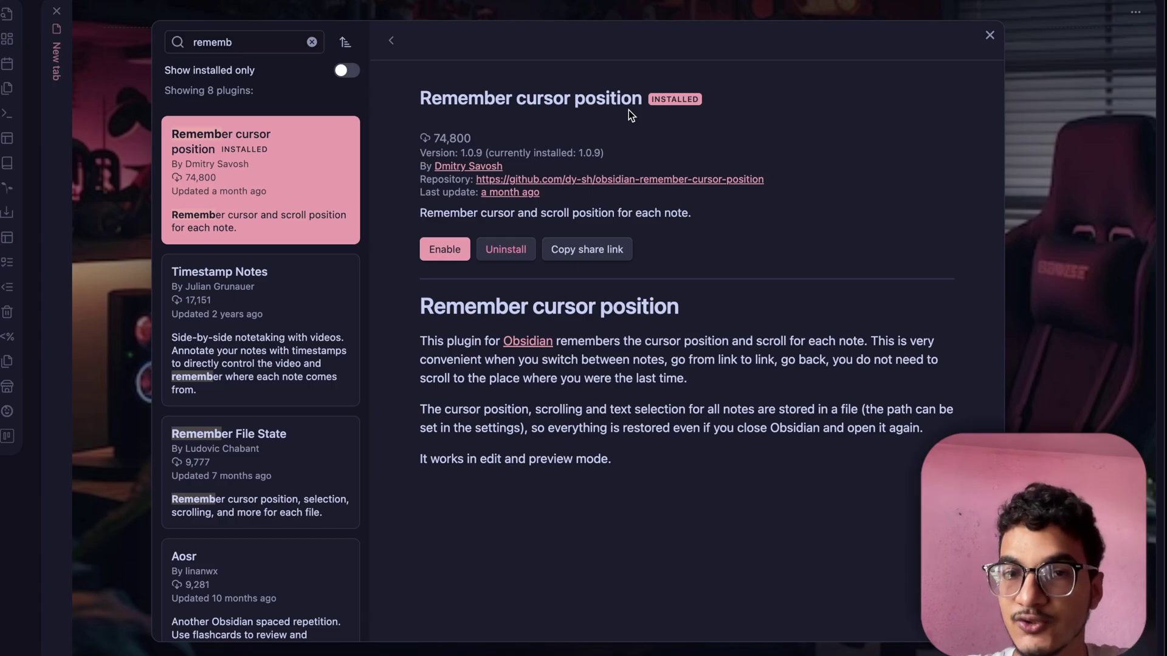
Close the plugin details and settings, and open the note Make Bootstrapper's Handbook
click(990, 37)
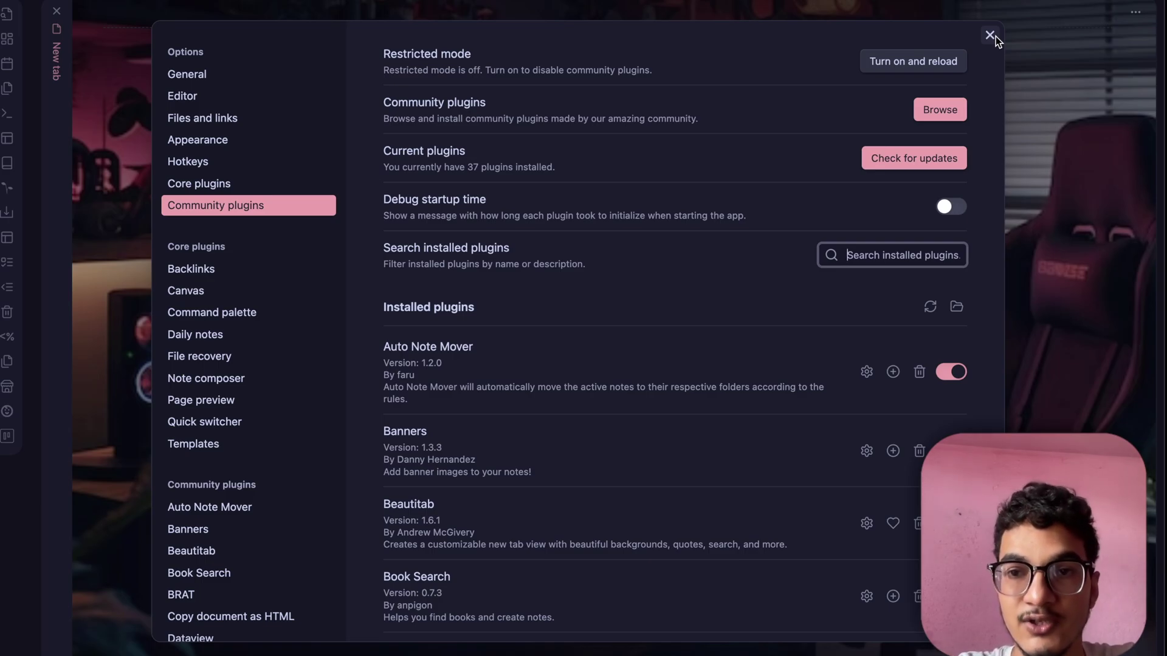
click(991, 36)
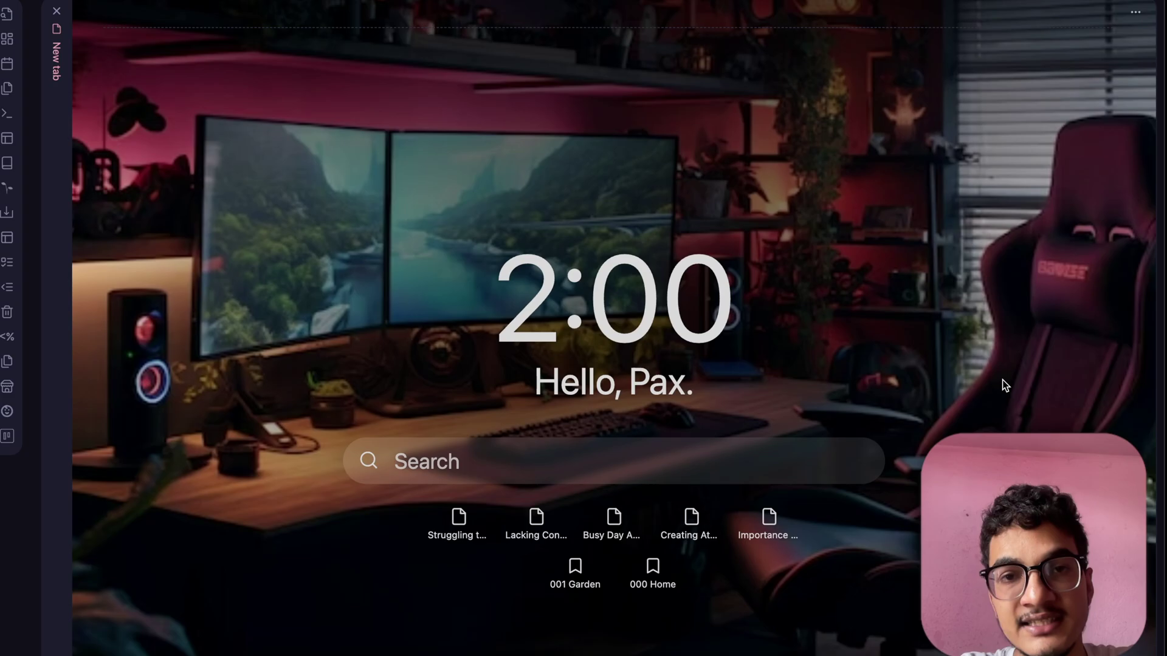
key(super+o)
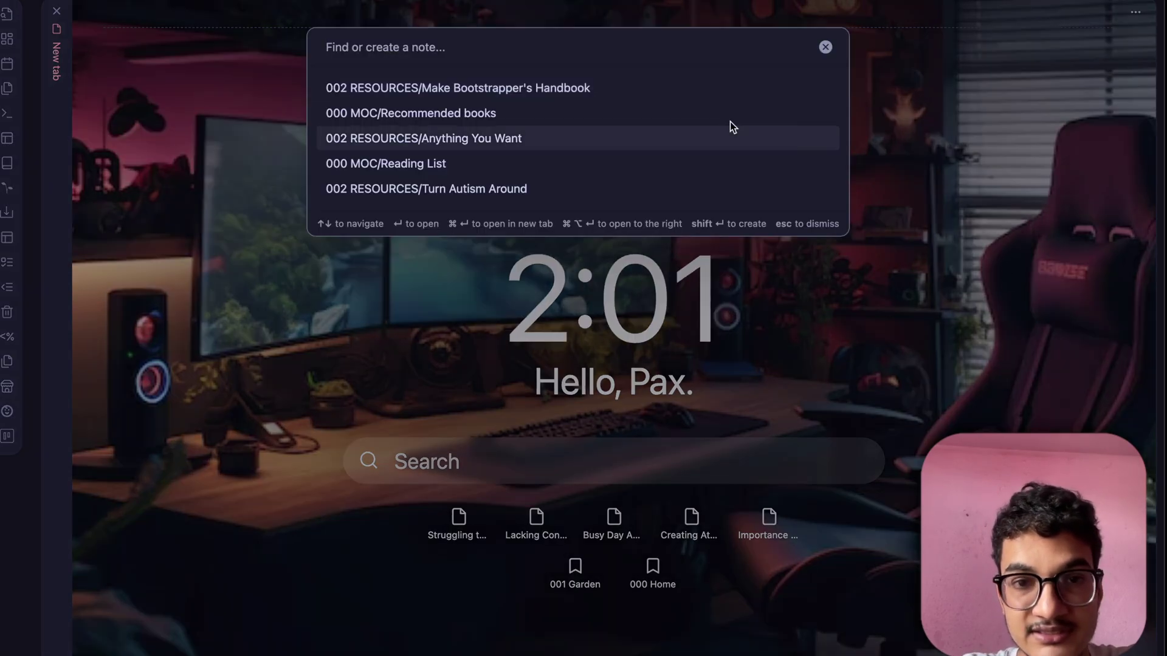
click(667, 80)
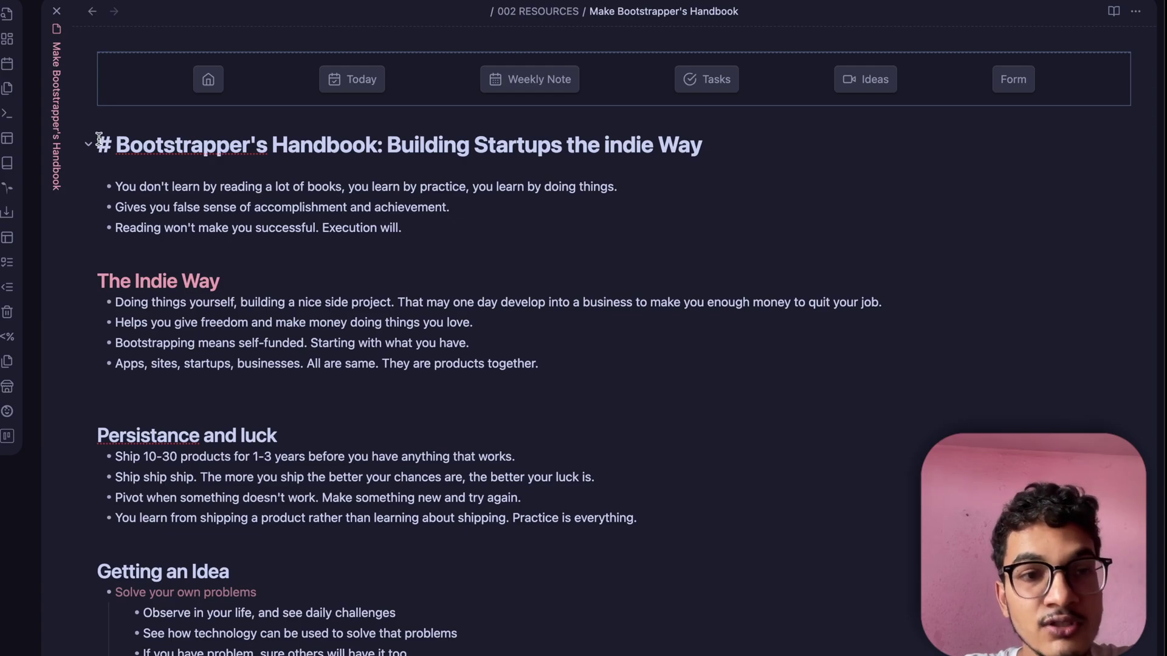
Place the text cursor after the Launch heading at the end of the note
scroll(198, 348, down, 10)
scroll(198, 348, down, 13)
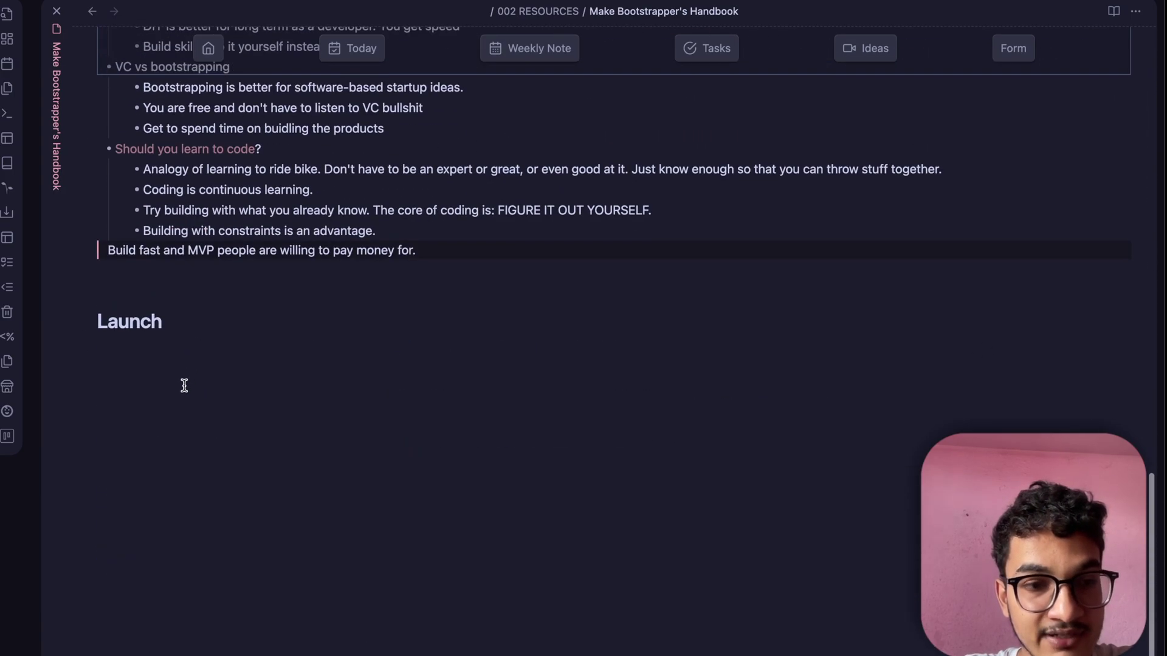
click(259, 312)
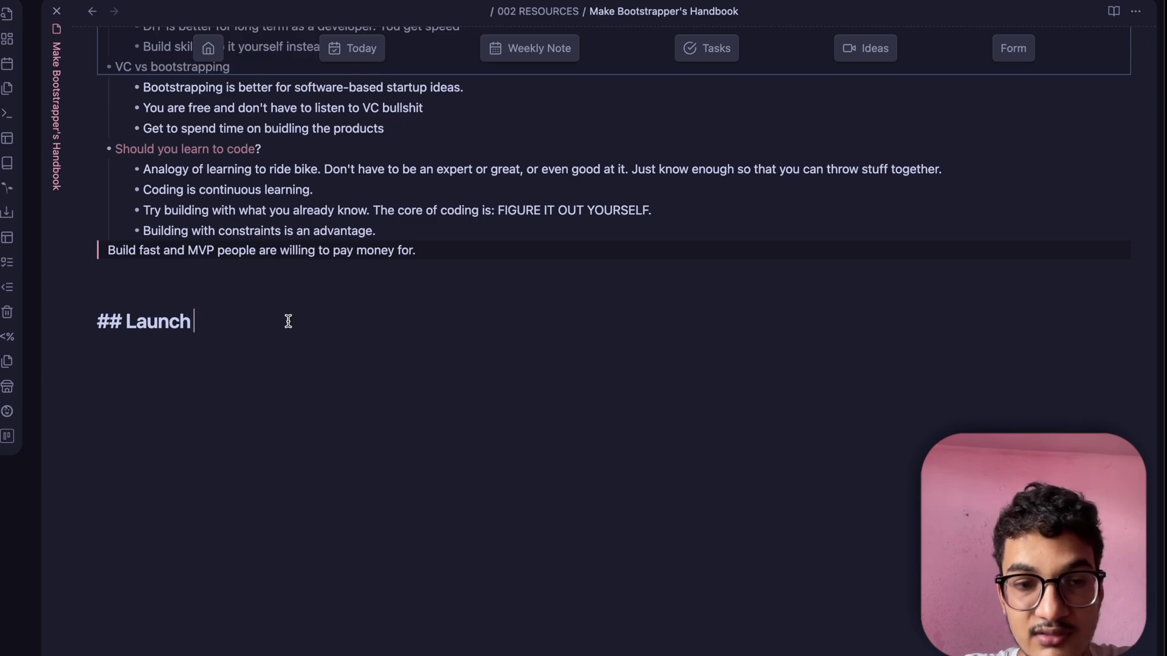
drag(98, 316, 265, 322)
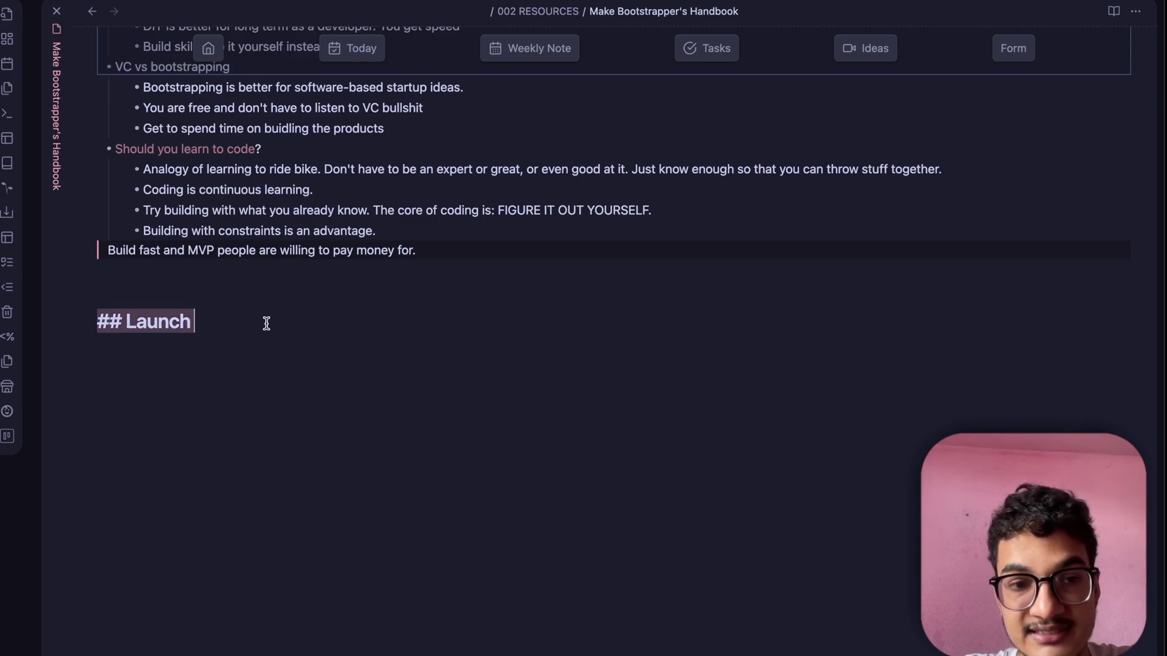
click(291, 318)
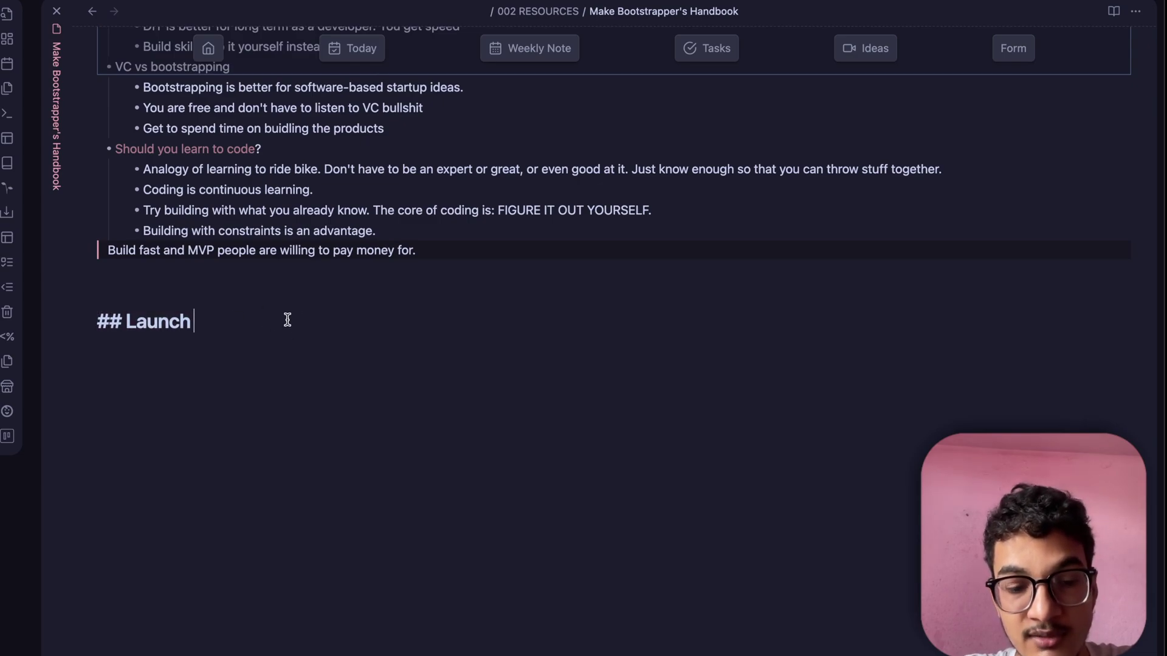
Reopen Make Bootstrapper's Handbook from a new tab and return the text cursor to the end of the Launch heading
key(super+t)
key(super+o)
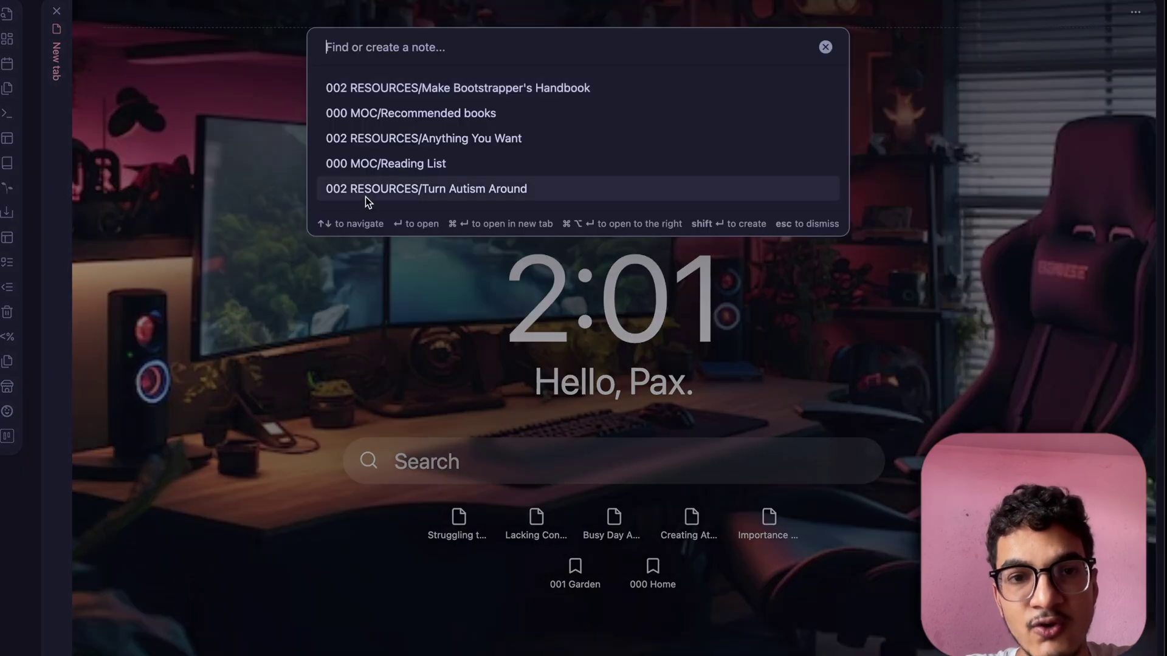
click(531, 85)
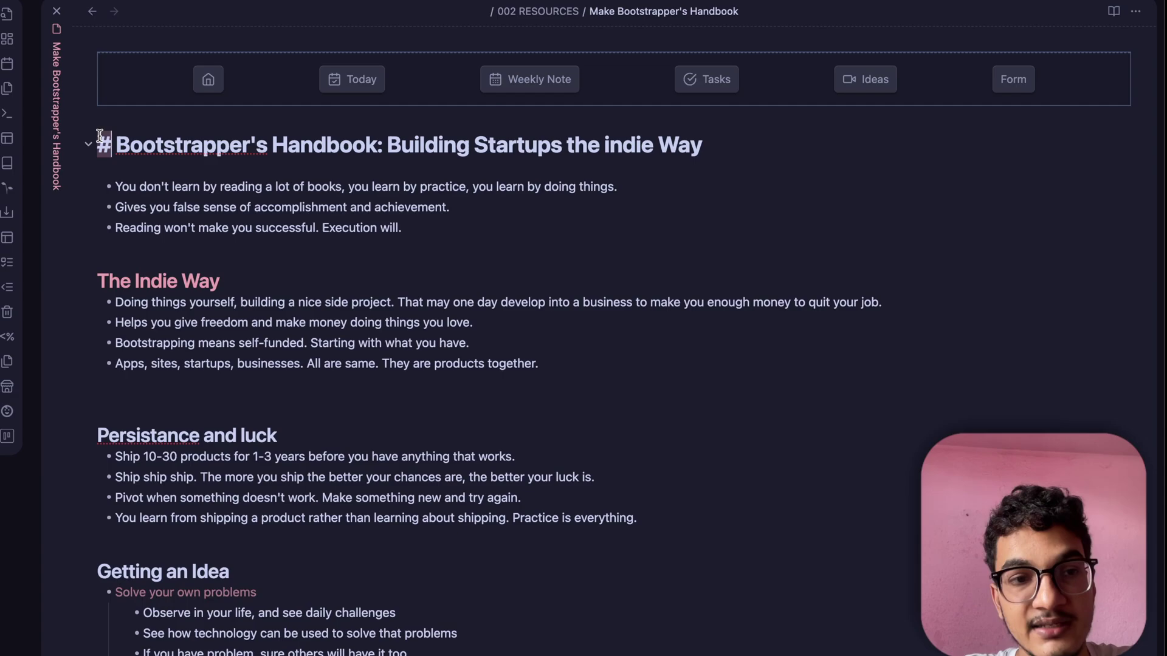
scroll(126, 247, down, 1)
scroll(125, 248, down, 20)
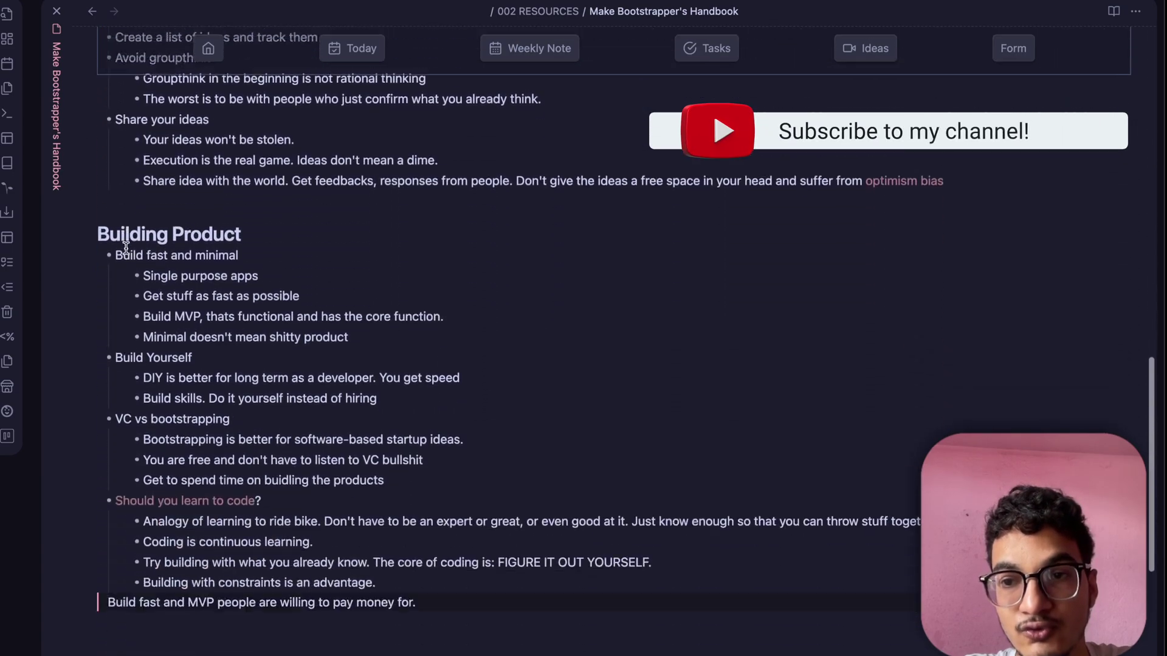
click(266, 541)
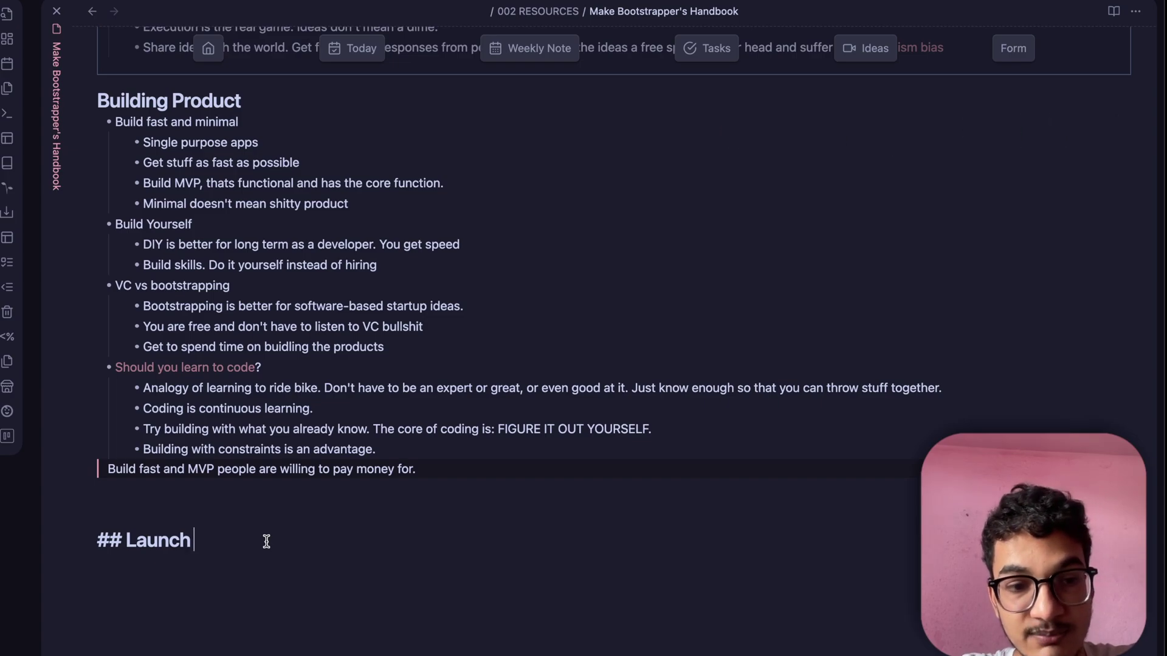
Search the community plugins for "rem", enable Remember cursor position, and close the settings
key(ctrl+comma)
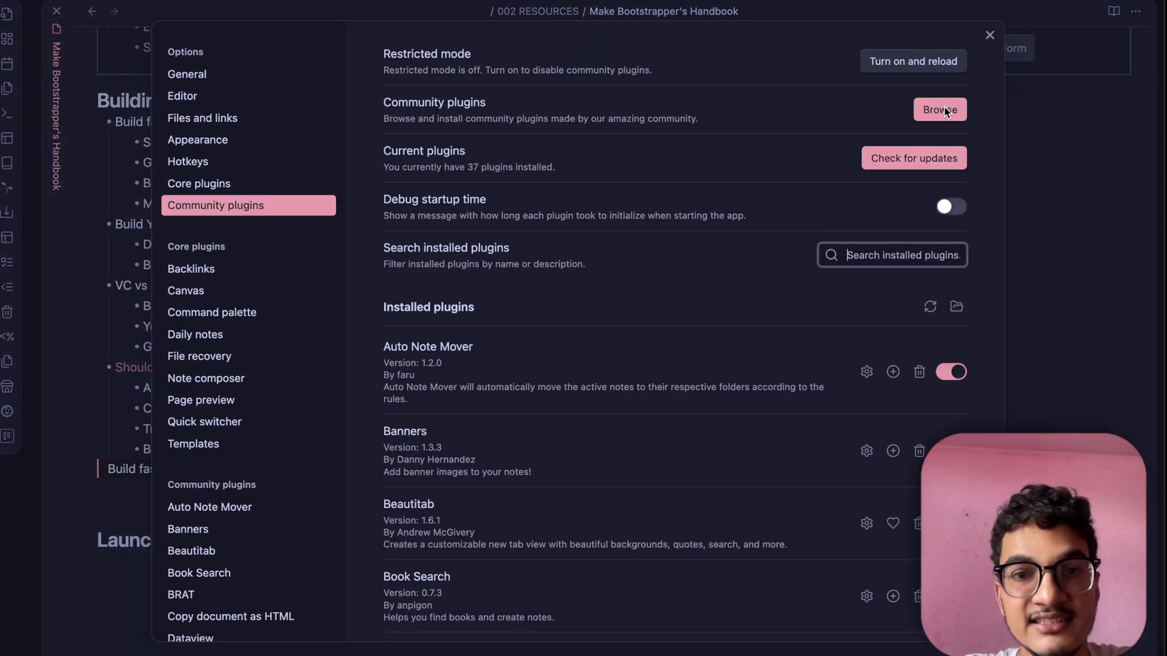
click(944, 107)
text(rem)
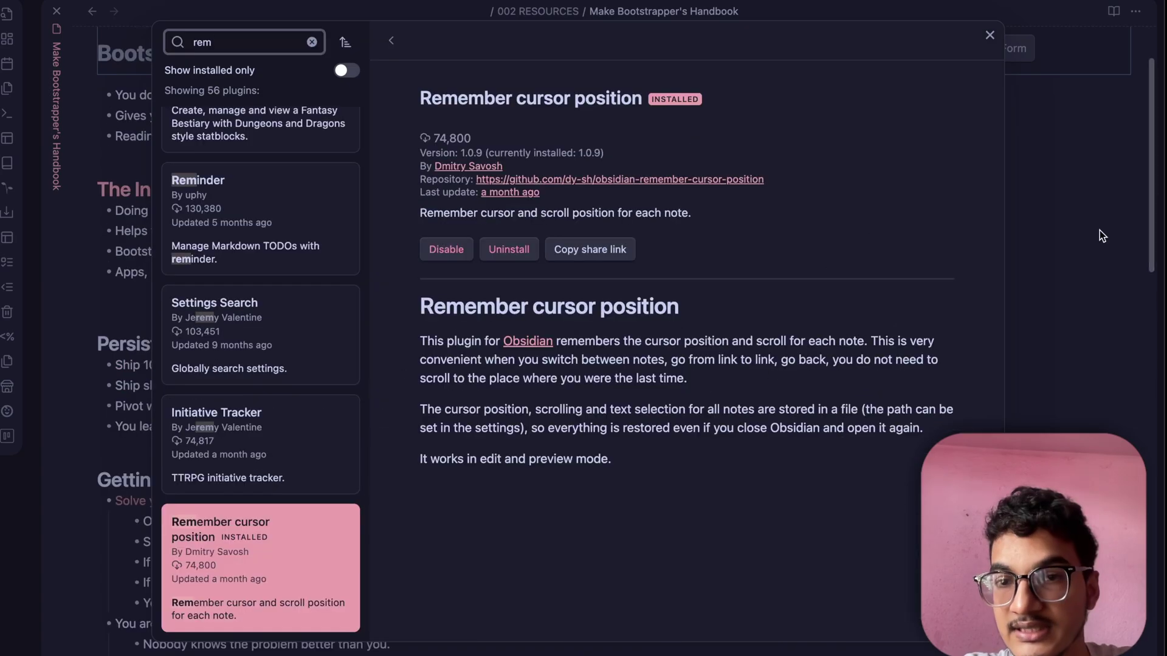
key(Escape)
key(Escape)
Put the text cursor at the end of the Launch heading near the end of the note
scroll(1071, 315, down, 15)
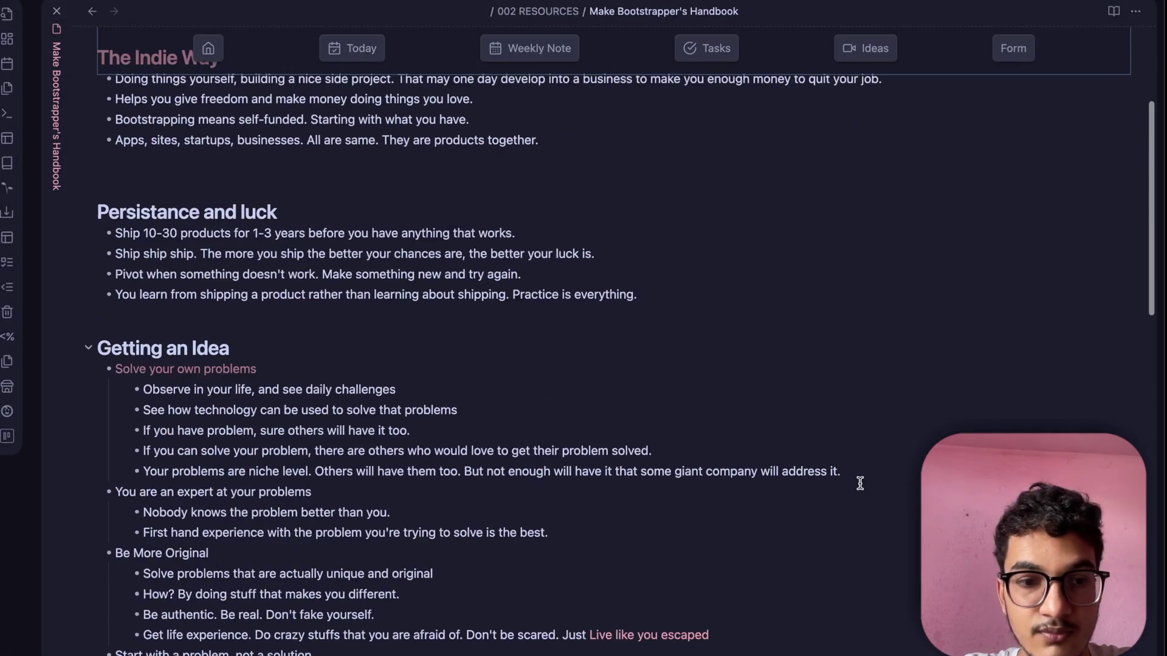
click(452, 365)
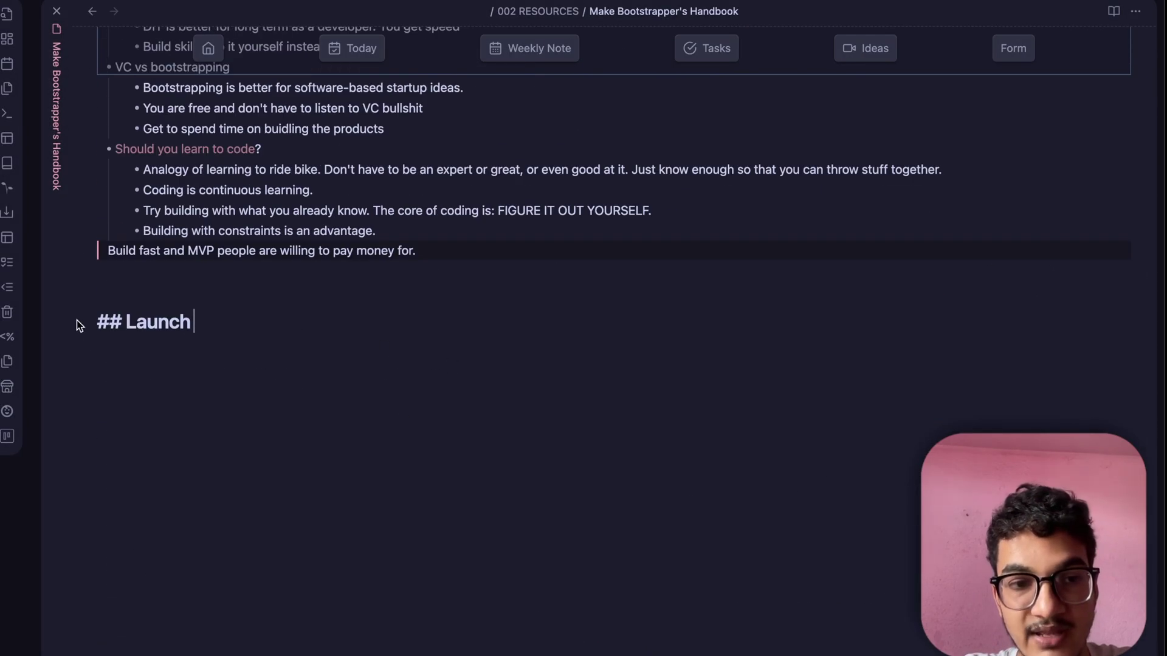
triple_click(252, 320)
click(268, 321)
Close and reopen Make Bootstrapper's Handbook to check its cursor and scroll position, and look through the note
key(super+w)
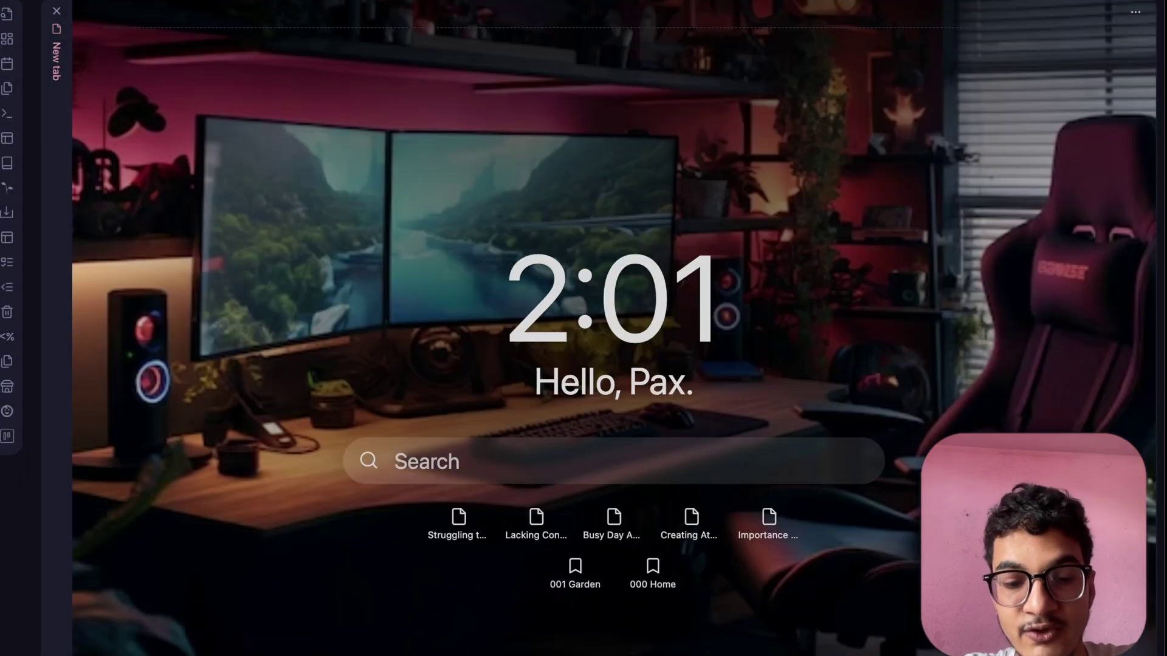
key(super+o)
click(451, 92)
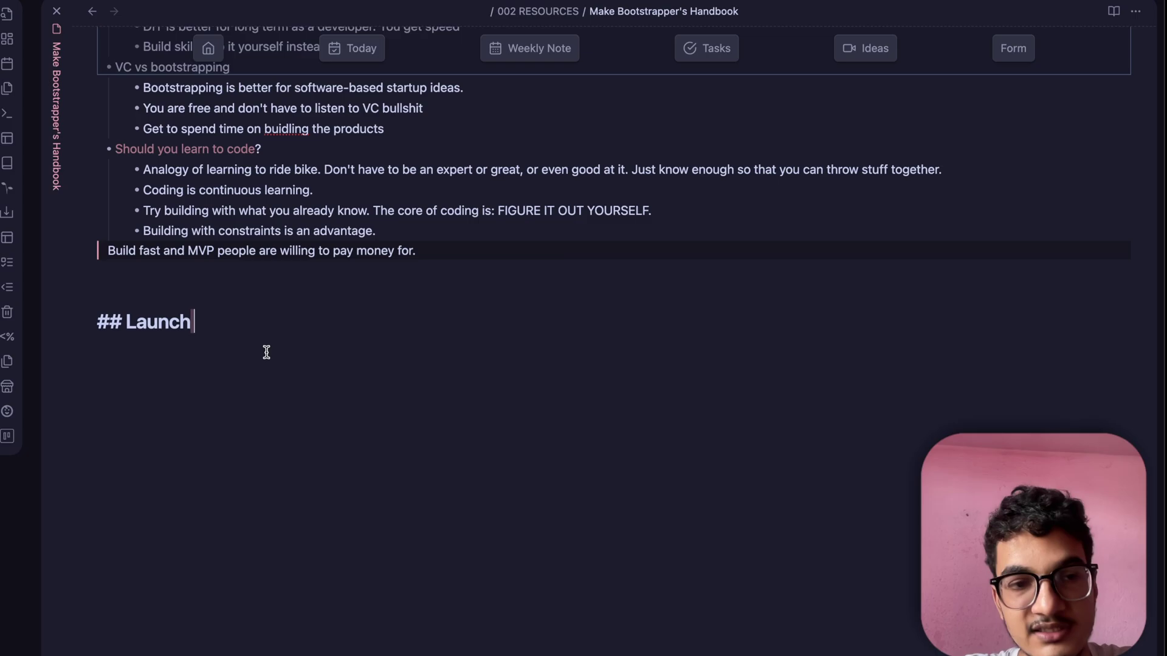
scroll(267, 352, up, 15)
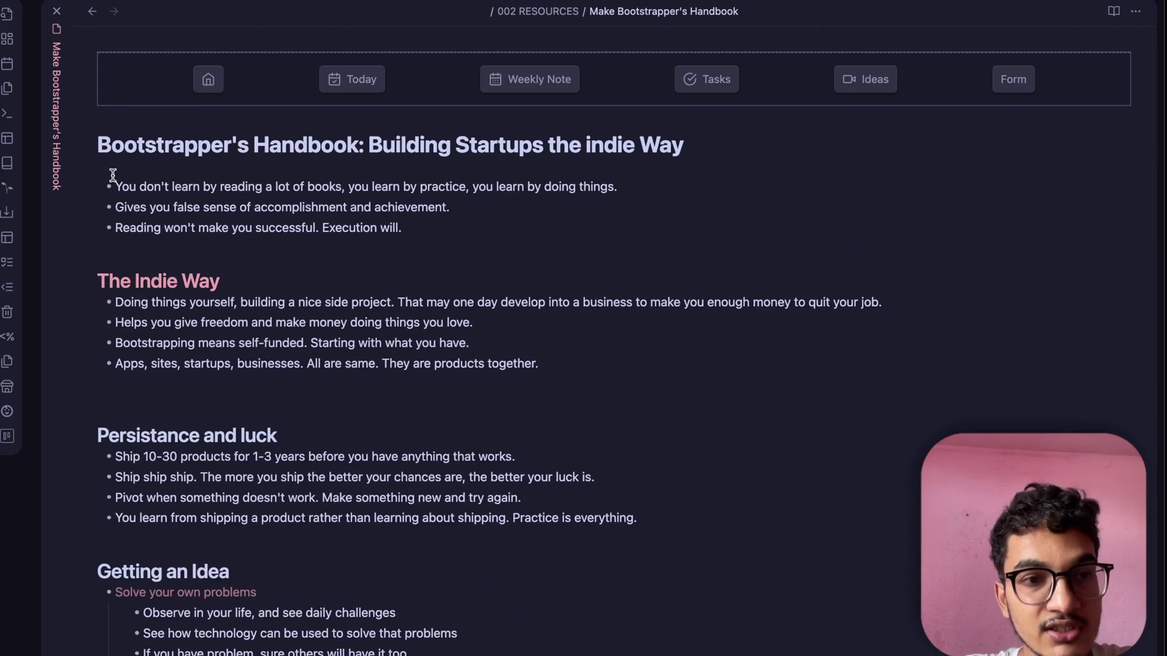
scroll(243, 470, down, 10)
scroll(243, 470, down, 8)
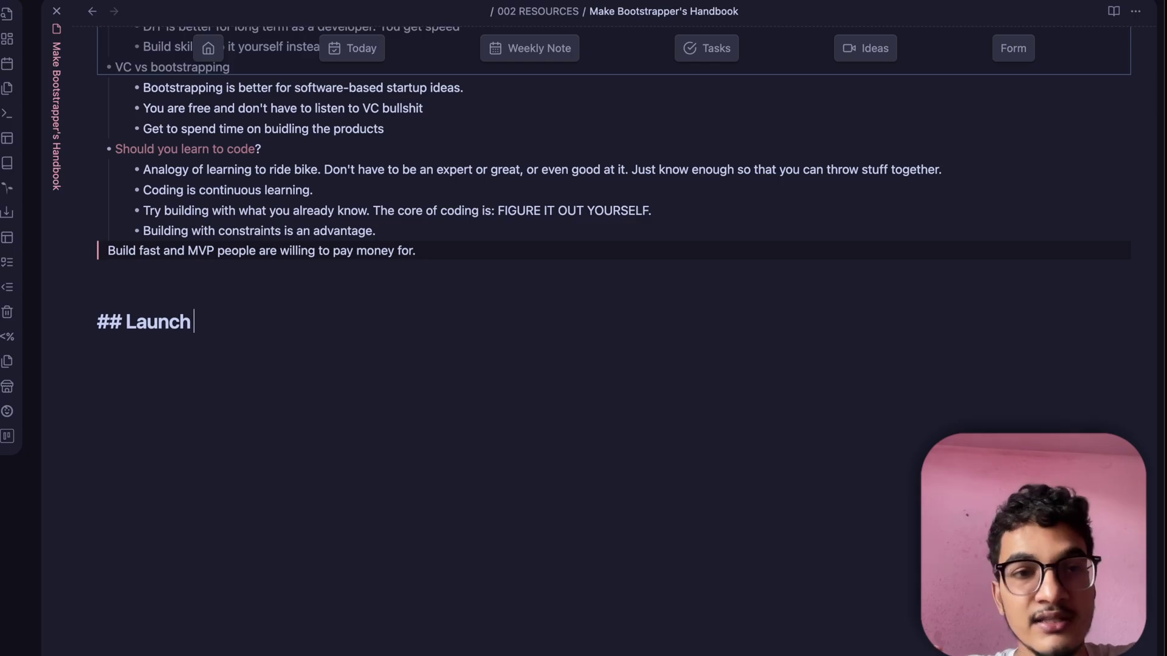
Widen the window and open the details page of the installed community plugin Hide Sidebars on Window Resize
key(ctrl+alt+Right)
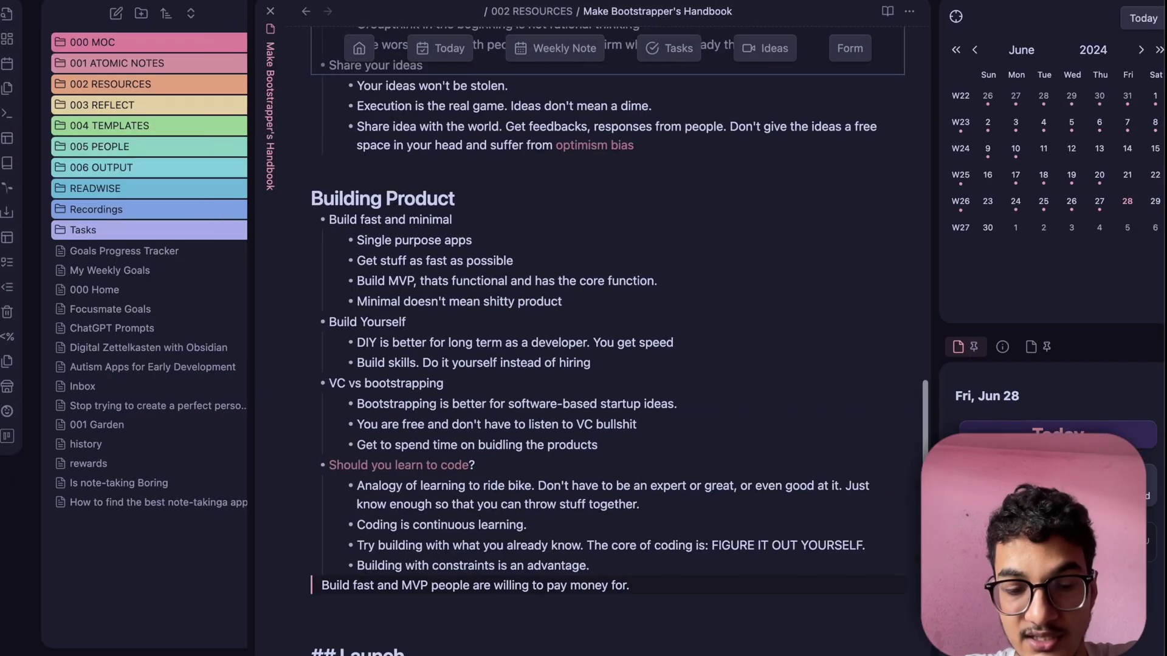
key(super+comma)
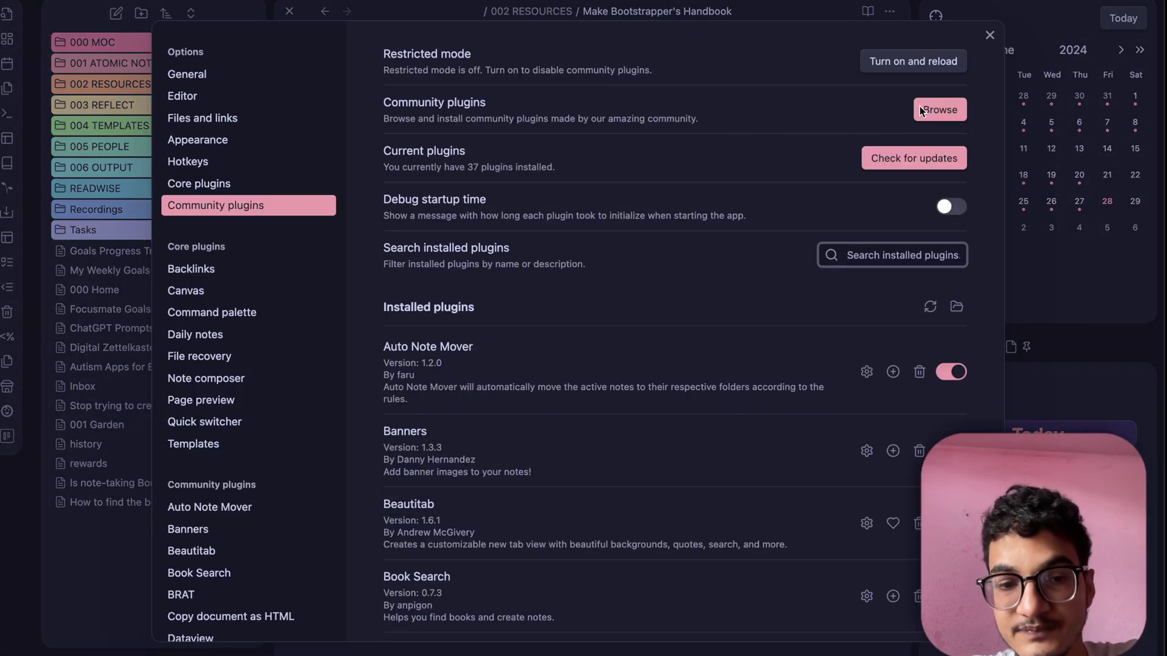
scroll(631, 475, down, 10)
scroll(631, 476, down, 7)
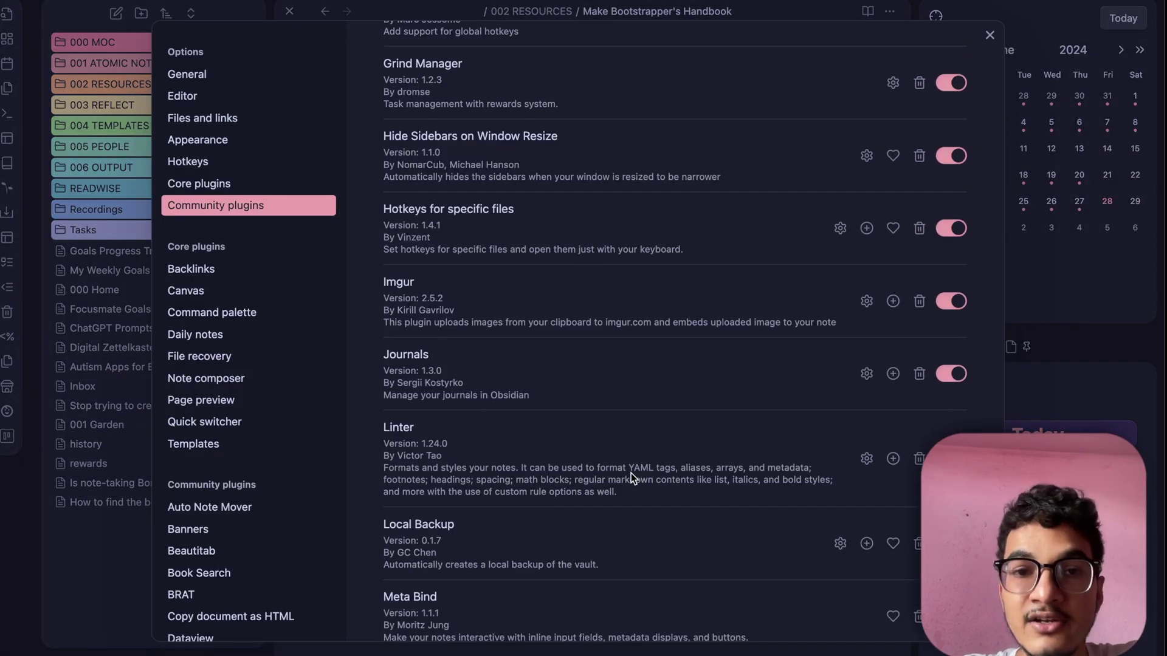
click(533, 134)
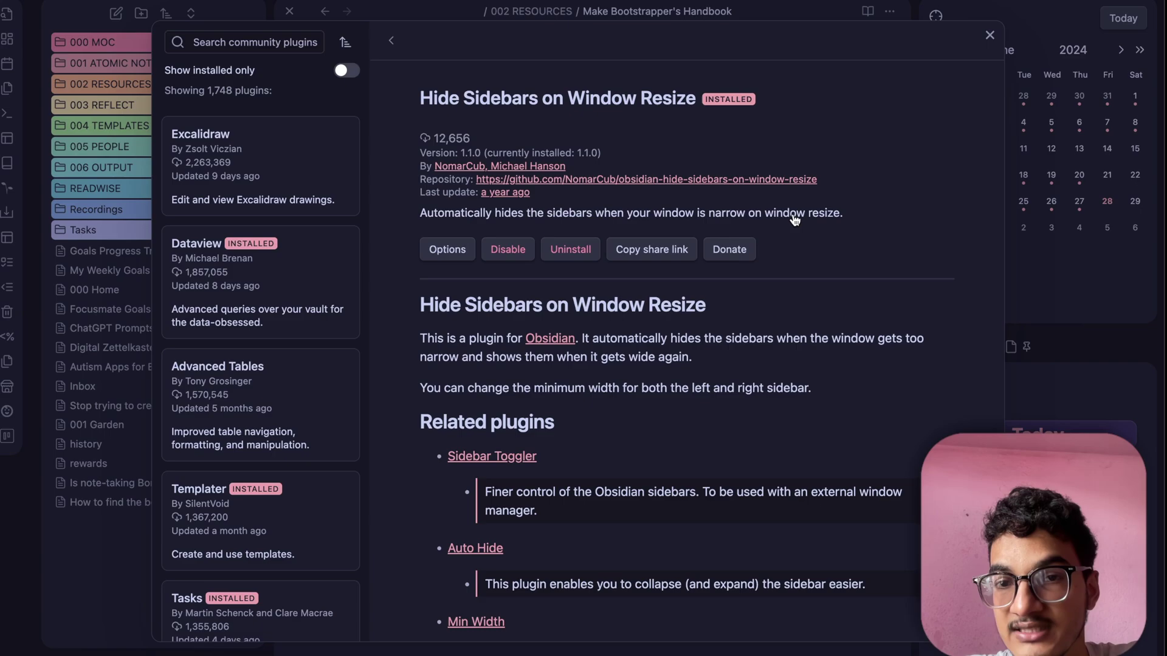
View the plugin's sidebar width options, close the settings, and shrink the window to half the screen width to test the sidebar hiding
click(455, 257)
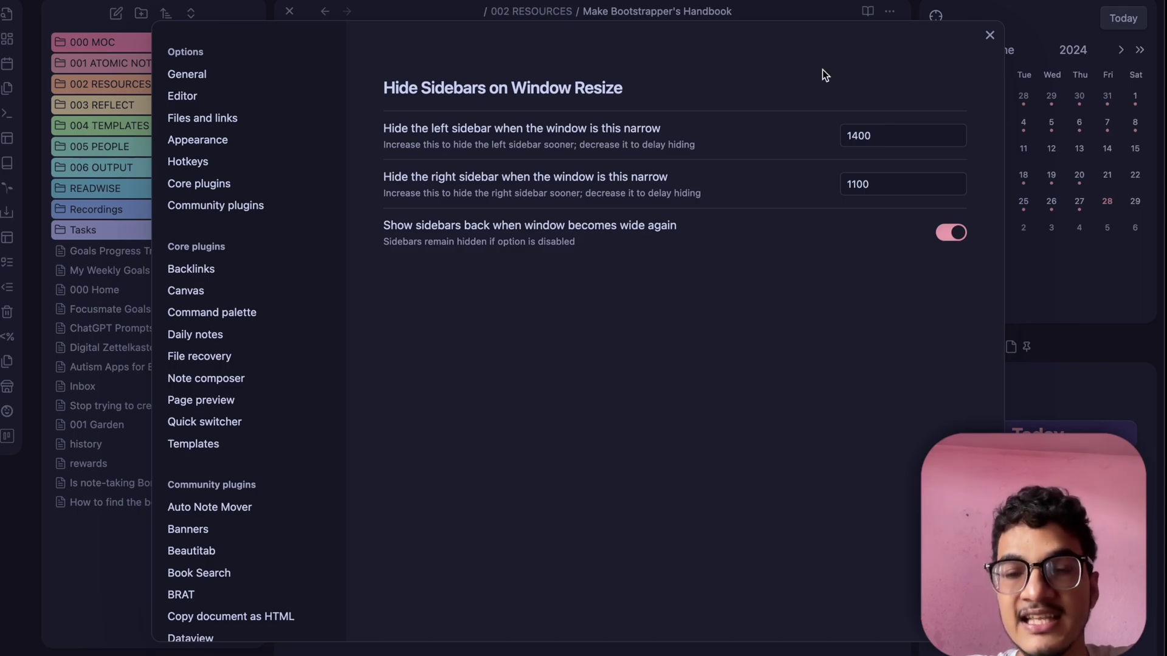
click(989, 35)
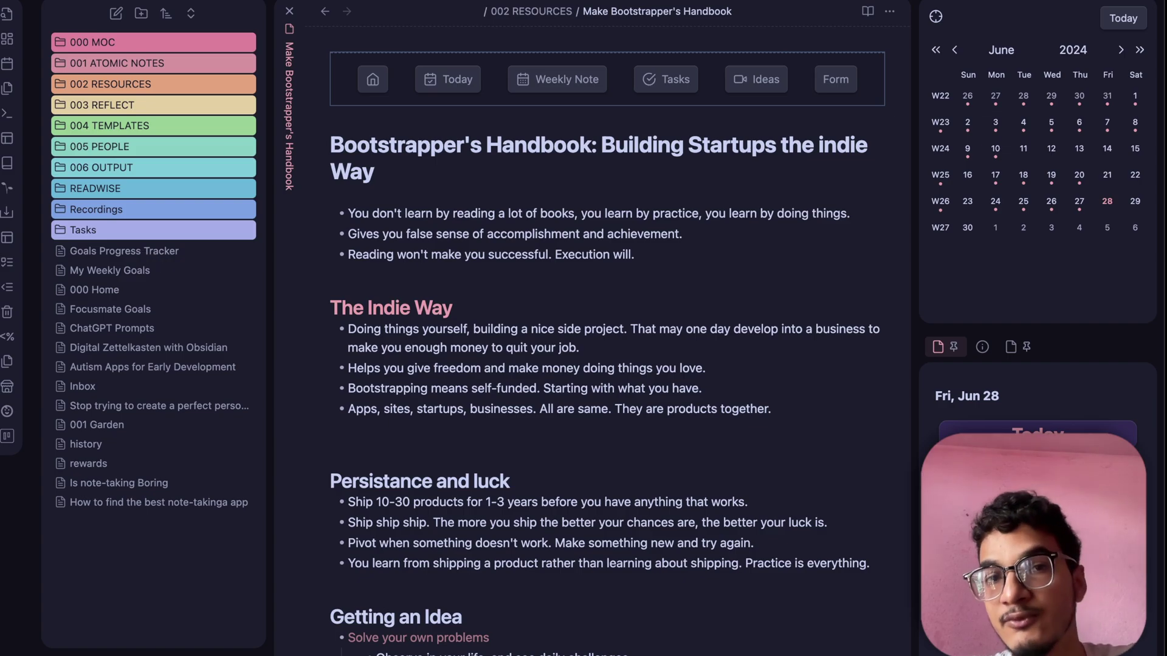
key(ctrl+alt+Right)
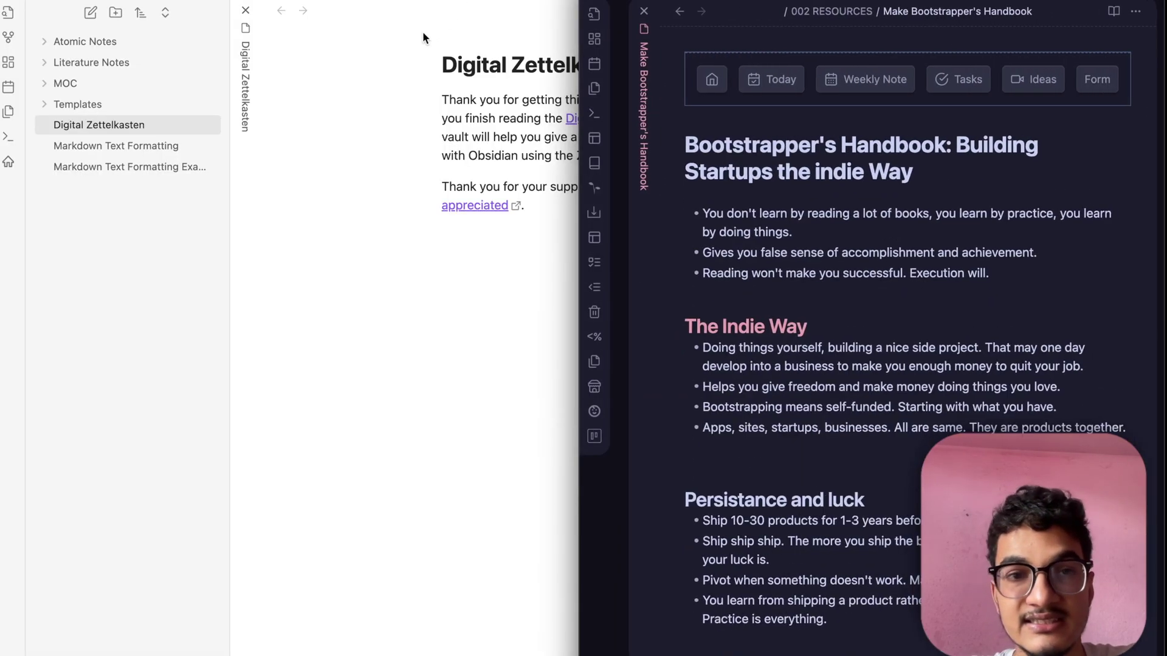
Switch to the web browser and search in a new tab for "sortable plugin obsidian"
mouse_move(344, 649)
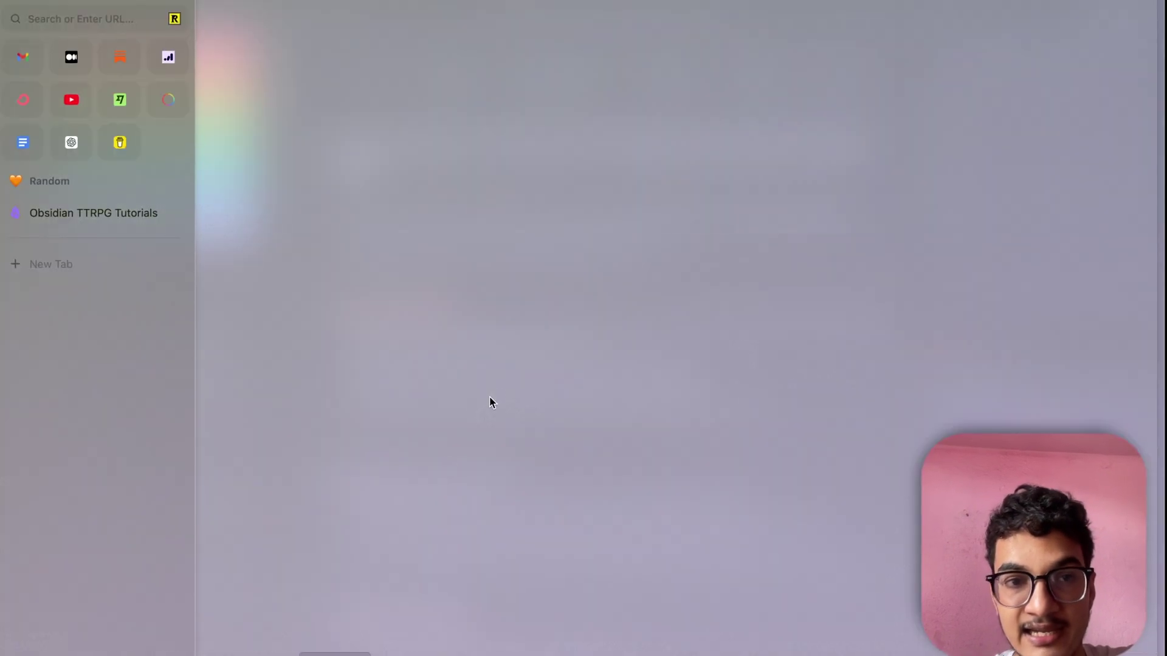
key(super+t)
text(so)
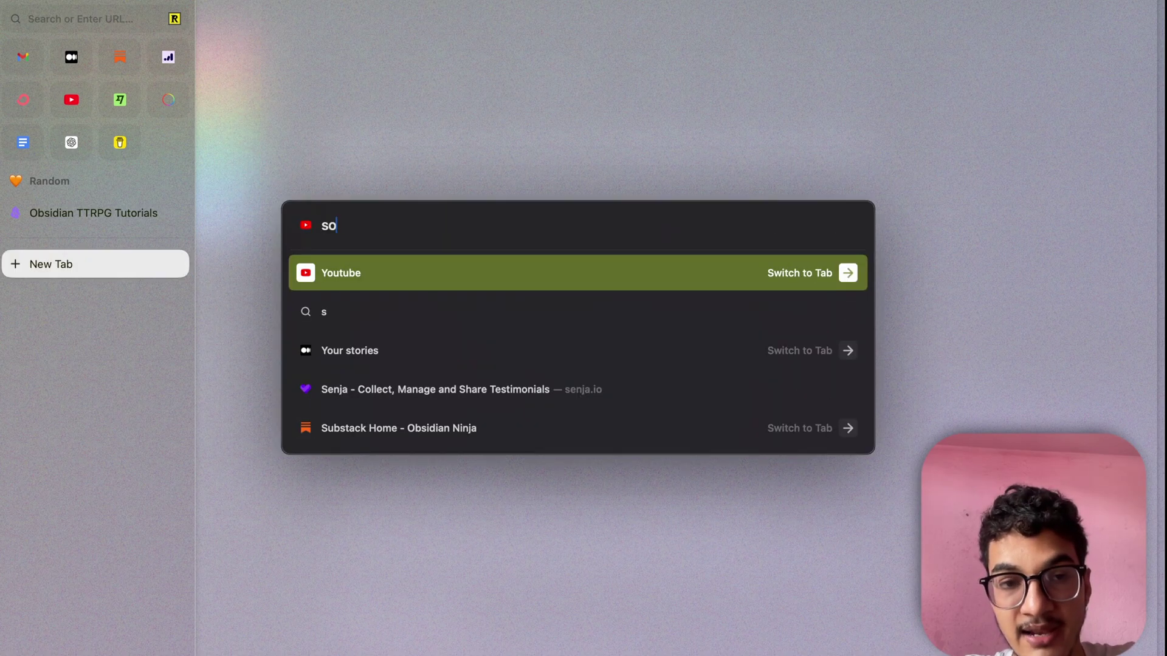
text(rtable)
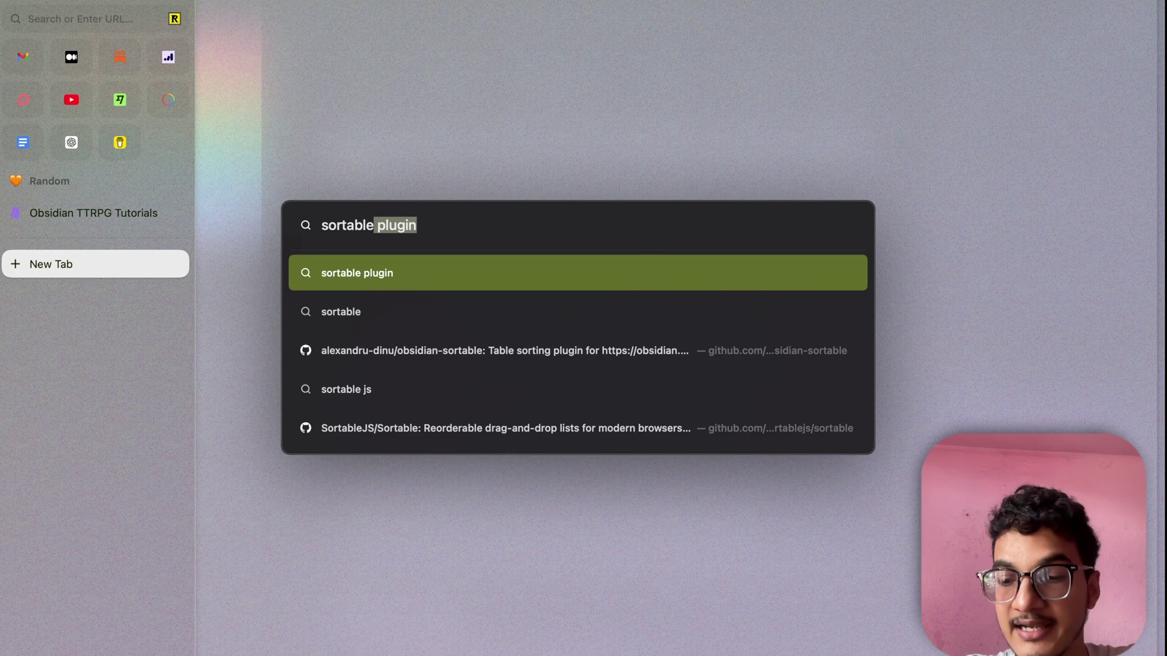
text( plugin obsidian)
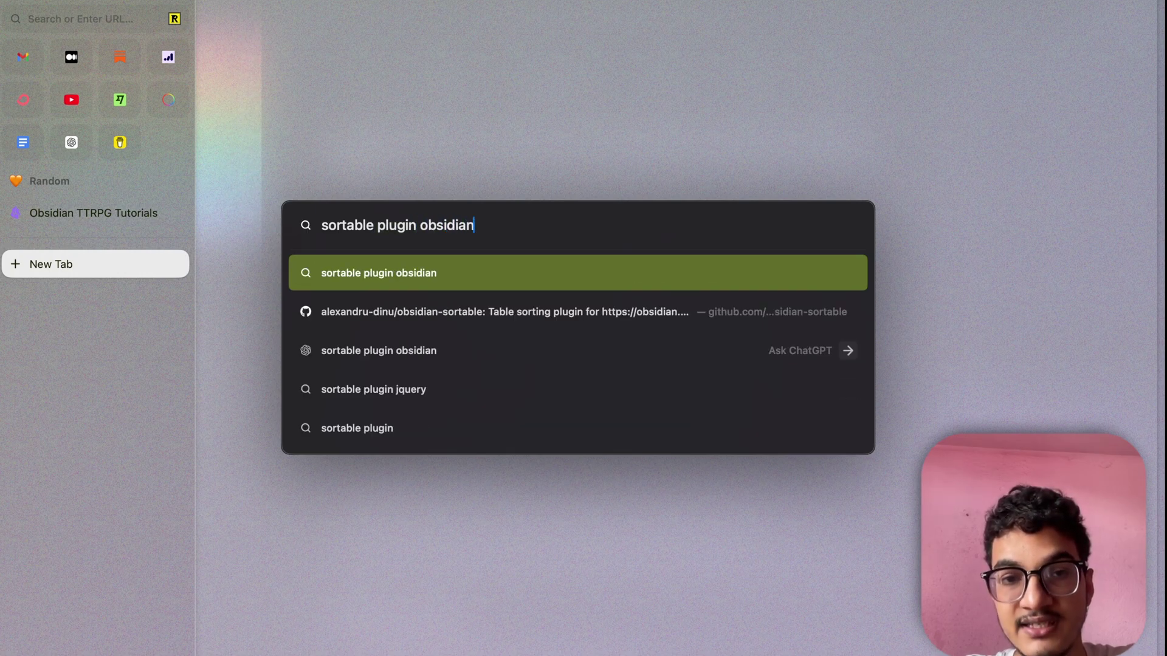
key(Return)
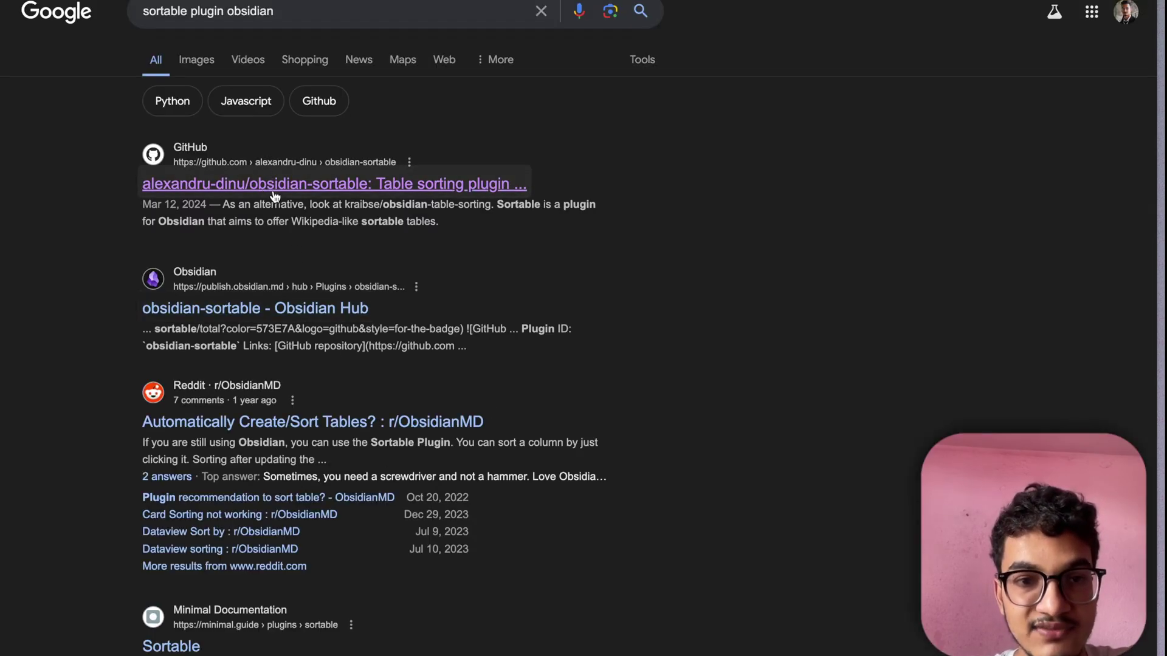
Open the obsidian-sortable GitHub repository, read its README, and switch back to Obsidian
click(292, 187)
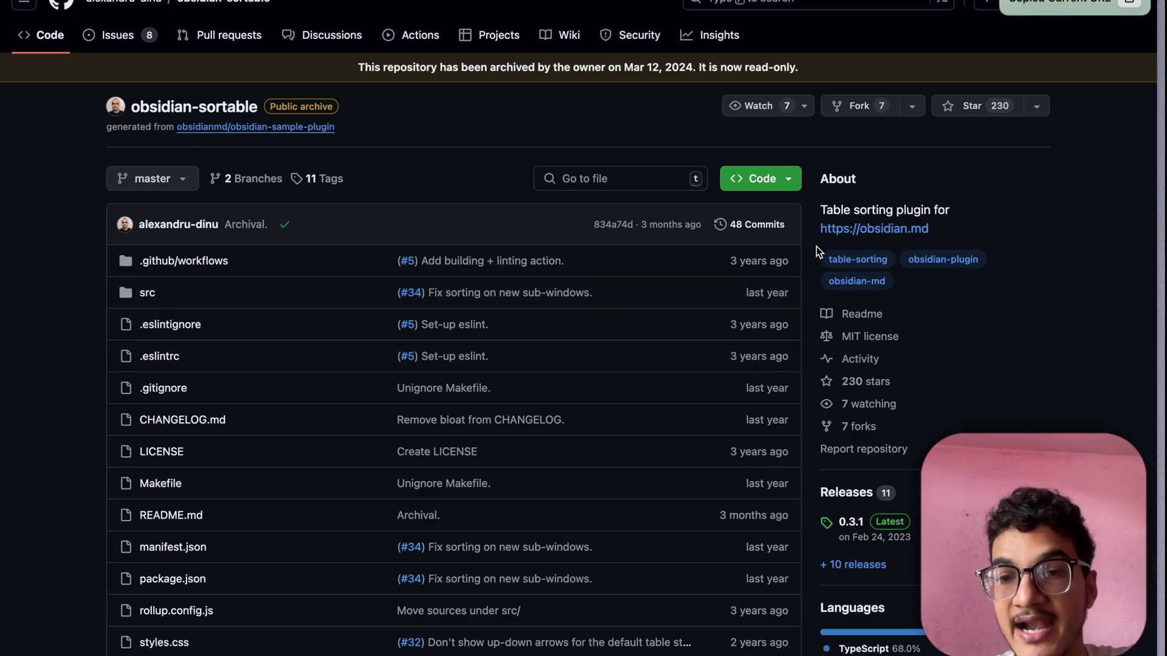
scroll(219, 263, down, 10)
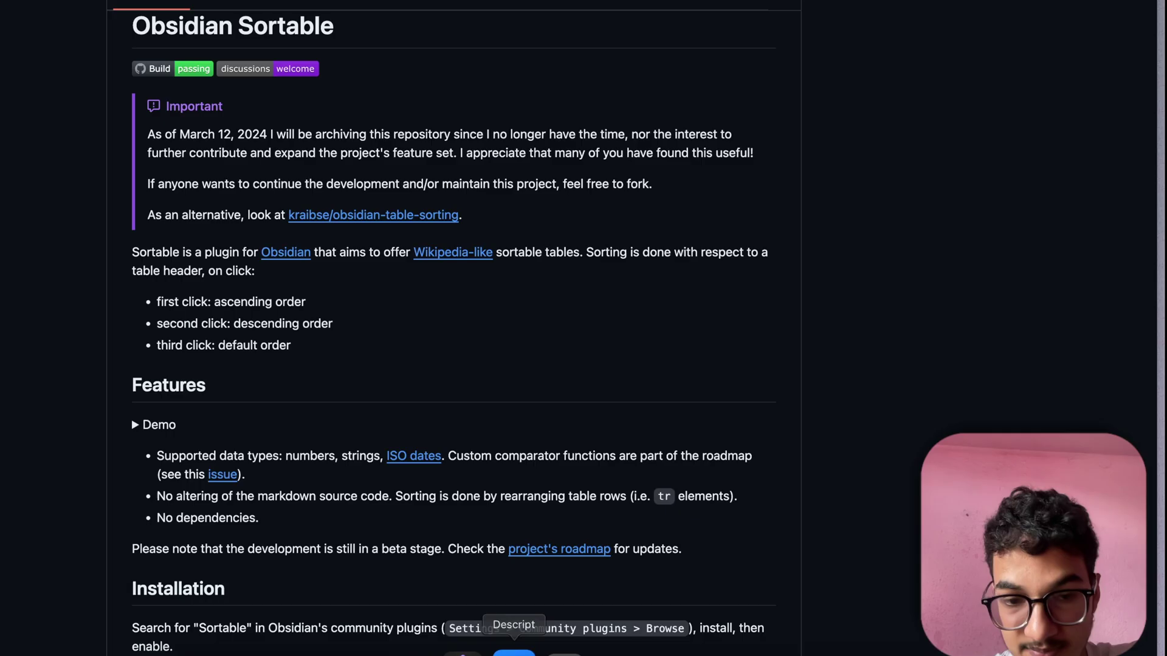
click(478, 649)
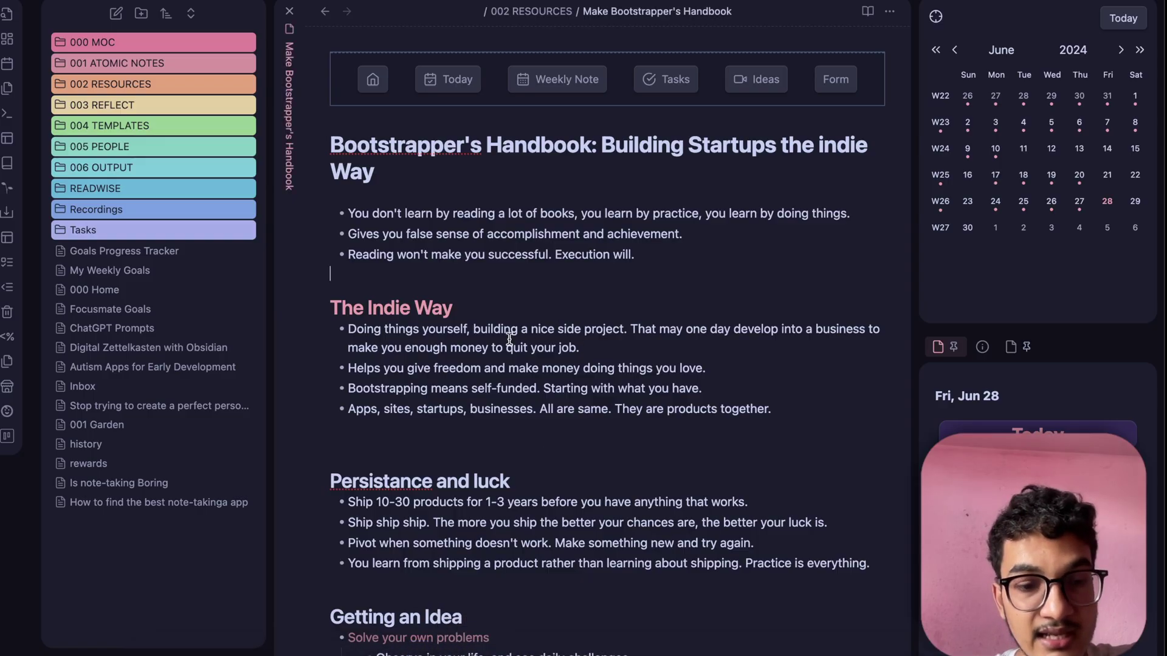
Open the Reading List note from the 000 MOC folder and show it in reading view
text(f)
key(BackSpace)
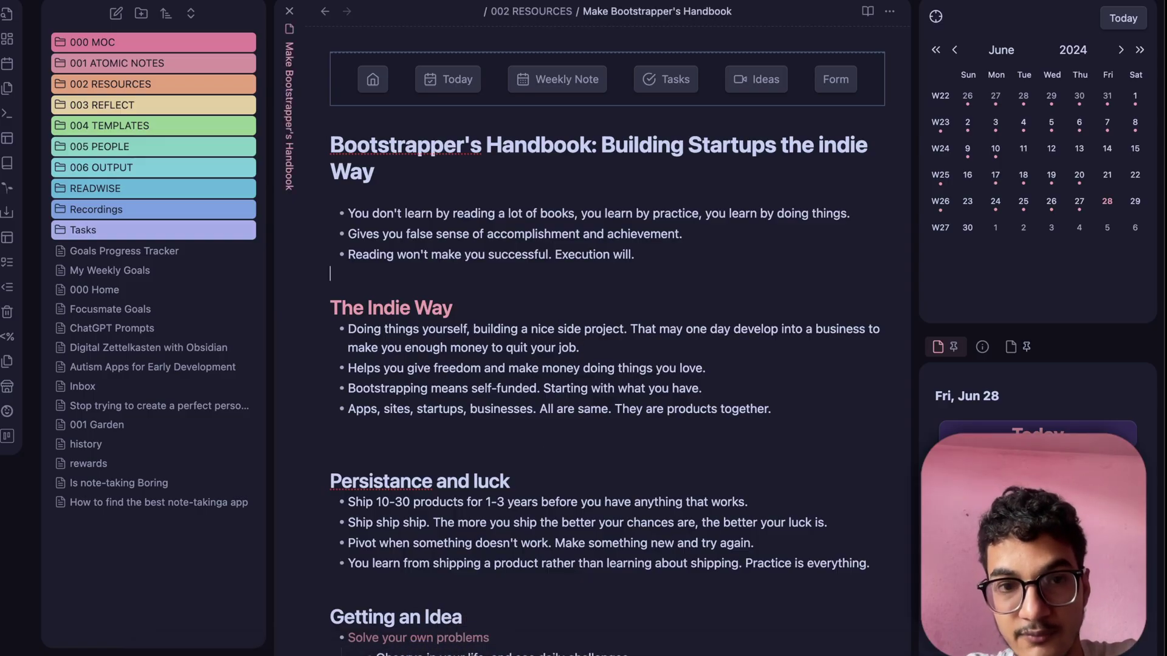
key(super+o)
text(readin)
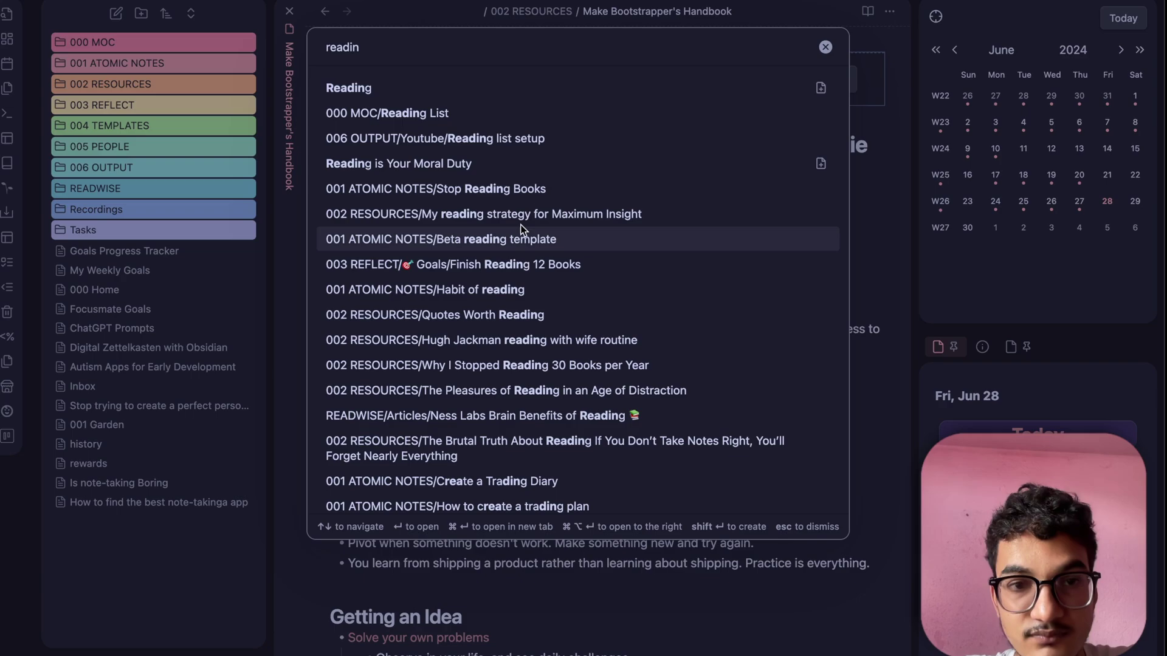
click(527, 116)
key(super+e)
key(super+e)
key(super+e)
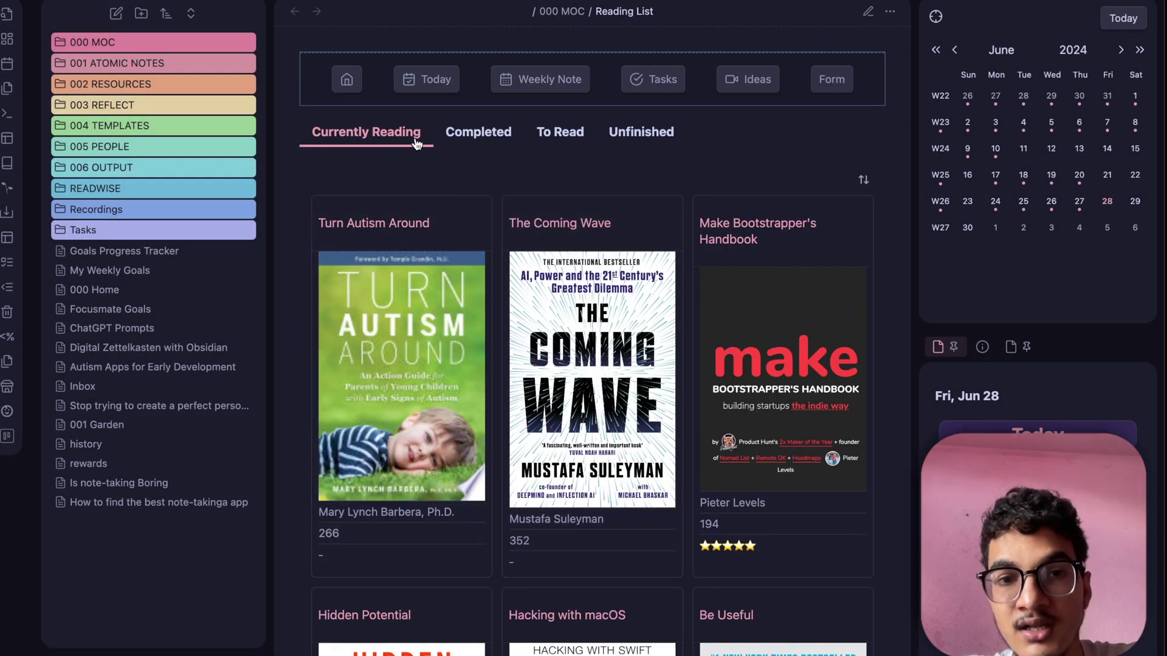
Show the Completed books in the Reading List and open their sort options
click(477, 141)
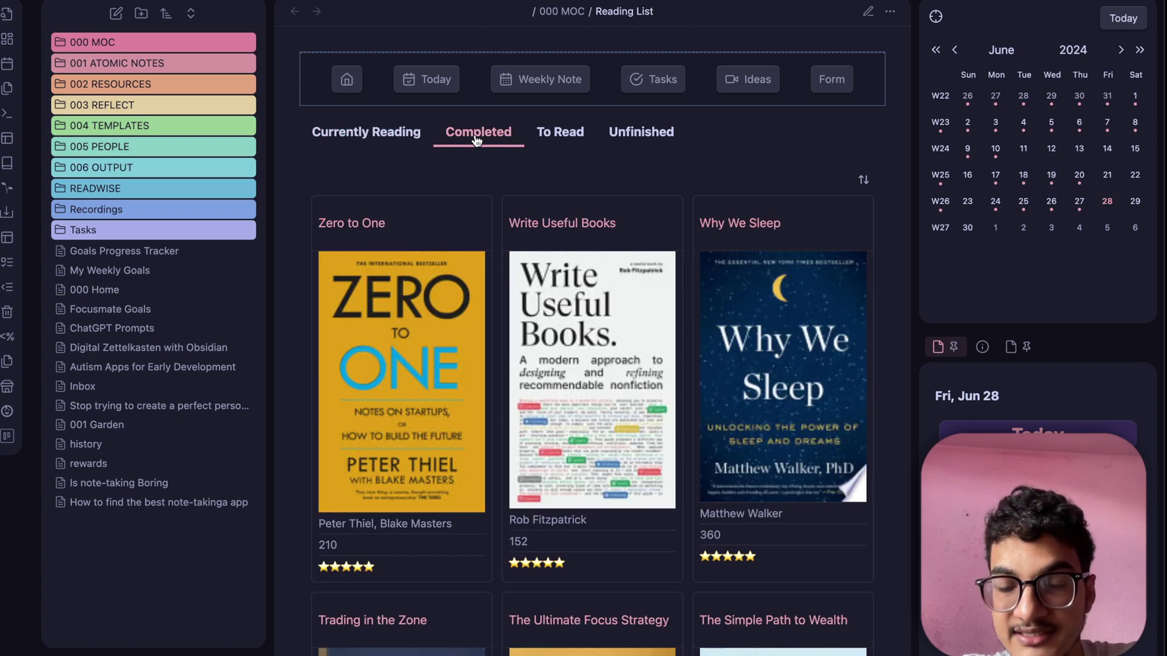
click(863, 179)
click(863, 180)
click(864, 179)
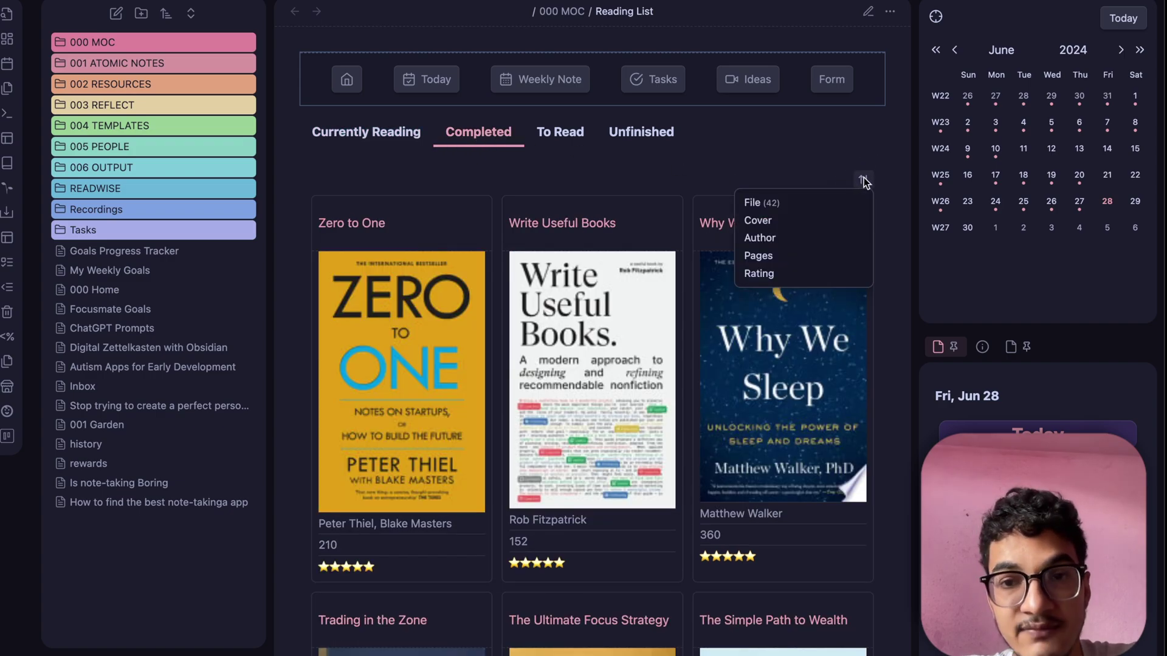
click(863, 177)
click(858, 174)
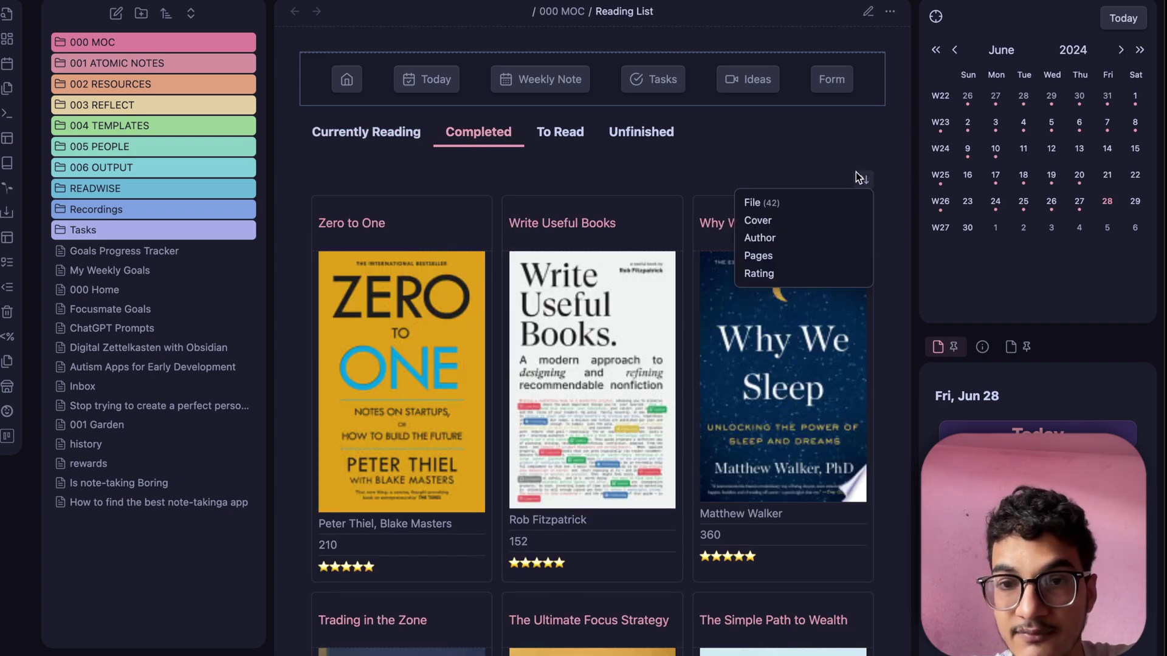
Hide both sidebars and inspect the note's Dataview queries, returning to reading view to check the sort options
key(ctrl+backslash)
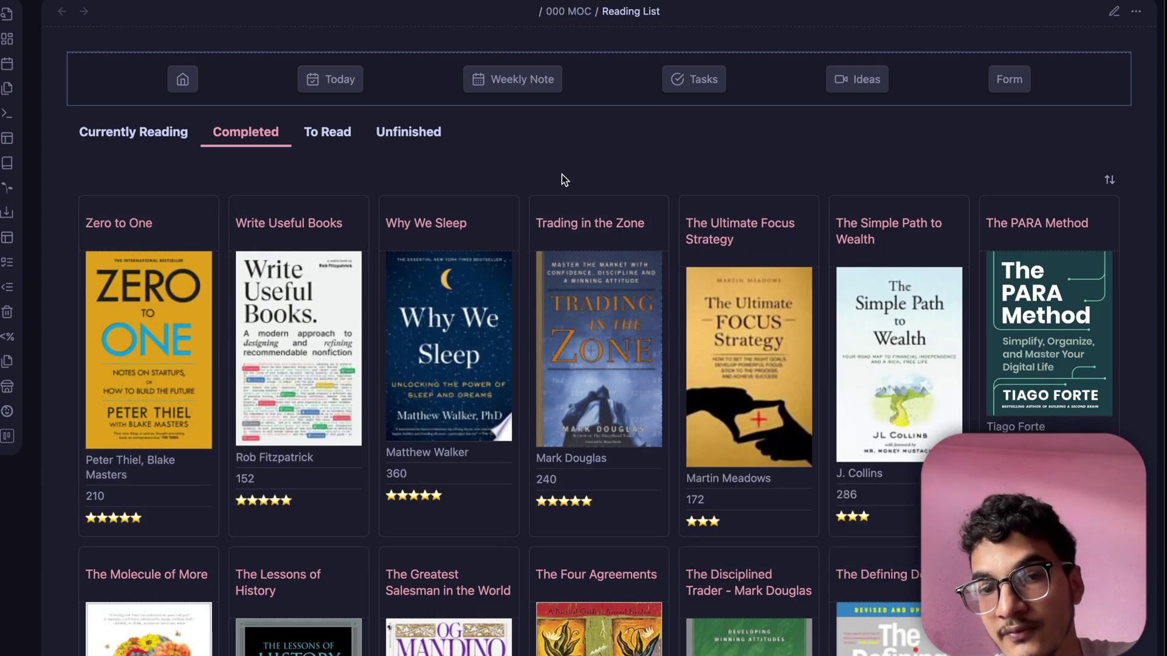
key(ctrl+e)
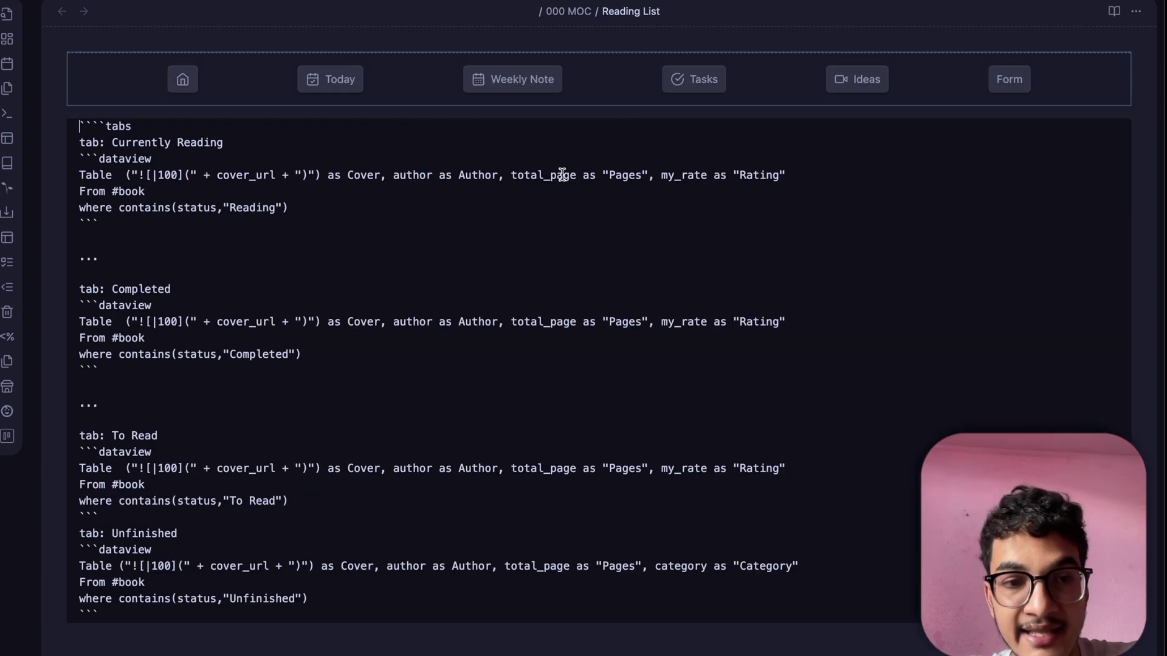
click(334, 349)
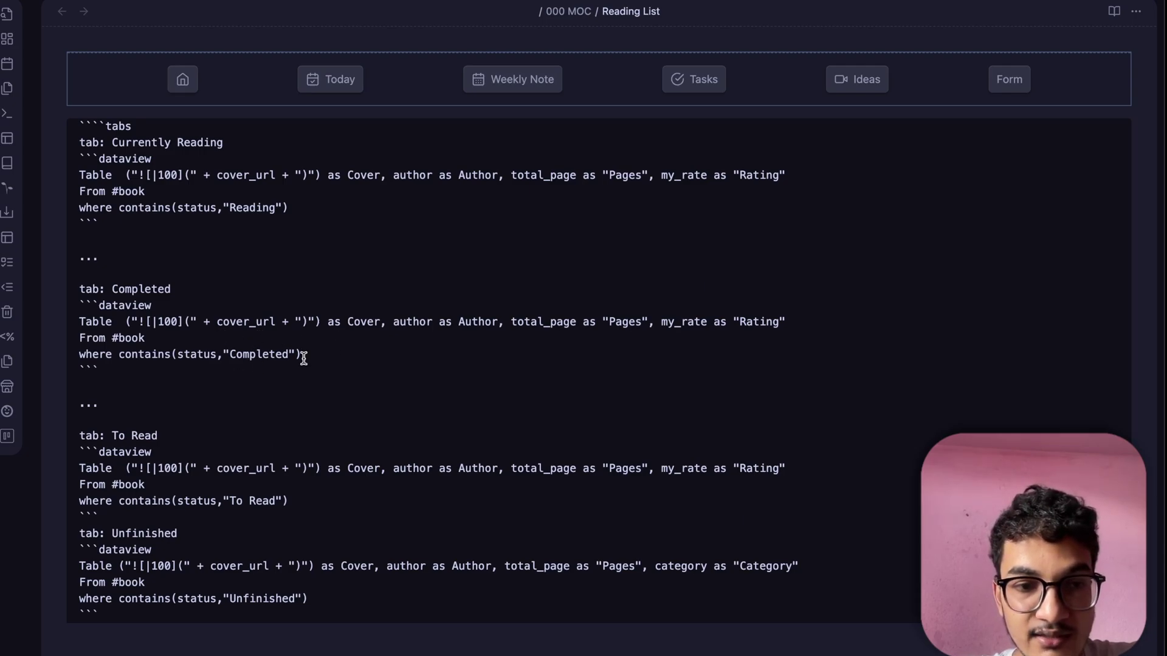
click(372, 342)
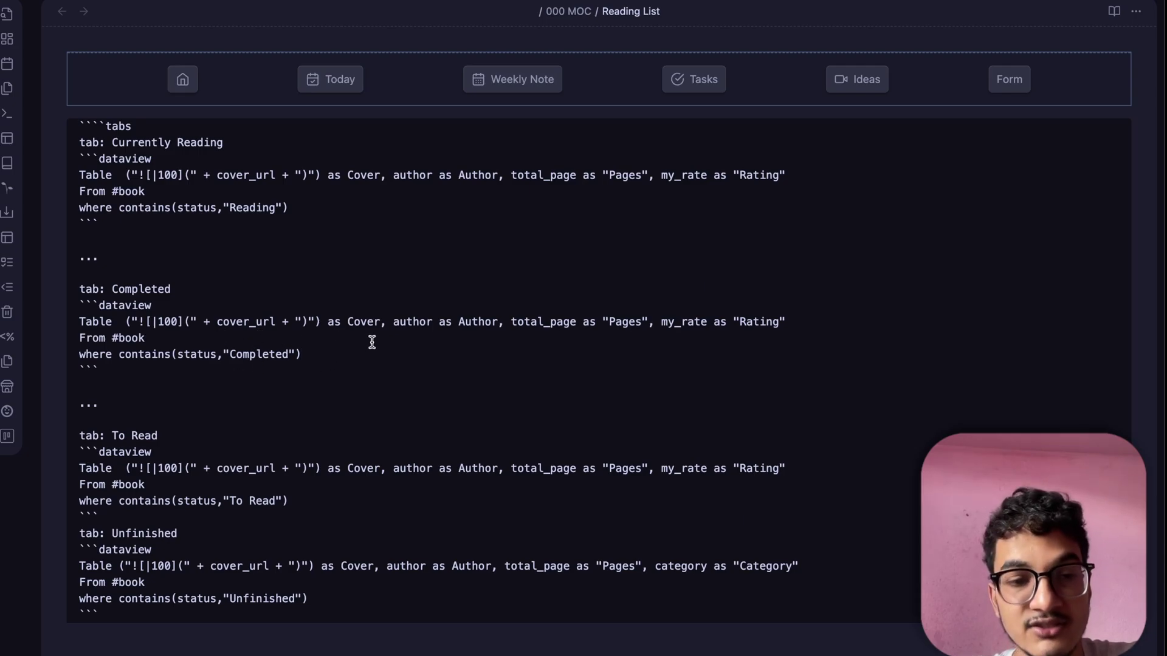
key(ctrl+e)
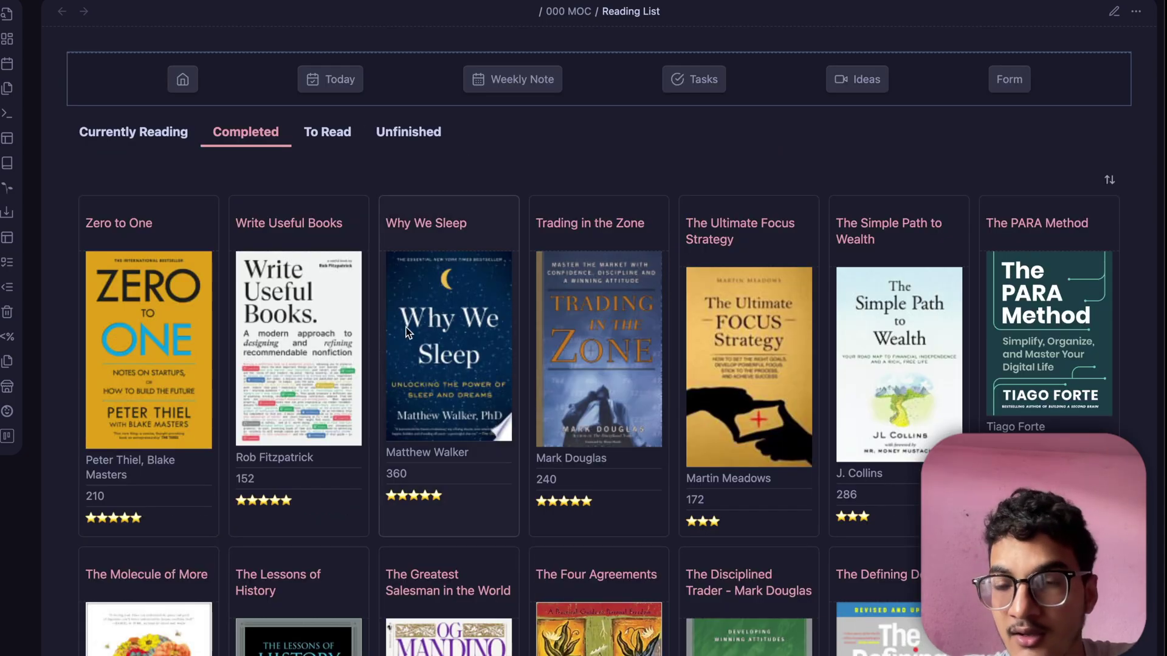
click(1109, 179)
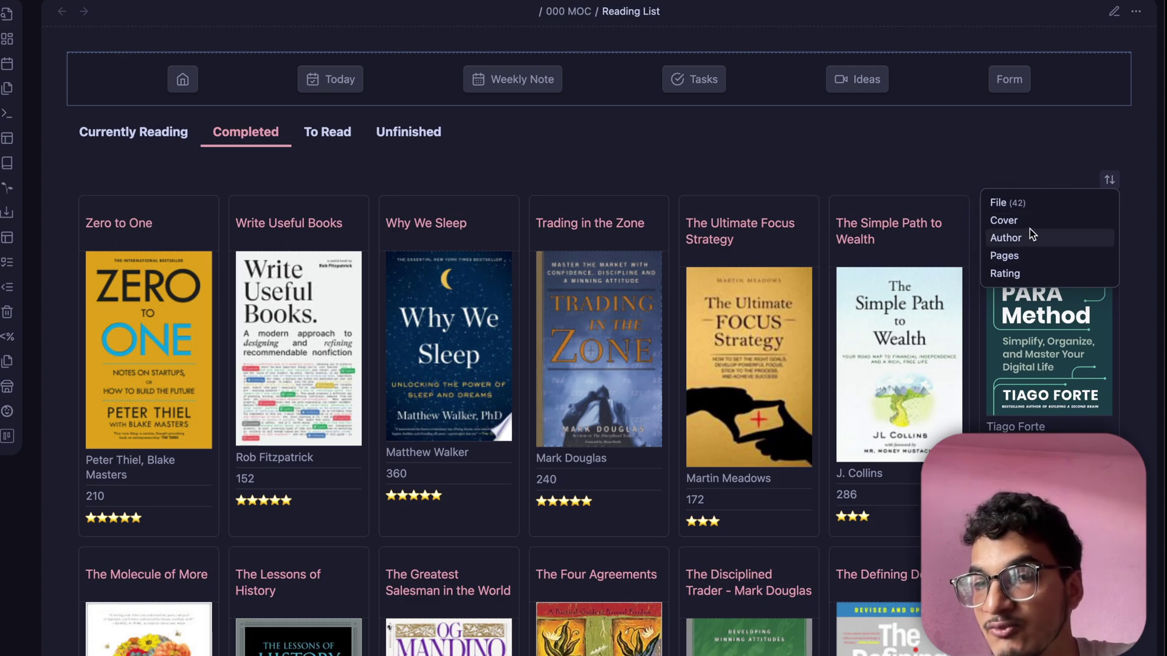
click(1056, 122)
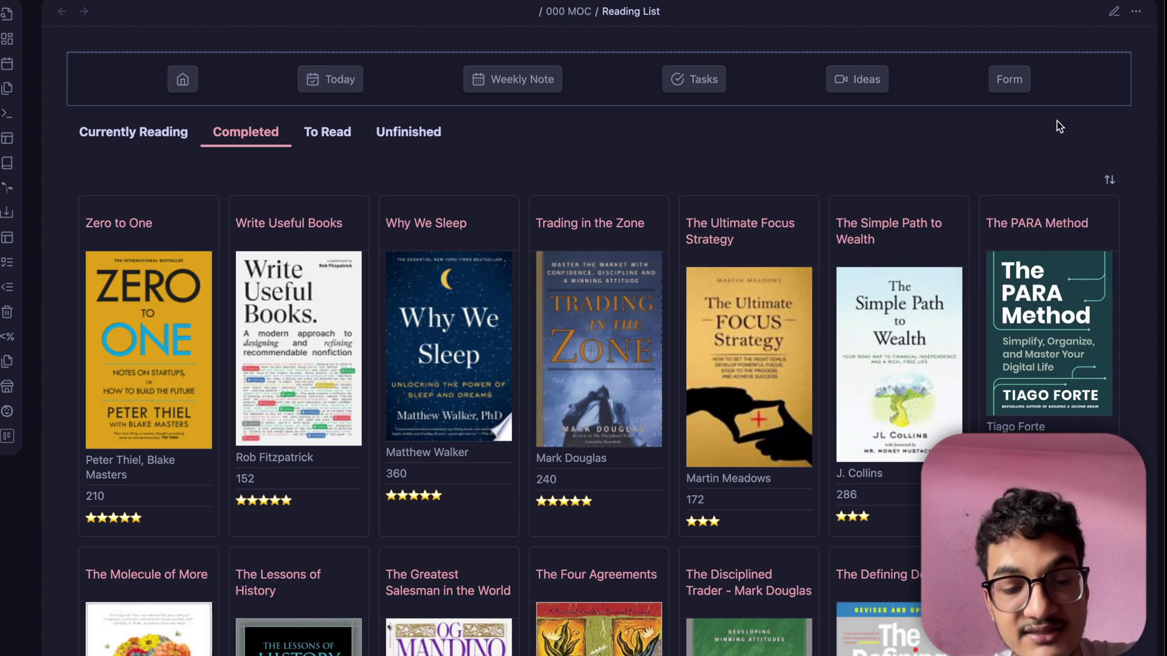
Open the details page of the installed BRAT plugin and search the community plugins for "sortable"
key(ctrl+comma)
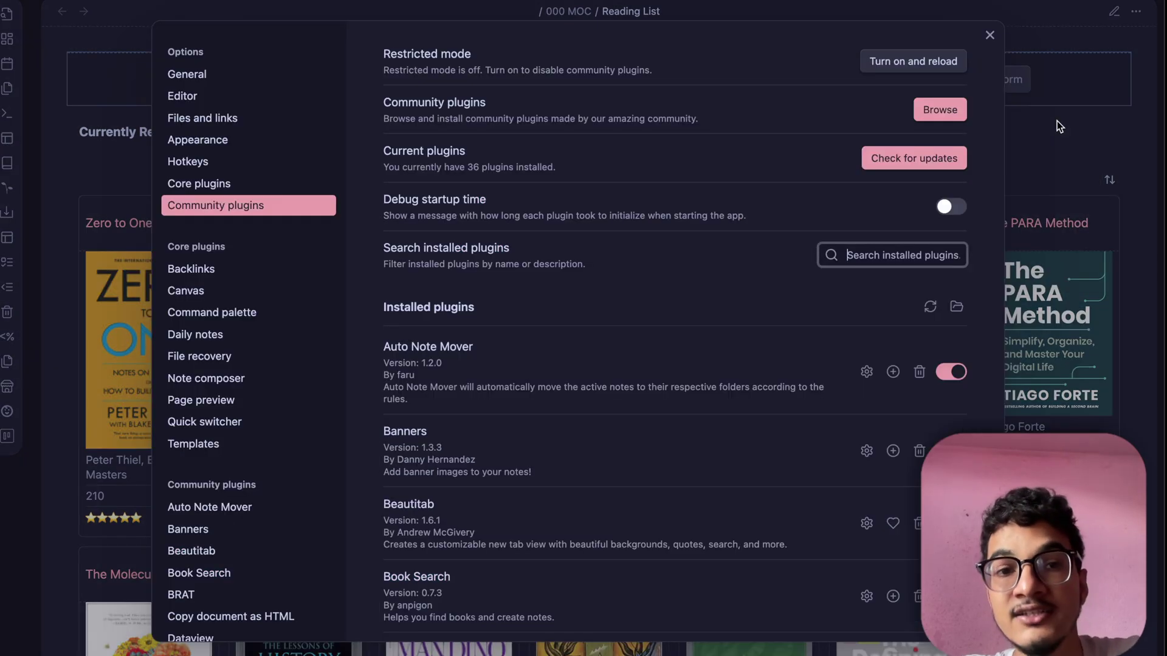
scroll(802, 281, down, 3)
click(399, 460)
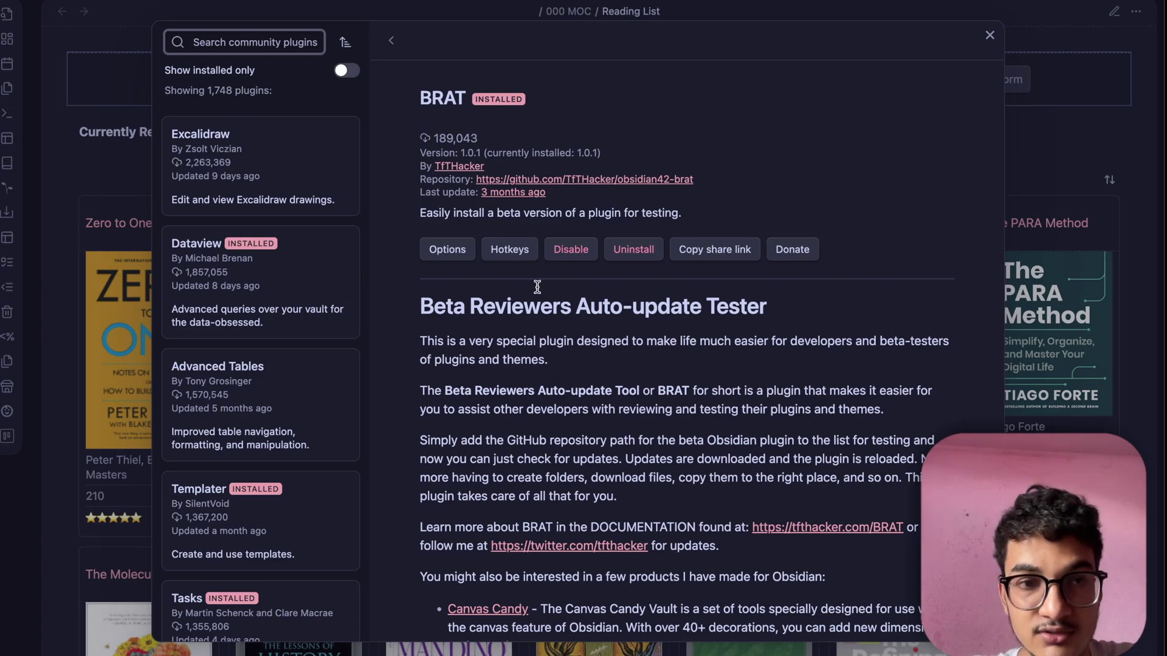
text(sortable)
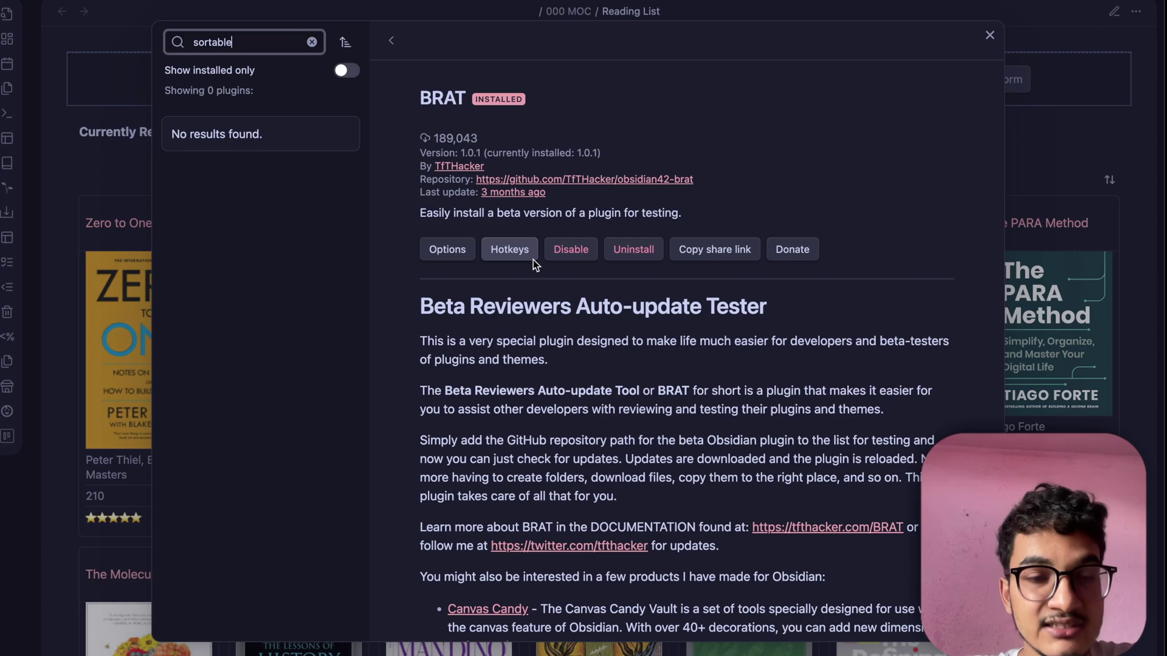
Open BRAT's options and add the obsidian-sortable GitHub repository as a beta plugin, enabled after installation
click(314, 40)
click(453, 250)
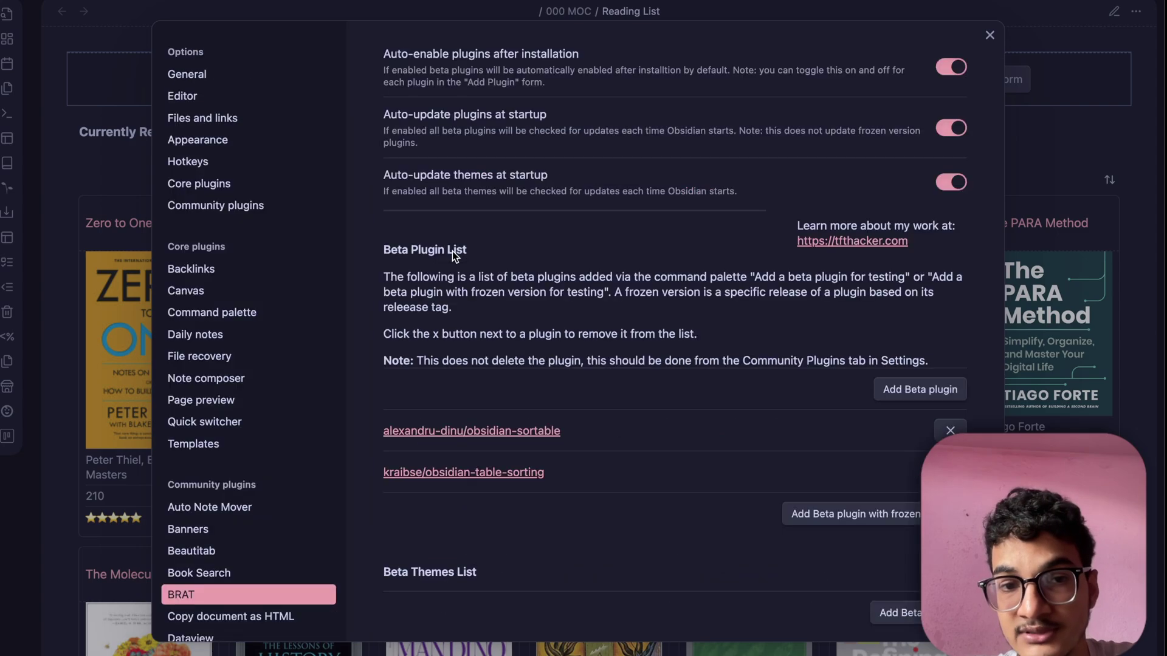
scroll(742, 398, down, 2)
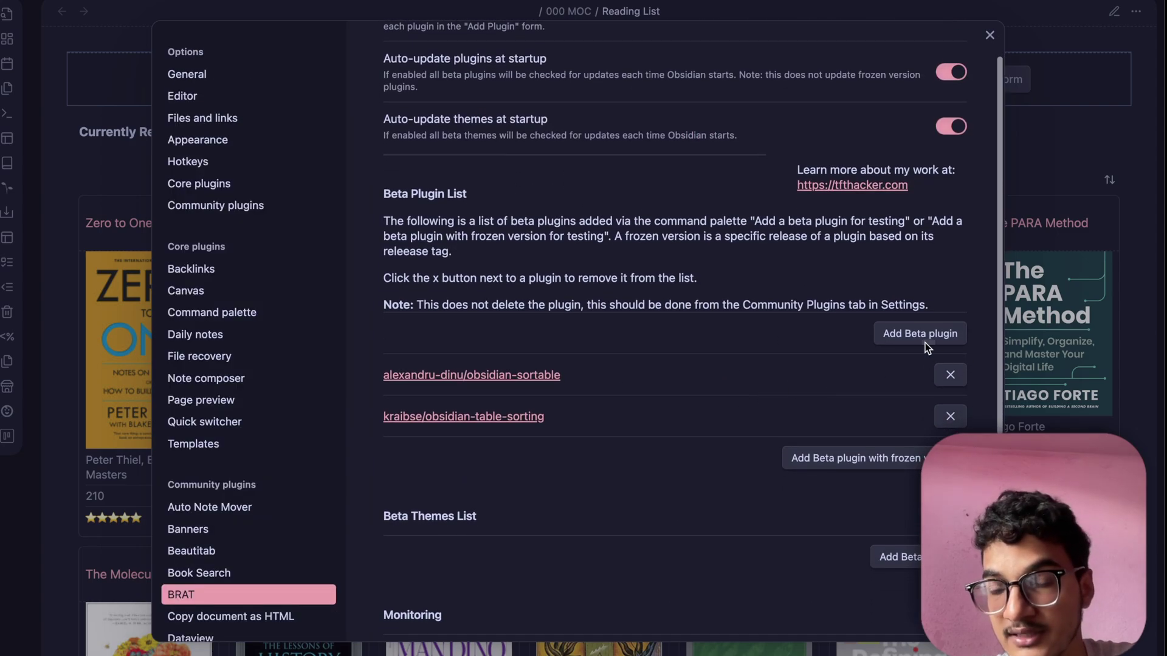
click(930, 334)
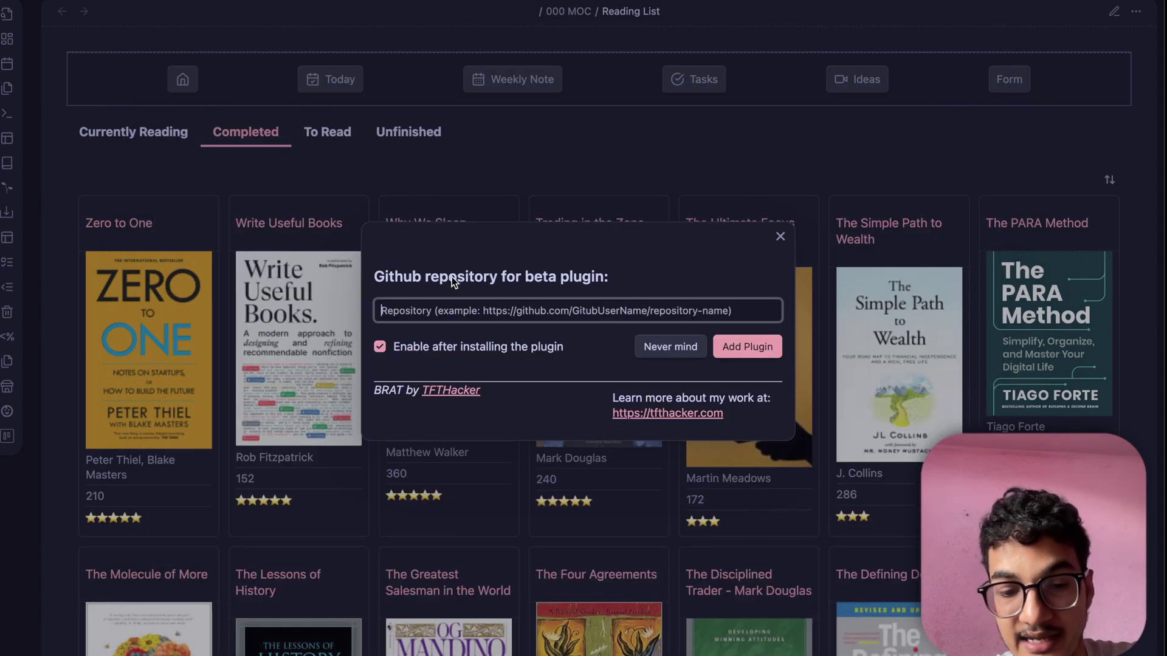
text(https://github.com/alexandru-dinu/obsidian-sortable)
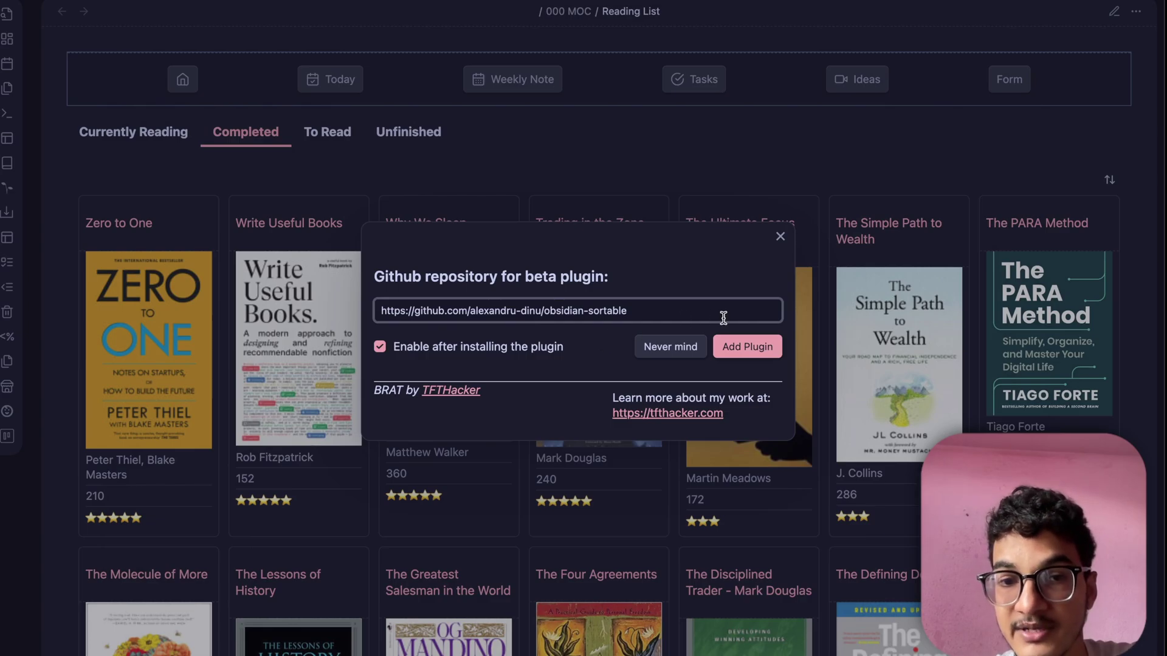
click(763, 345)
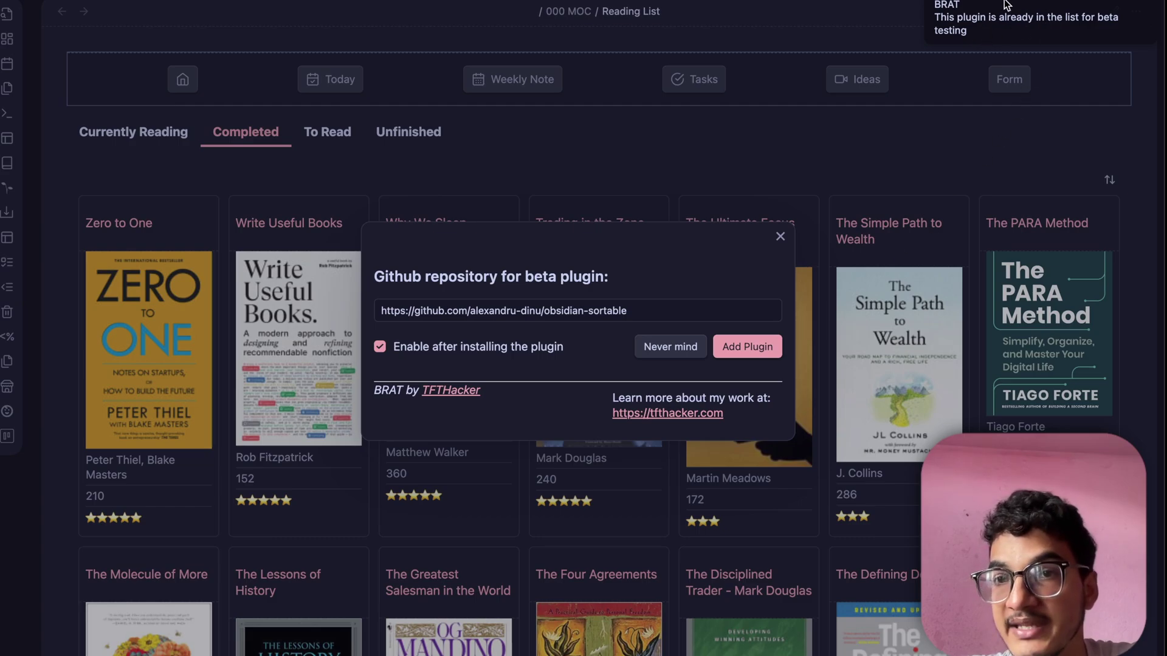
click(738, 355)
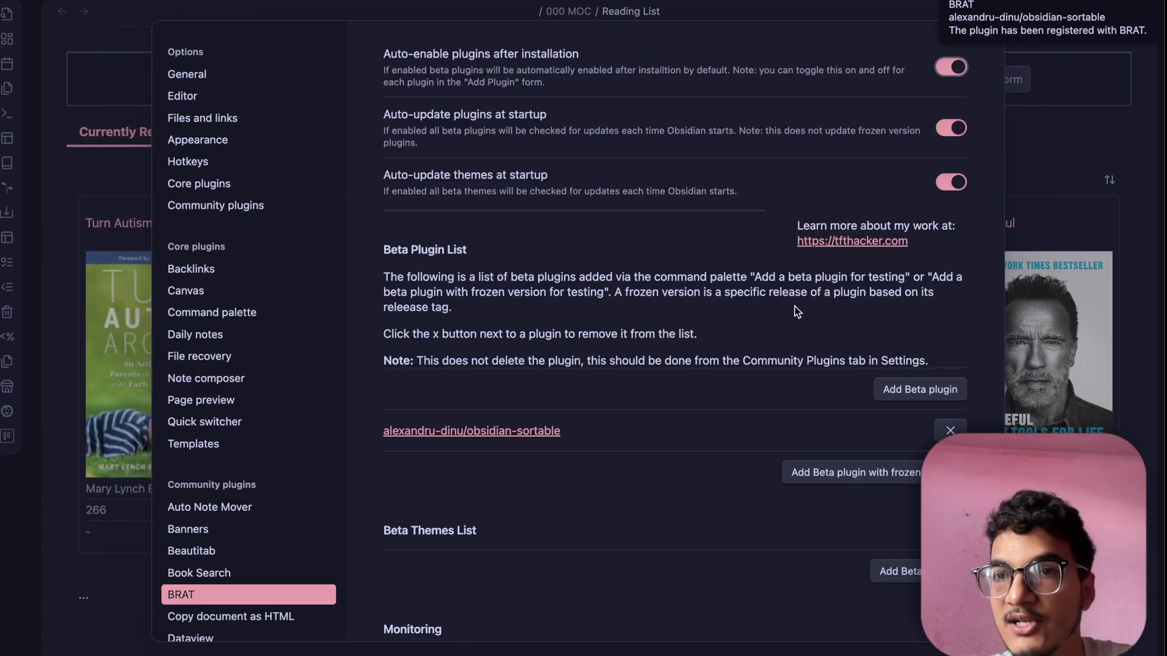
Find Sortable in the list of installed community plugins and close the settings
click(289, 203)
scroll(594, 349, down, 20)
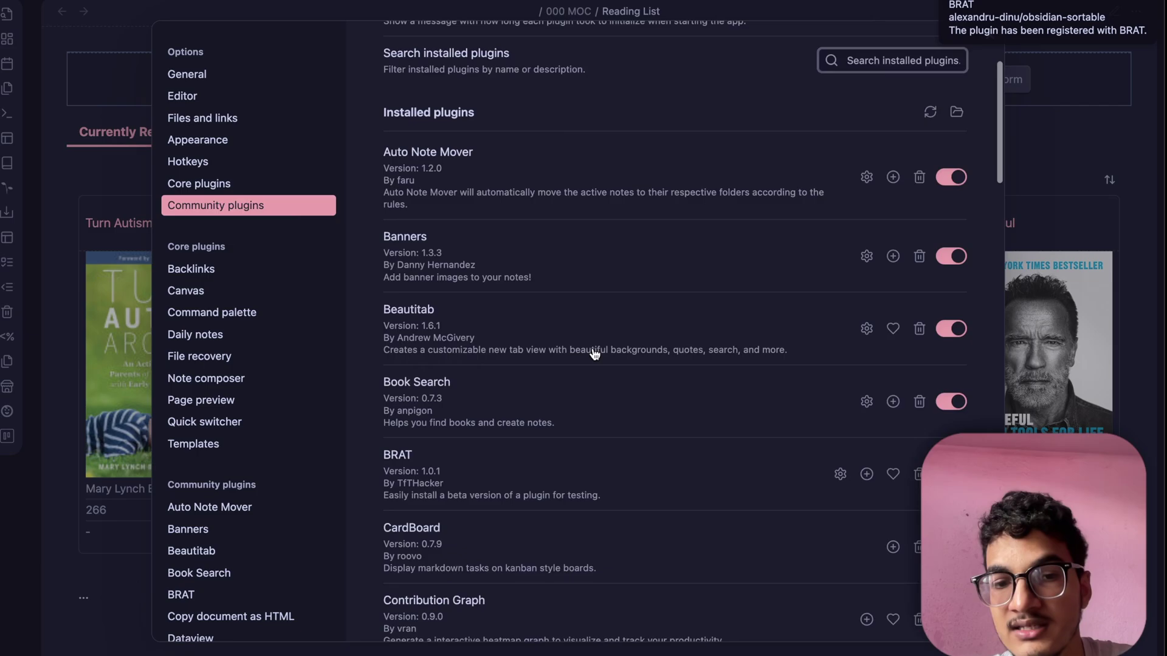
scroll(594, 354, down, 3)
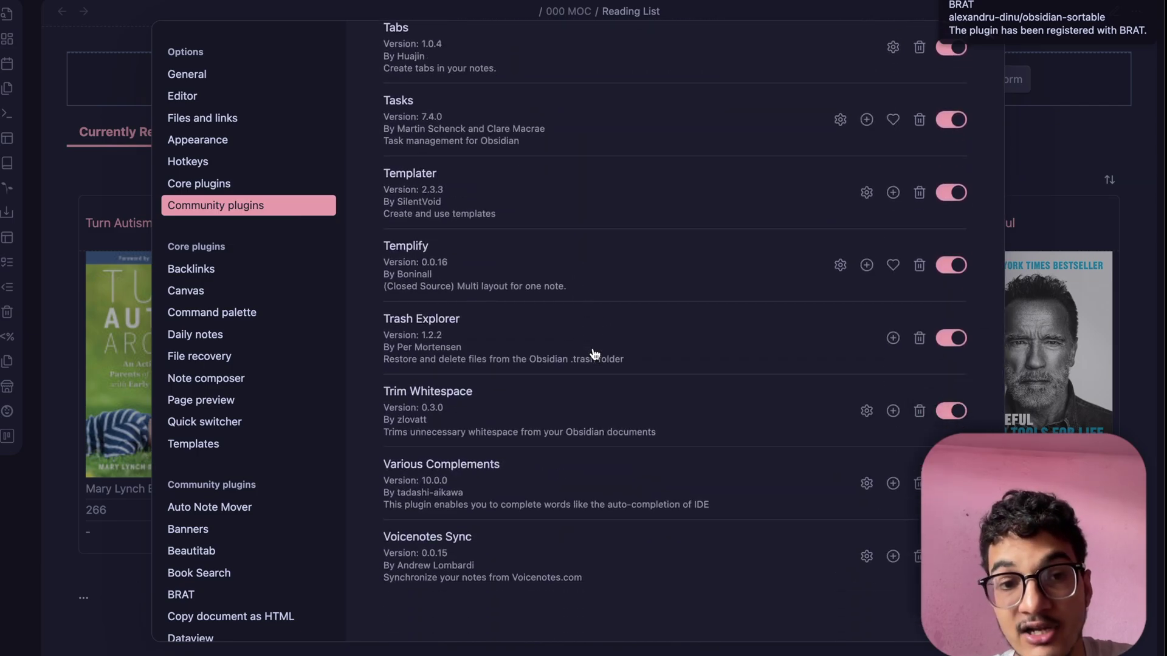
scroll(594, 351, up, 9)
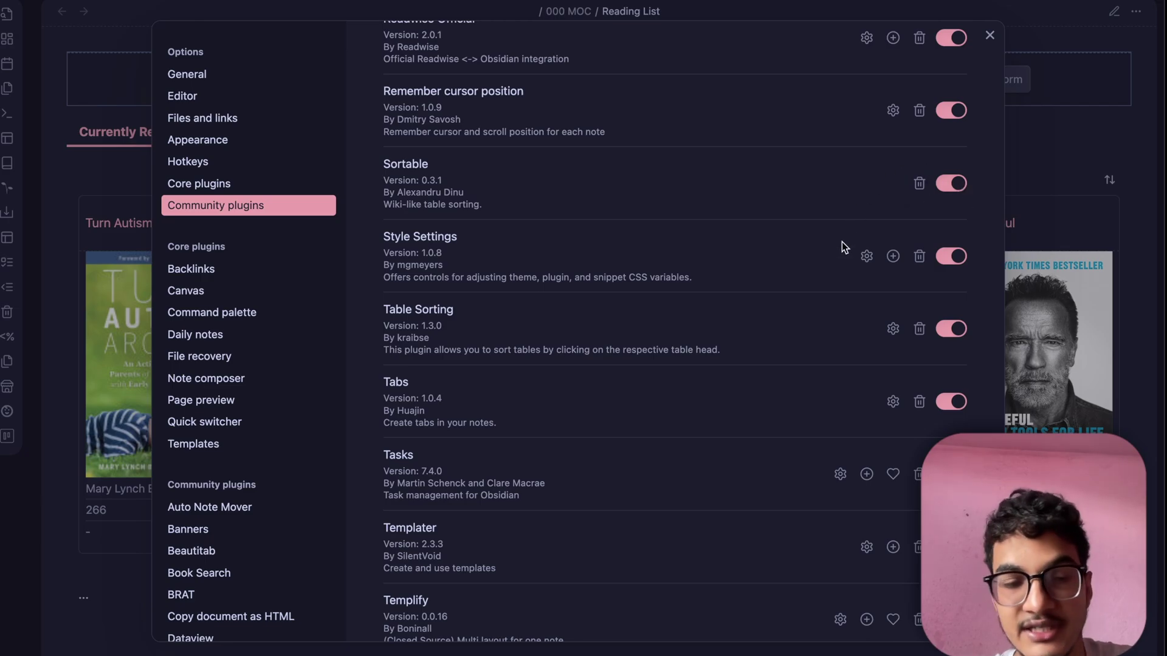
click(1034, 130)
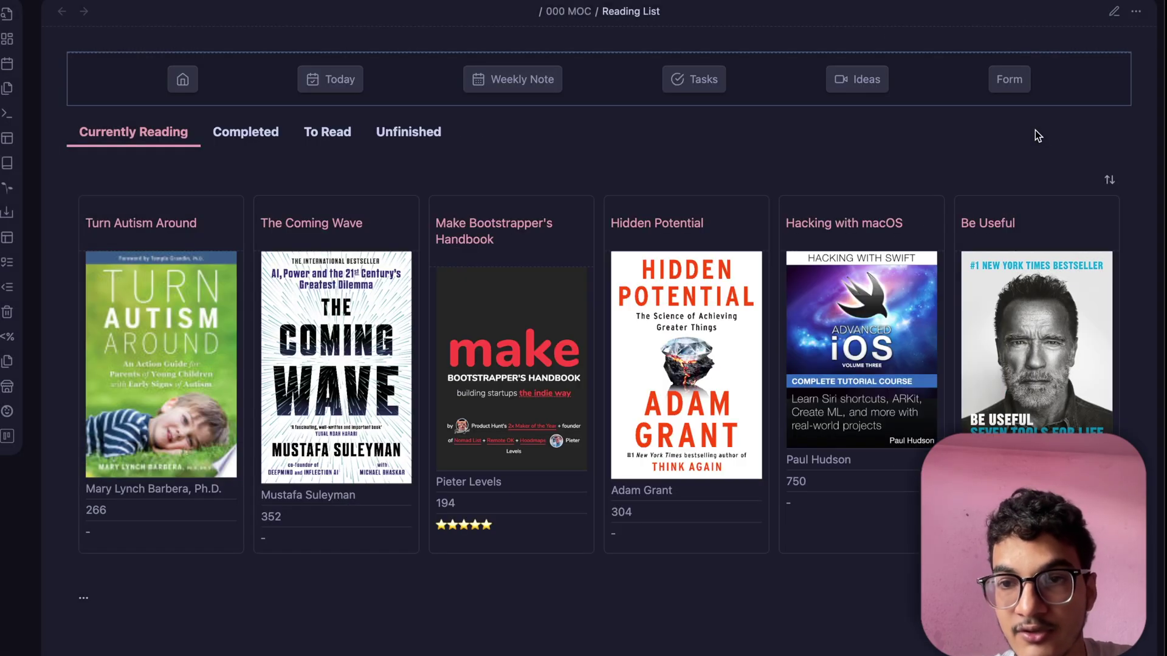
Show the Completed books, sort them by File, and cycle the File sorting back to the original order
click(252, 132)
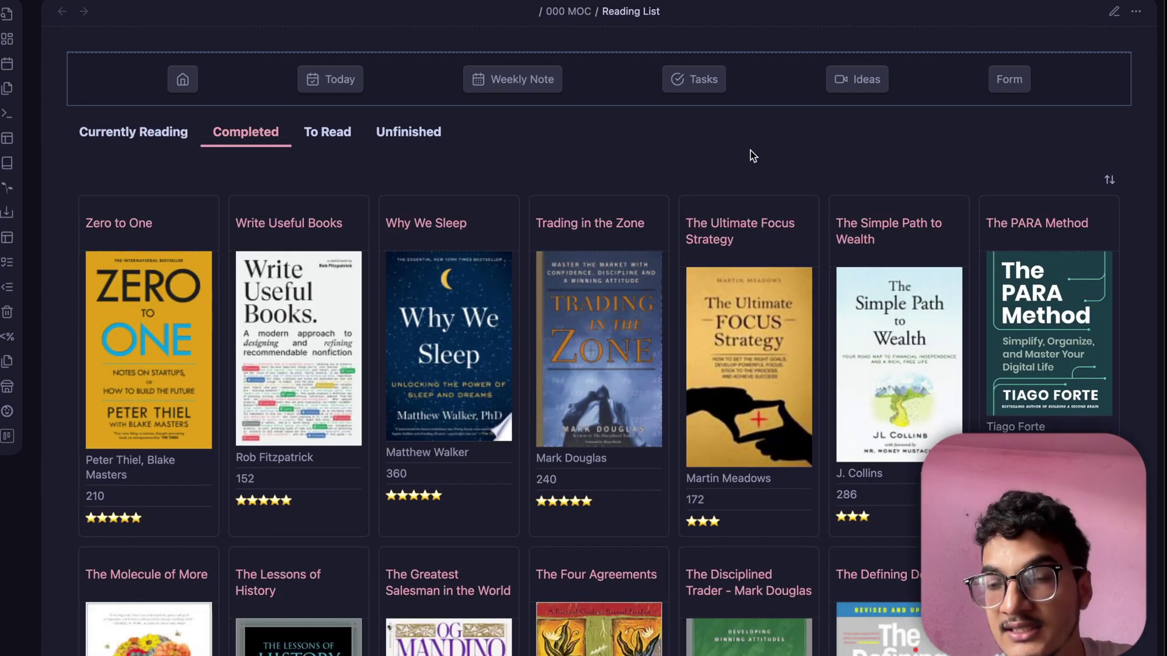
click(1110, 180)
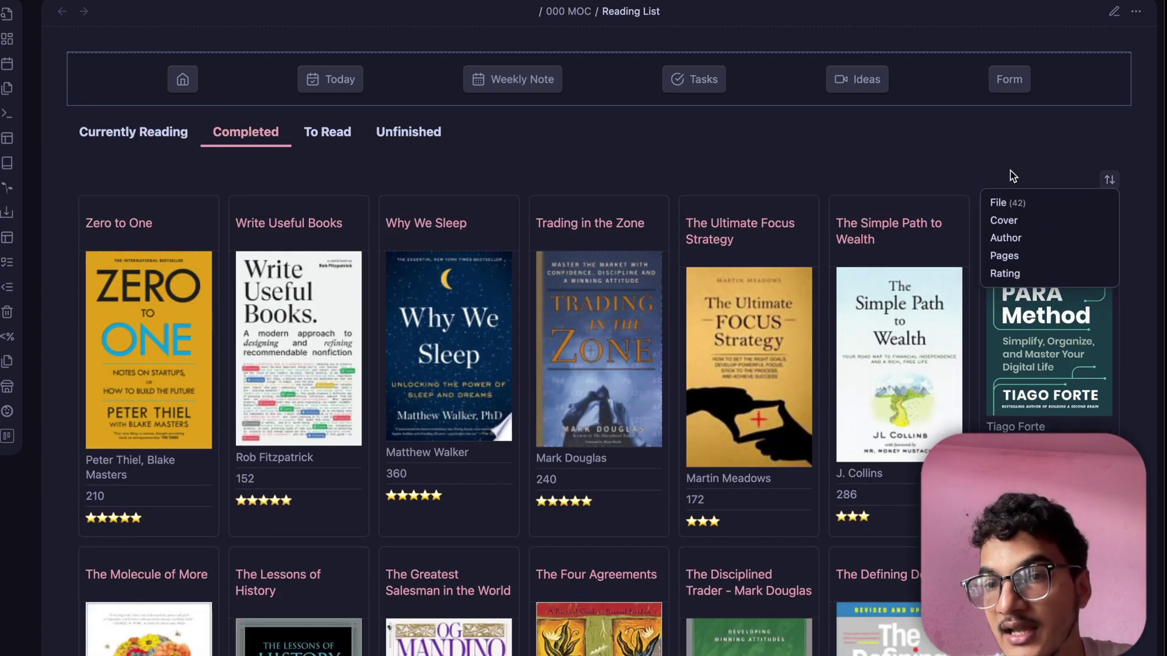
click(1052, 206)
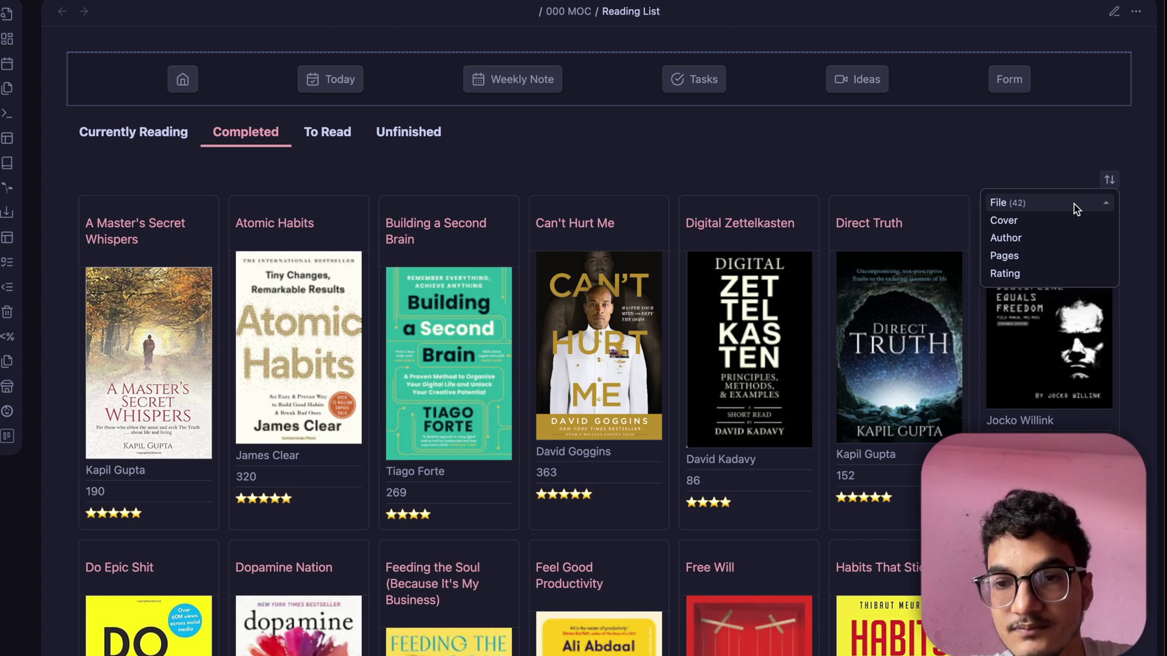
click(1074, 203)
click(1074, 203)
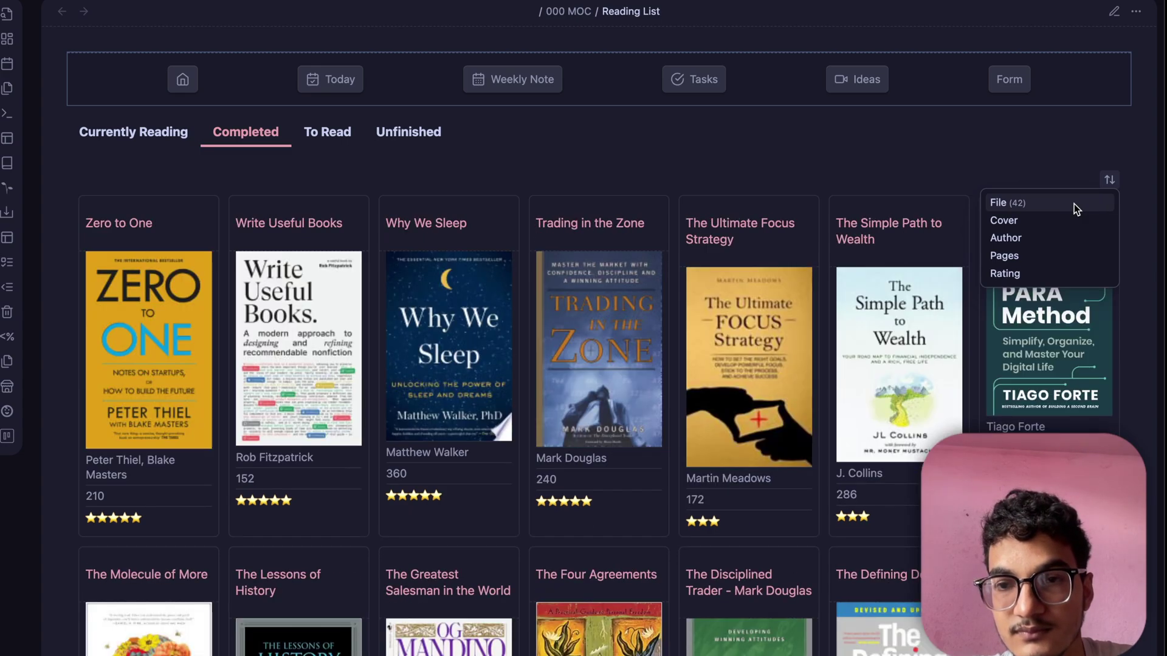
Sort the Completed books by Author ascending and descending, and finally by Pages in ascending order
click(1062, 238)
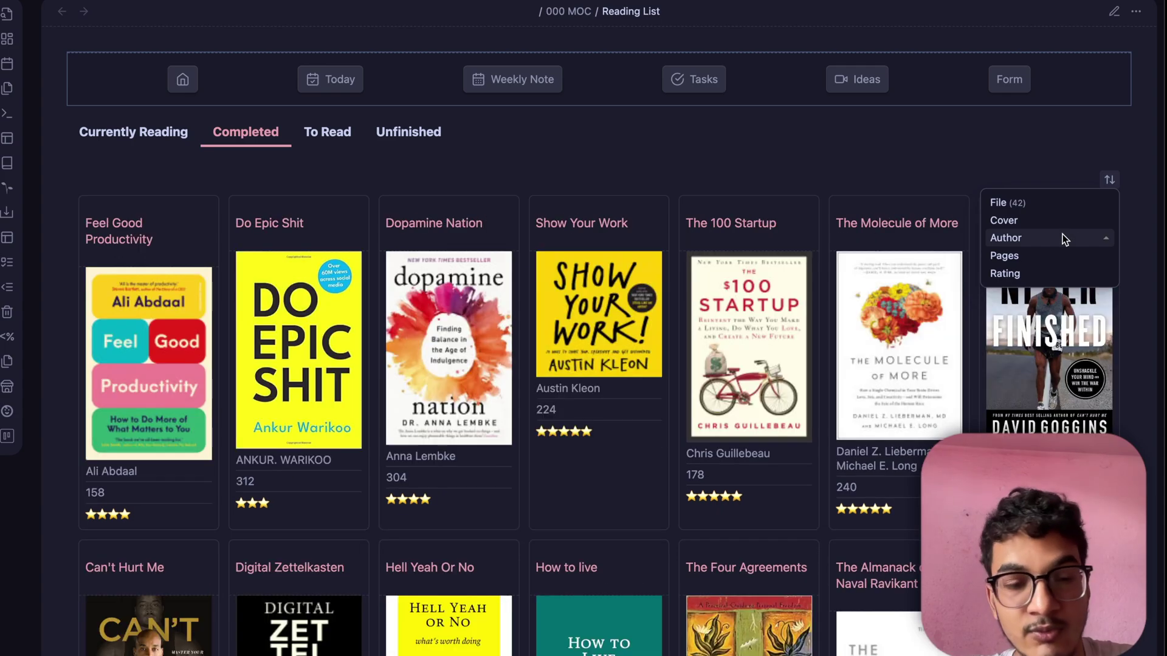
key(Escape)
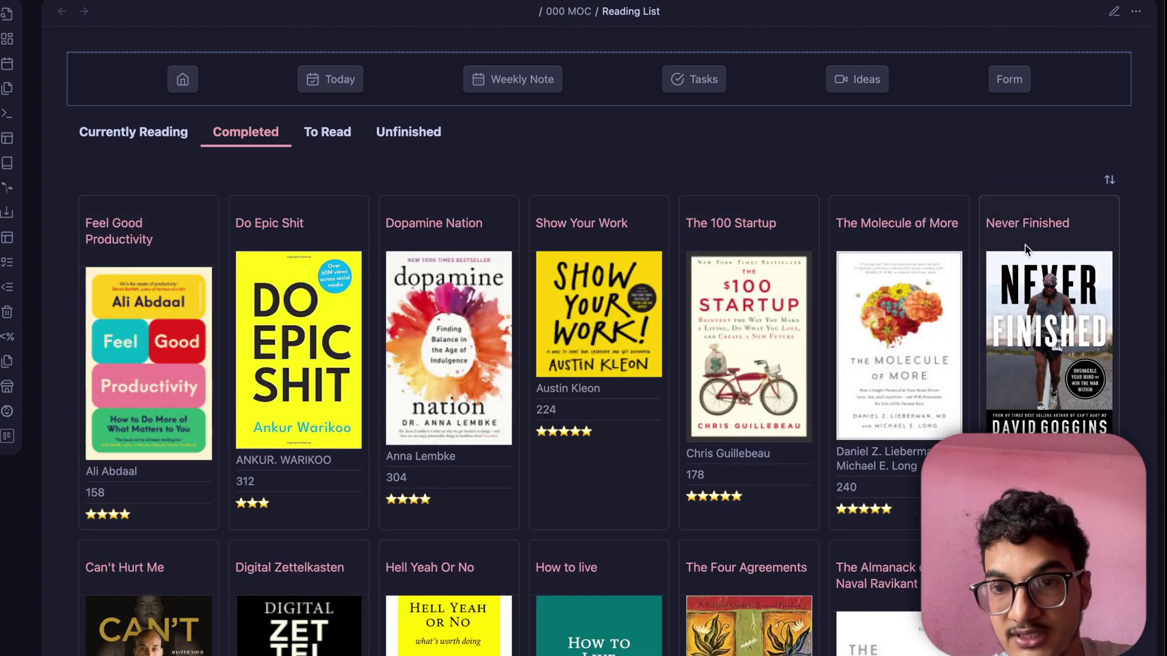
click(1106, 181)
click(1058, 237)
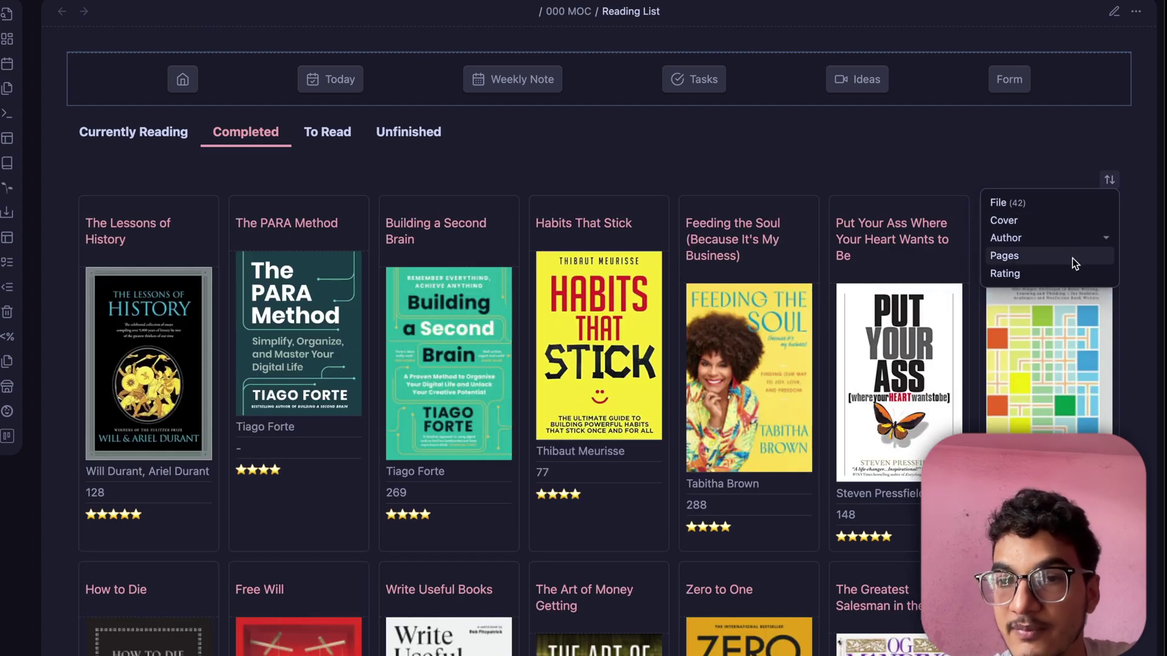
click(1072, 258)
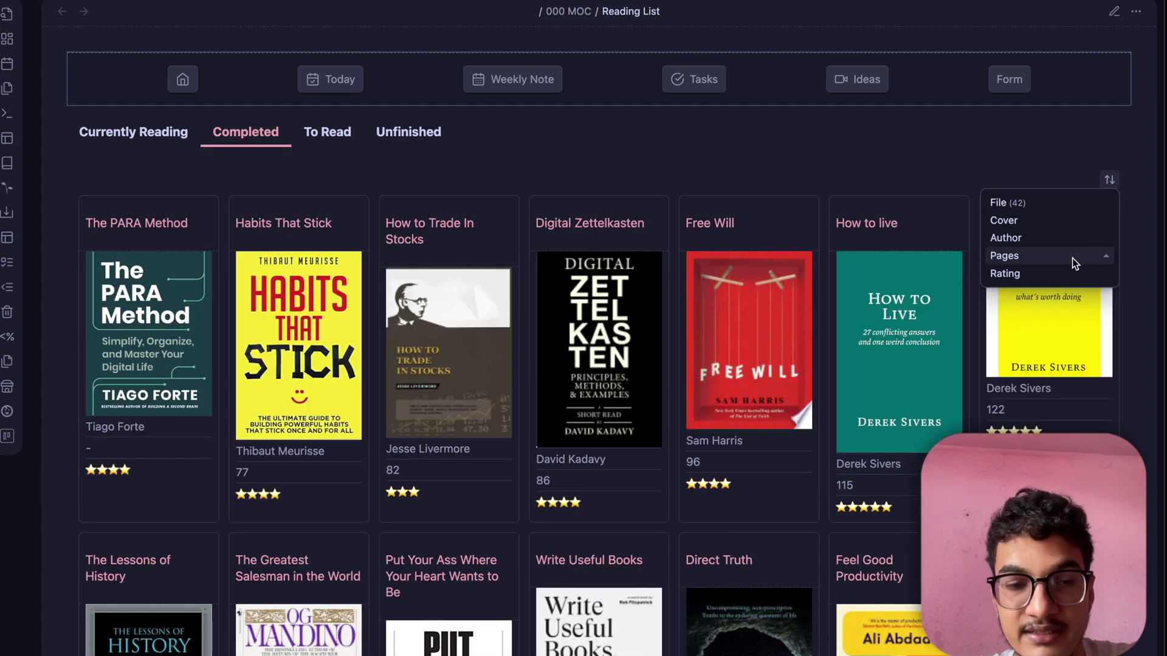
key(Escape)
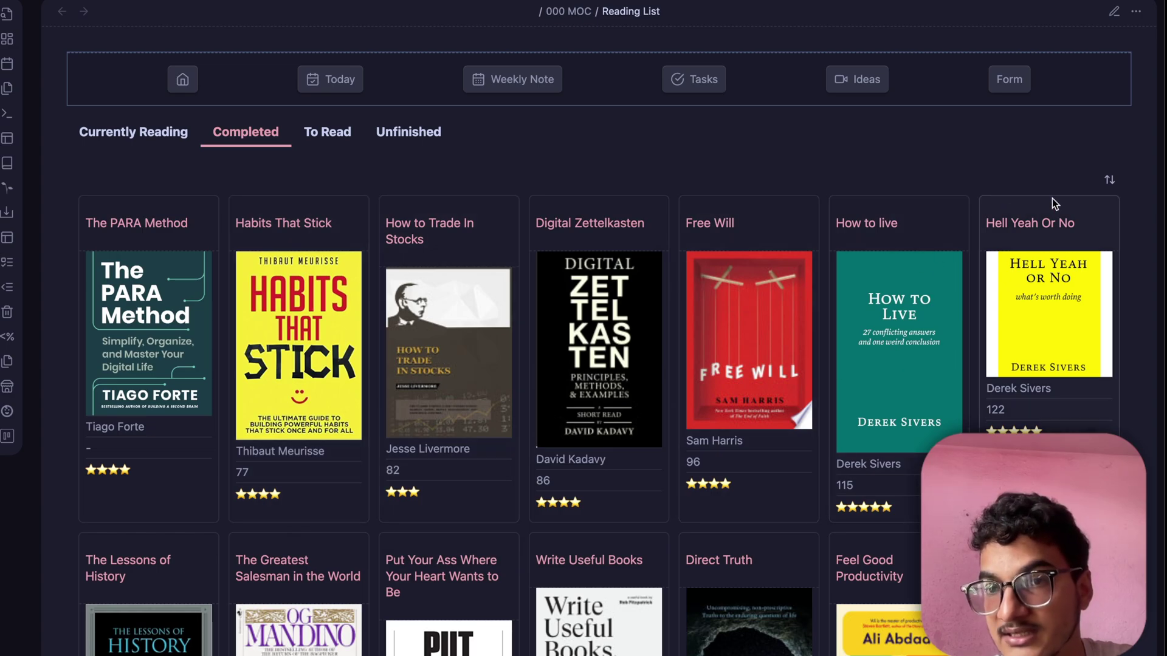
Sort the Completed books by Rating in ascending and descending order, finishing with ascending
click(1113, 177)
click(1060, 274)
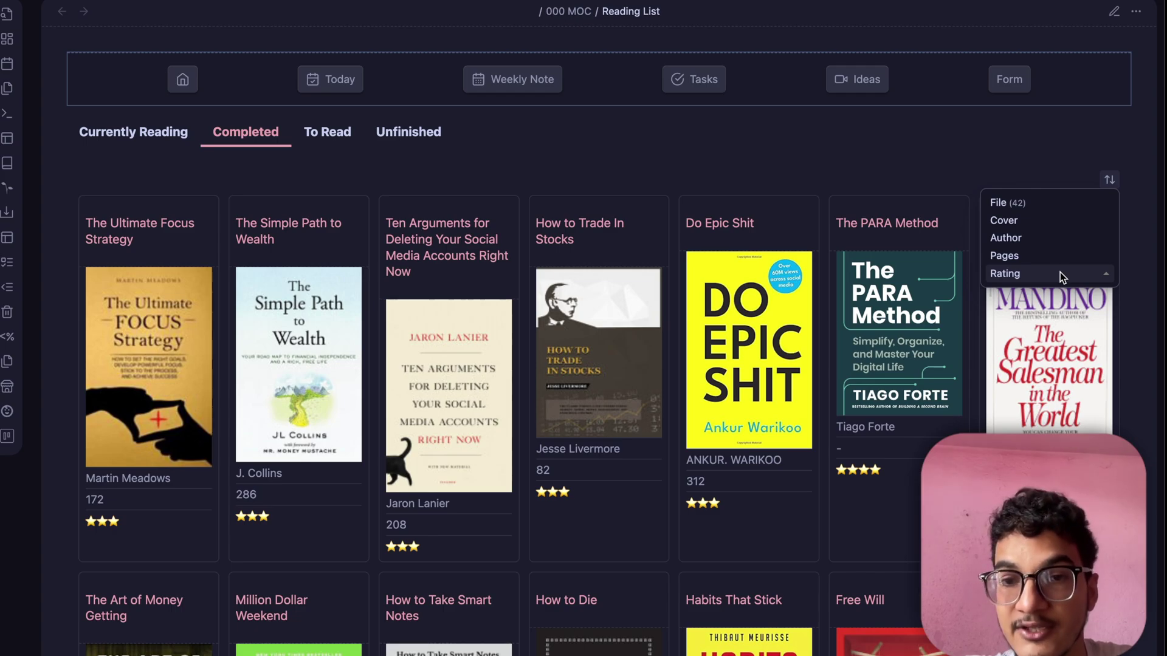
click(1060, 273)
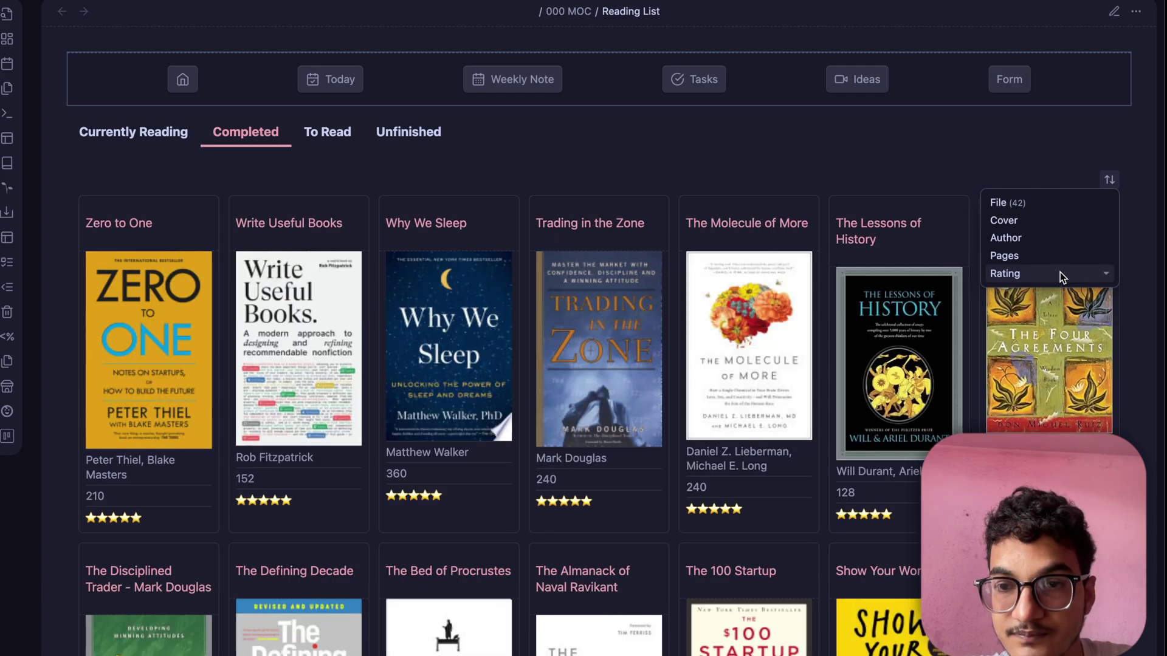
click(1060, 273)
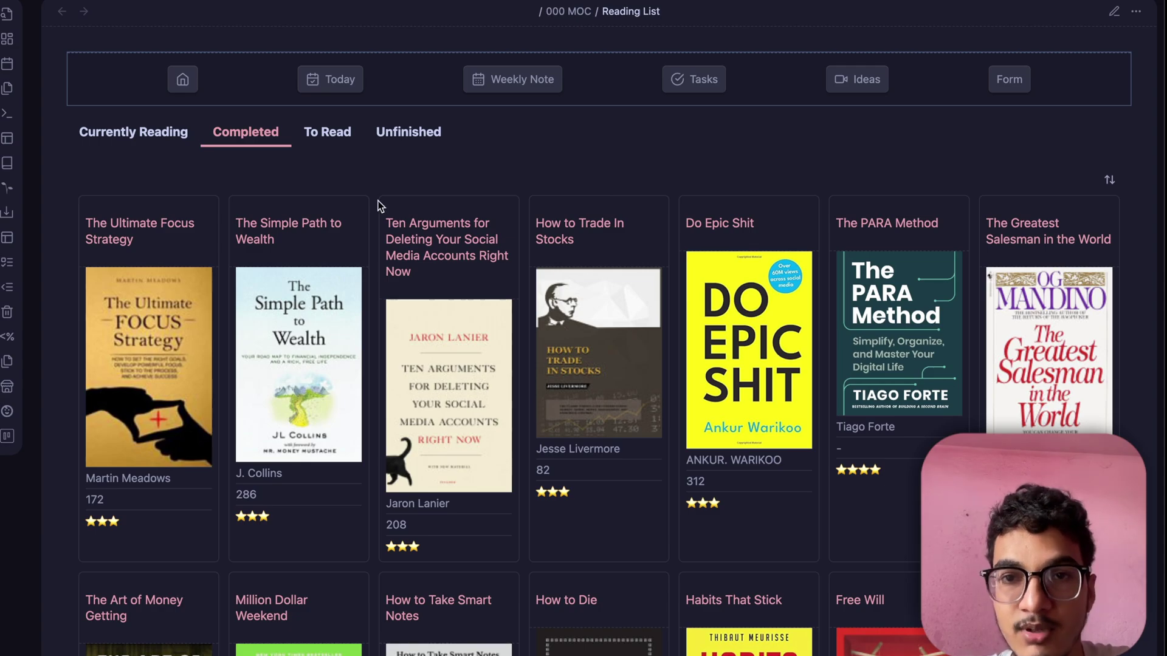
Show the file sidebar, open the trash explorer, and look through the deleted files and folders
key(super+backslash)
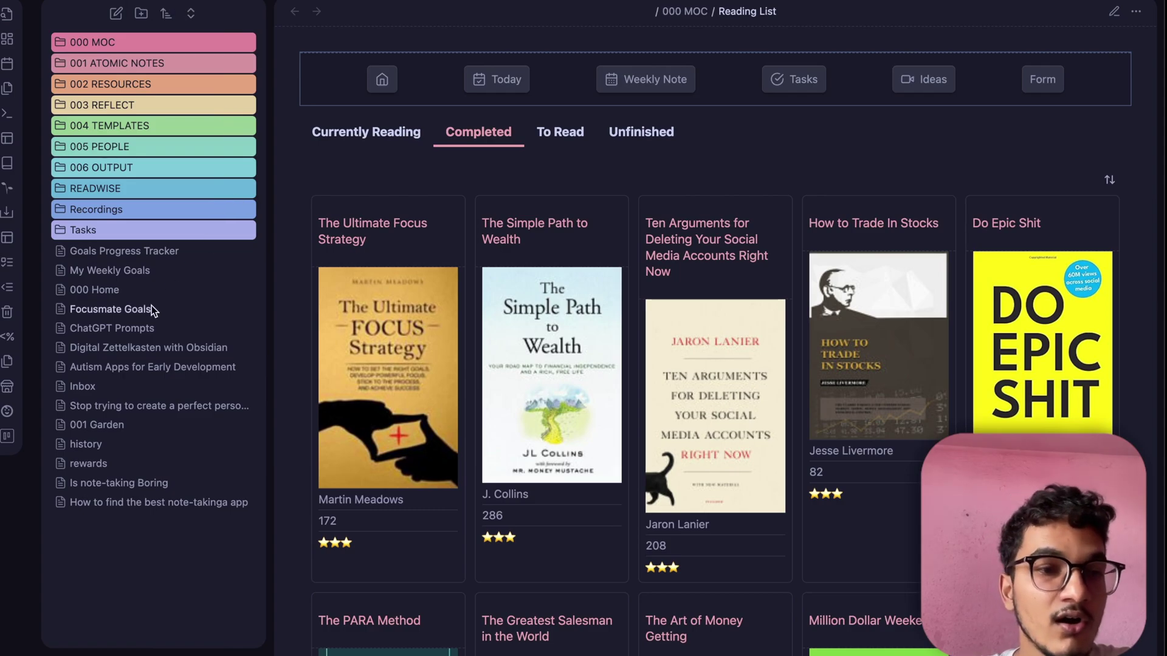
click(8, 314)
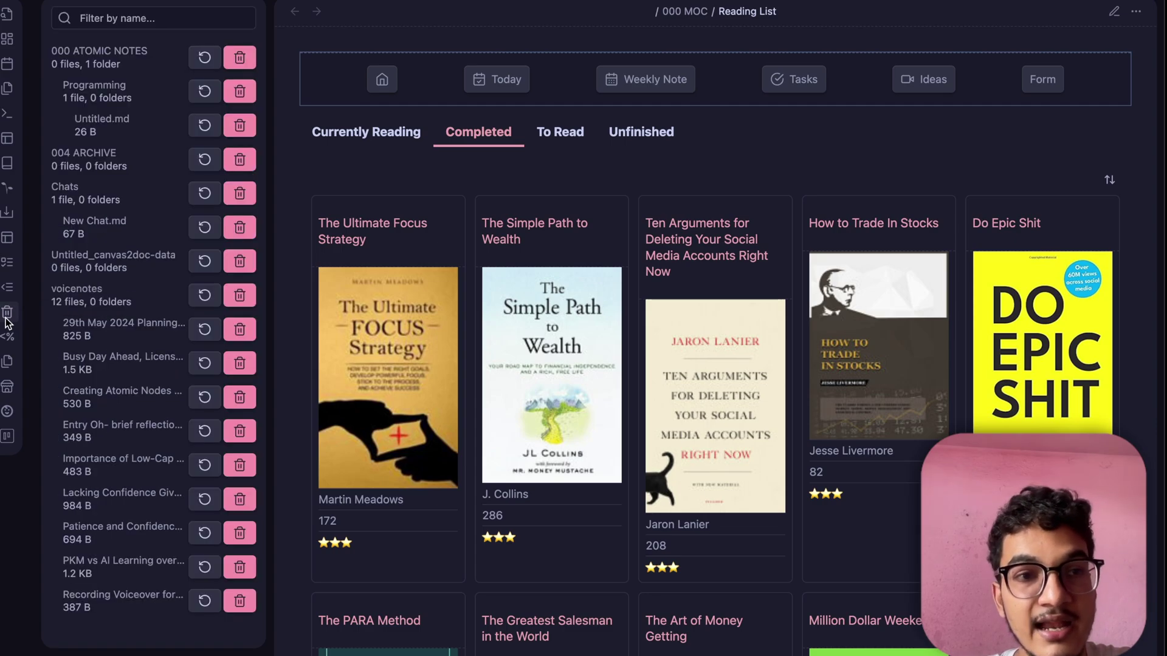
scroll(141, 329, down, 10)
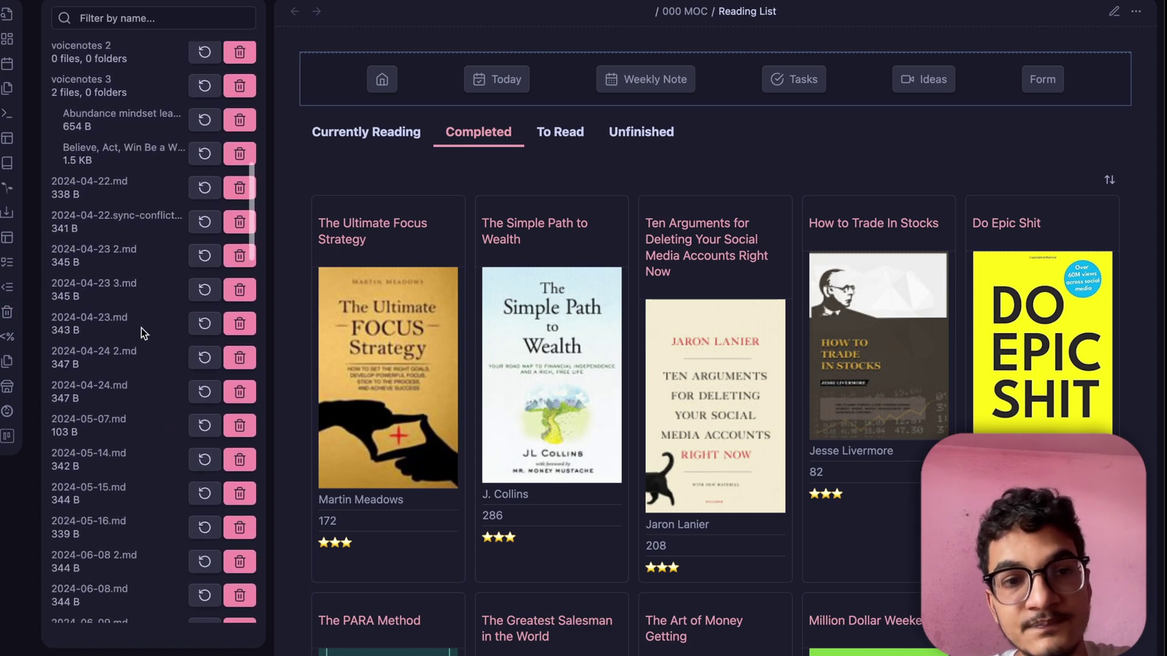
scroll(141, 328, down, 15)
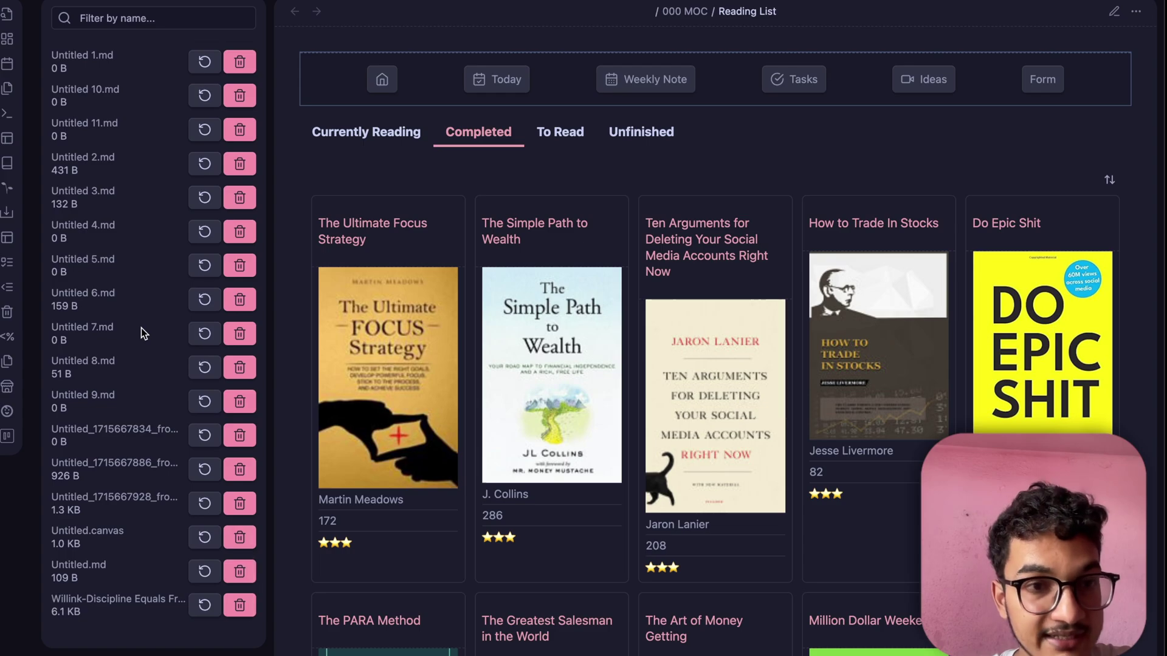
scroll(141, 327, up, 20)
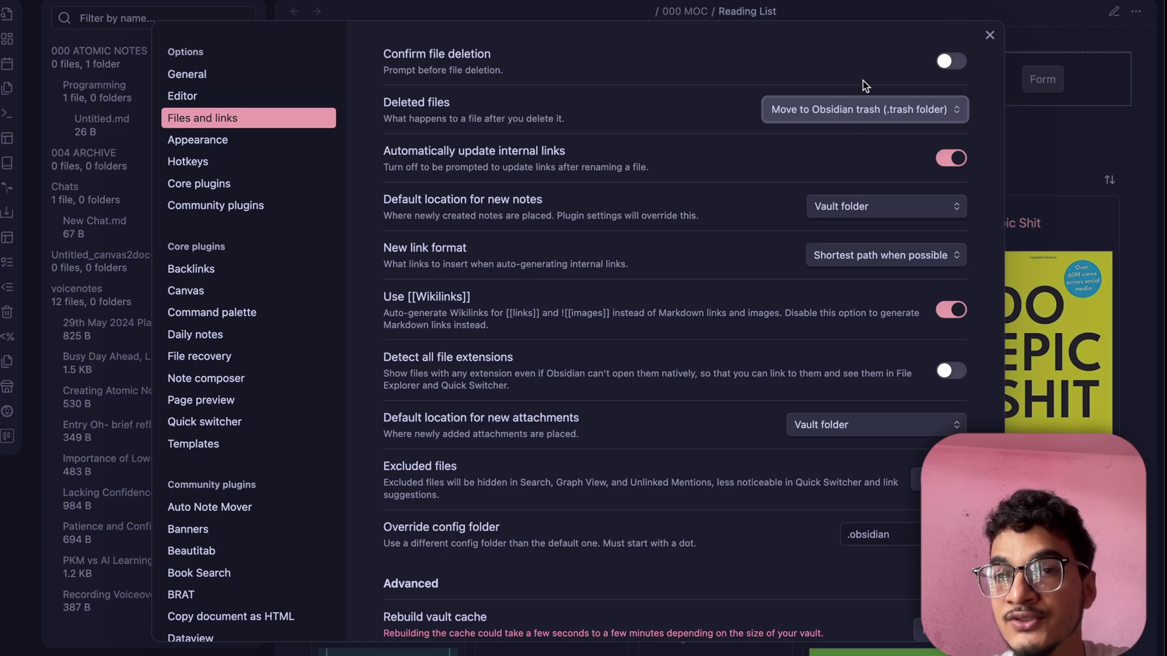
Review the Deleted files choices, keep Move to Obsidian trash (.trash folder), and close the settings
click(811, 110)
click(844, 109)
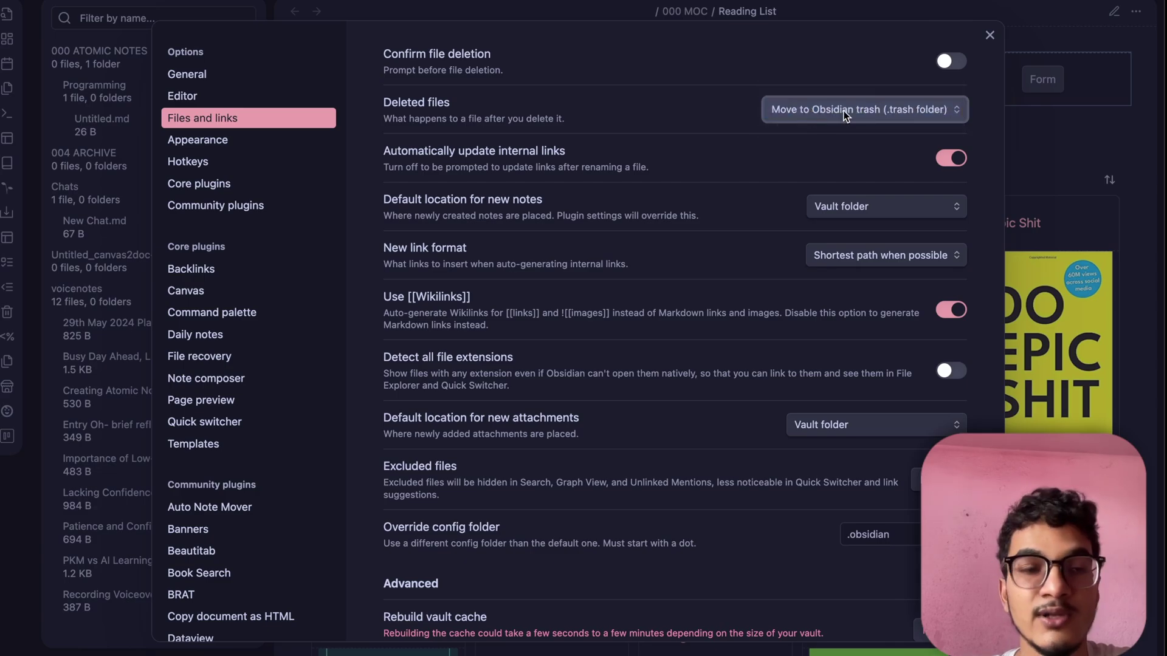
click(991, 35)
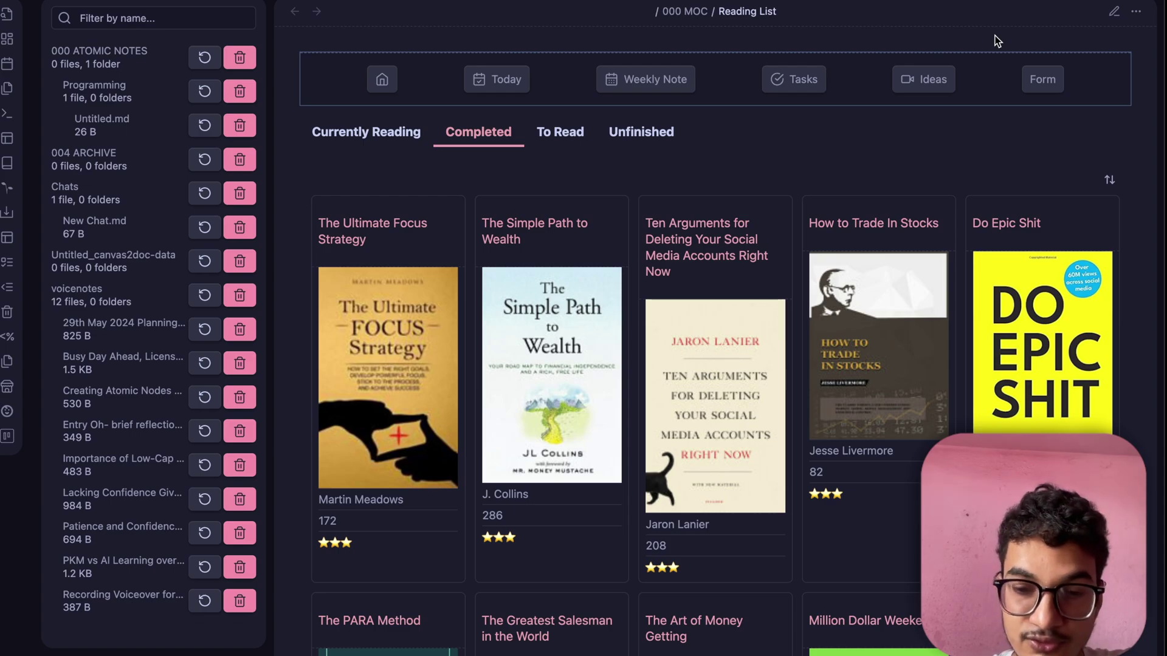
Open the Auto Note Mover options in the settings and bring its rules into view
key(ctrl+comma)
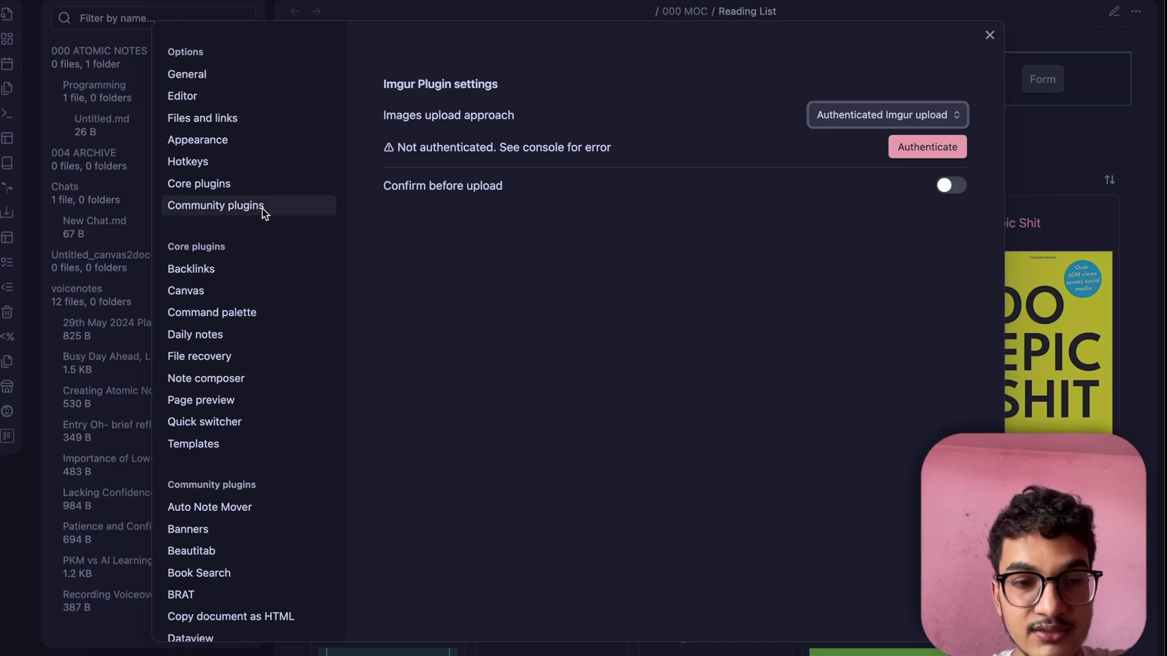
scroll(284, 516, down, 3)
scroll(284, 518, down, 2)
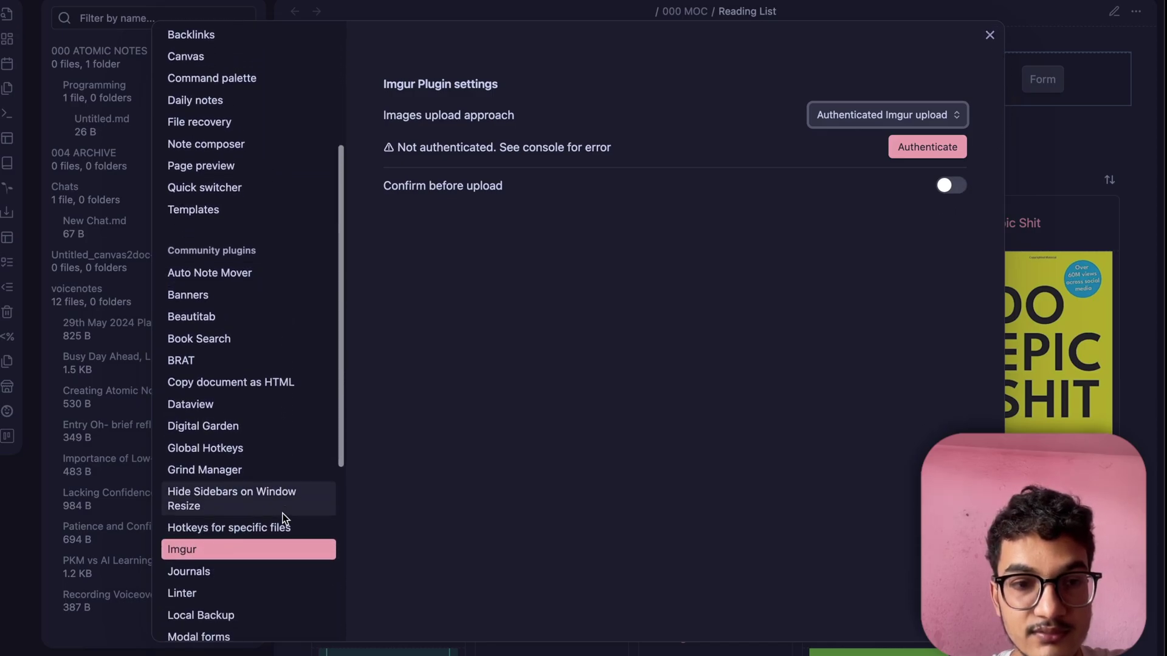
click(271, 278)
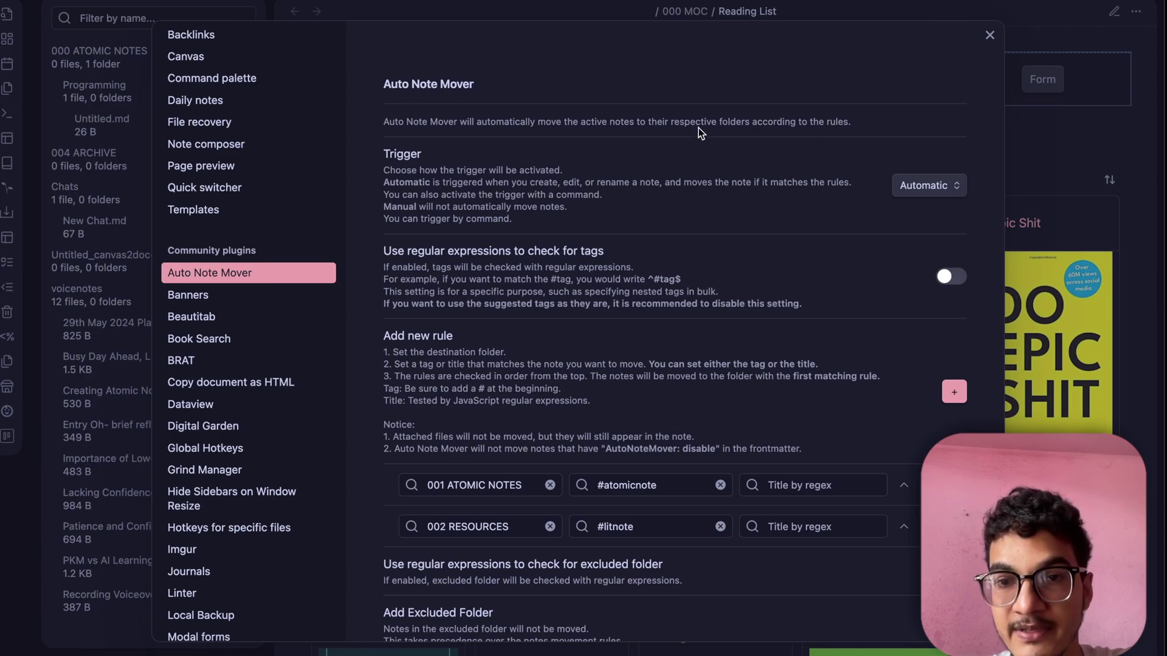
scroll(852, 126, down, 1)
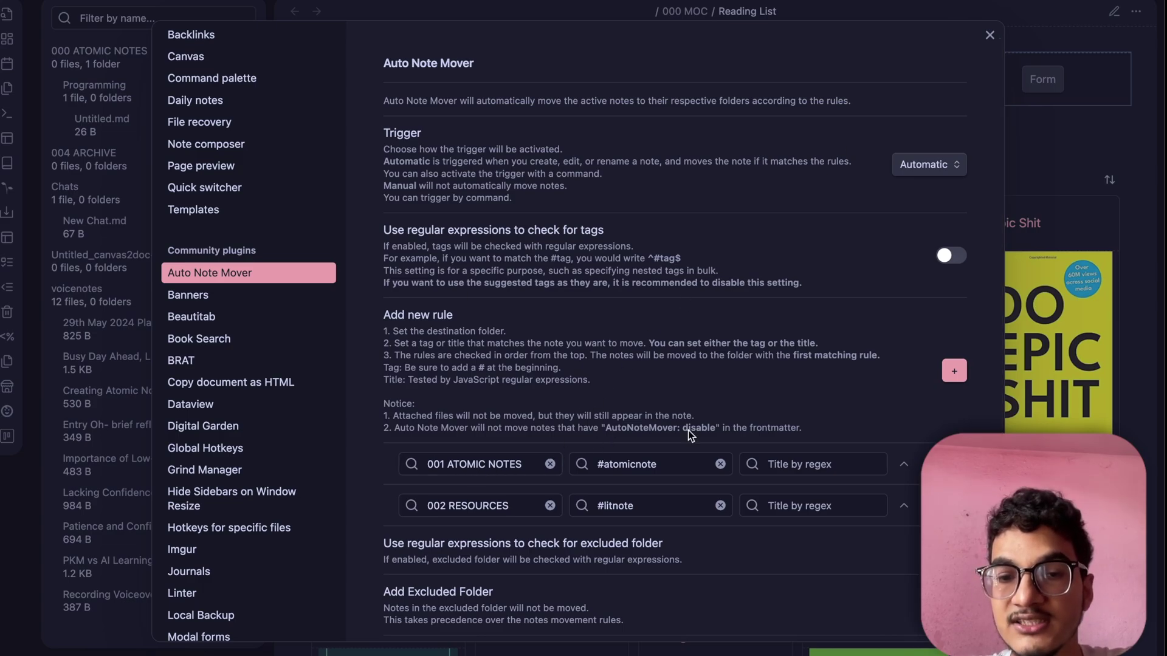
Examine the 001 ATOMIC NOTES and 002 RESOURCES rules and the trigger choices, keep everything as set, and close the settings
click(674, 463)
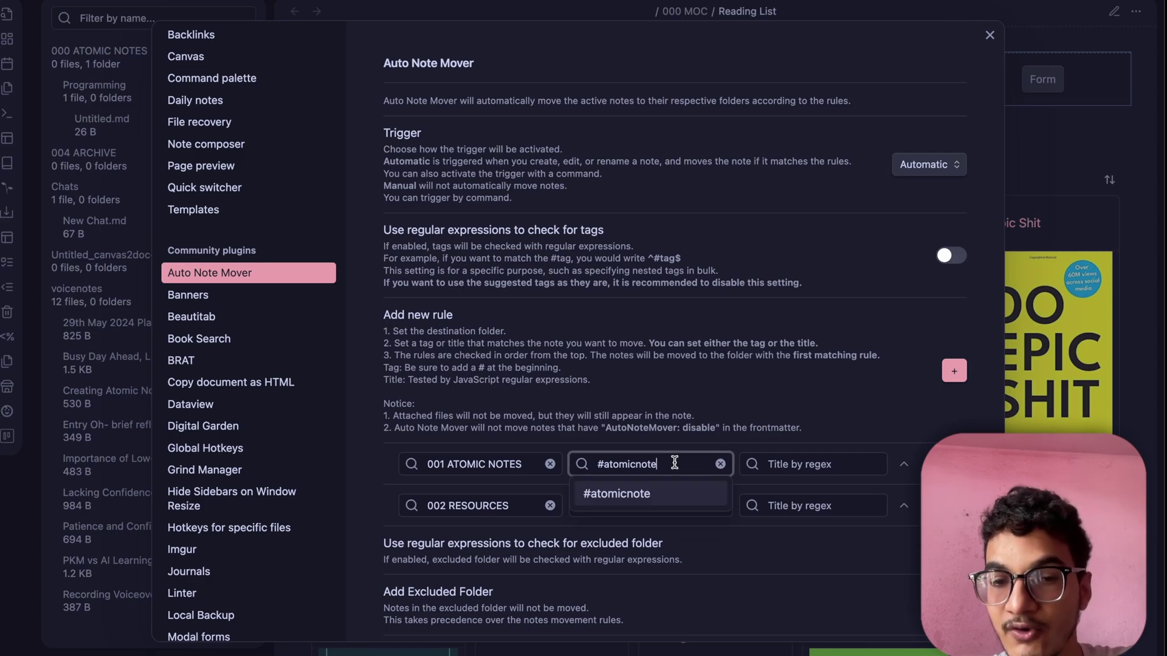
double_click(523, 463)
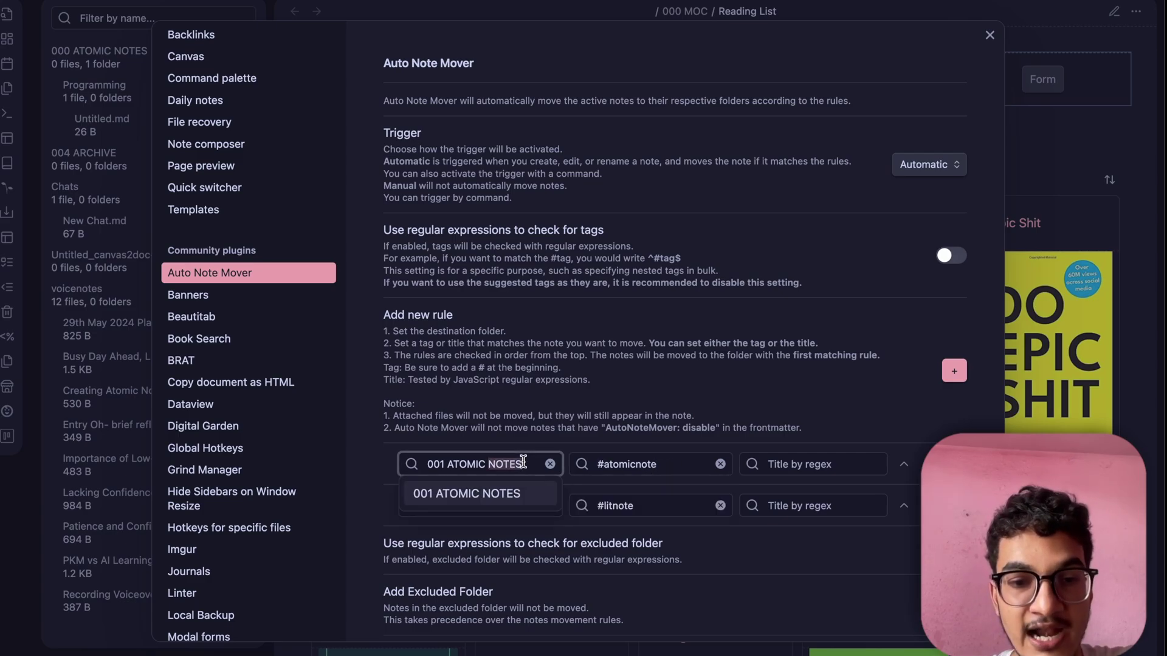
click(544, 431)
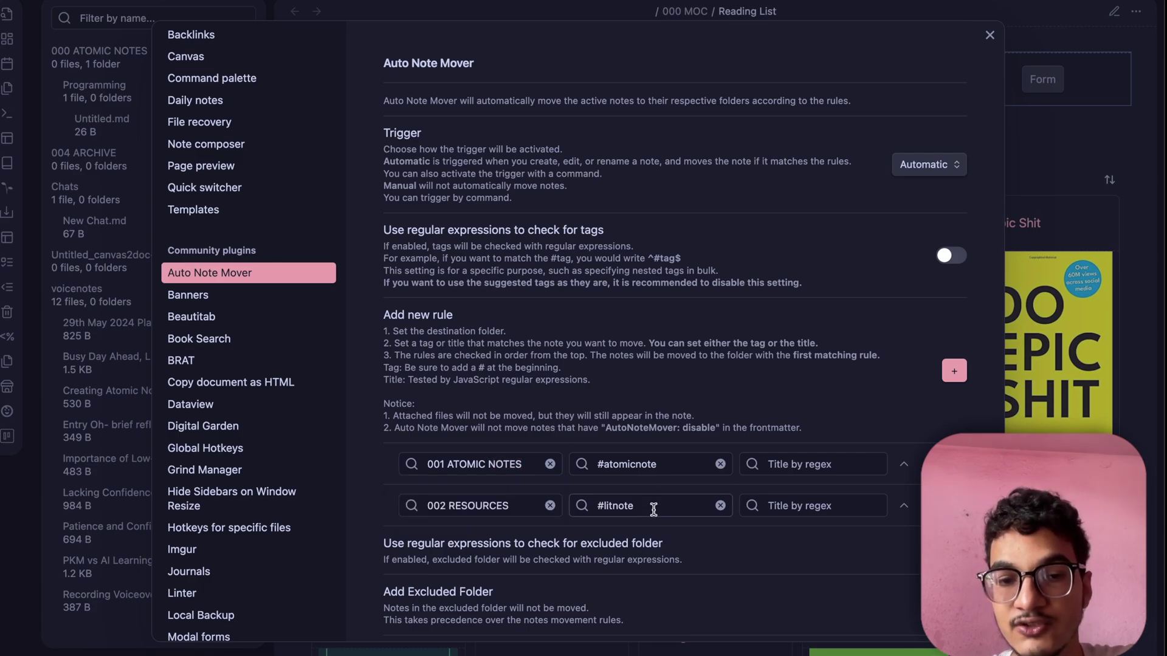
drag(429, 507, 521, 507)
click(520, 507)
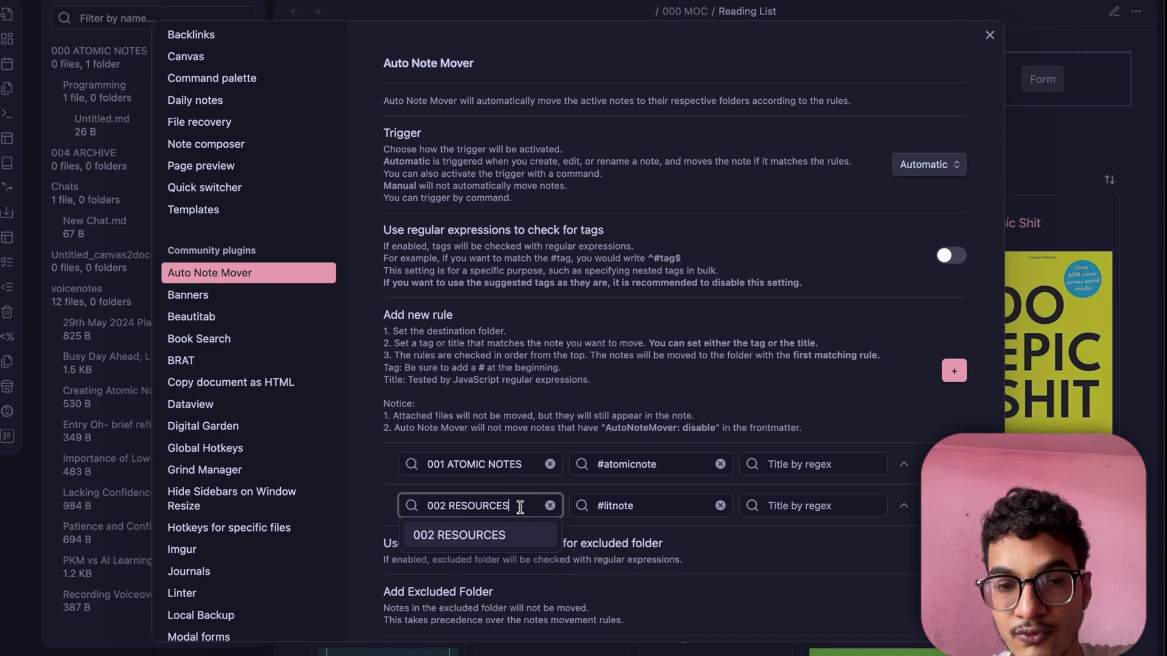
click(548, 395)
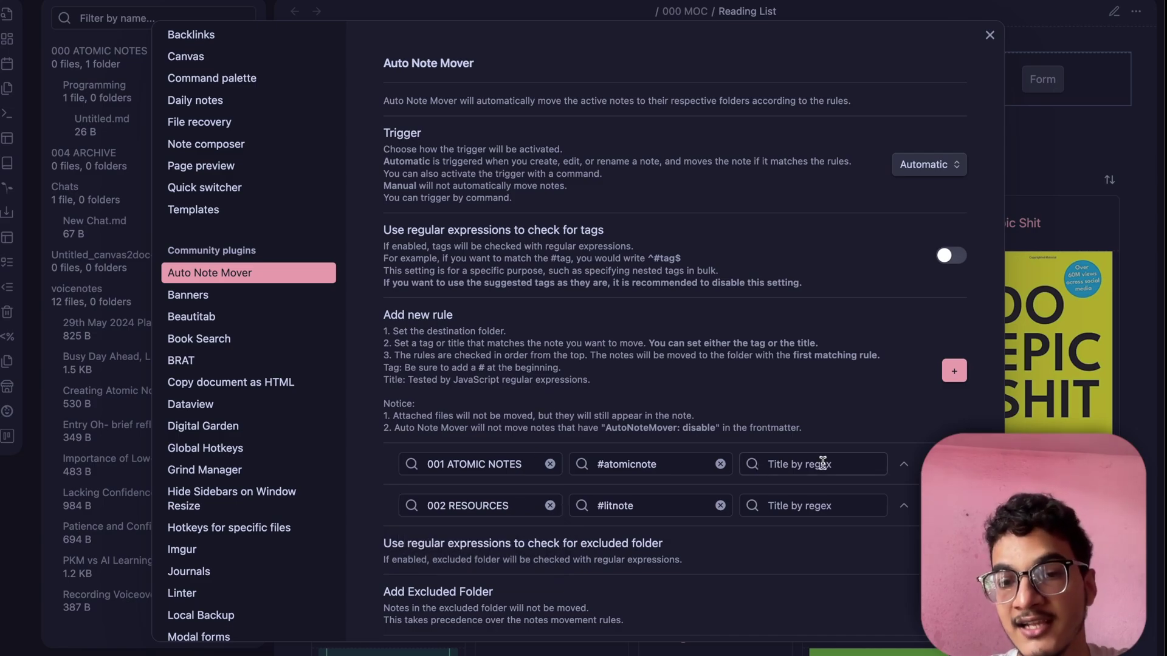
click(691, 463)
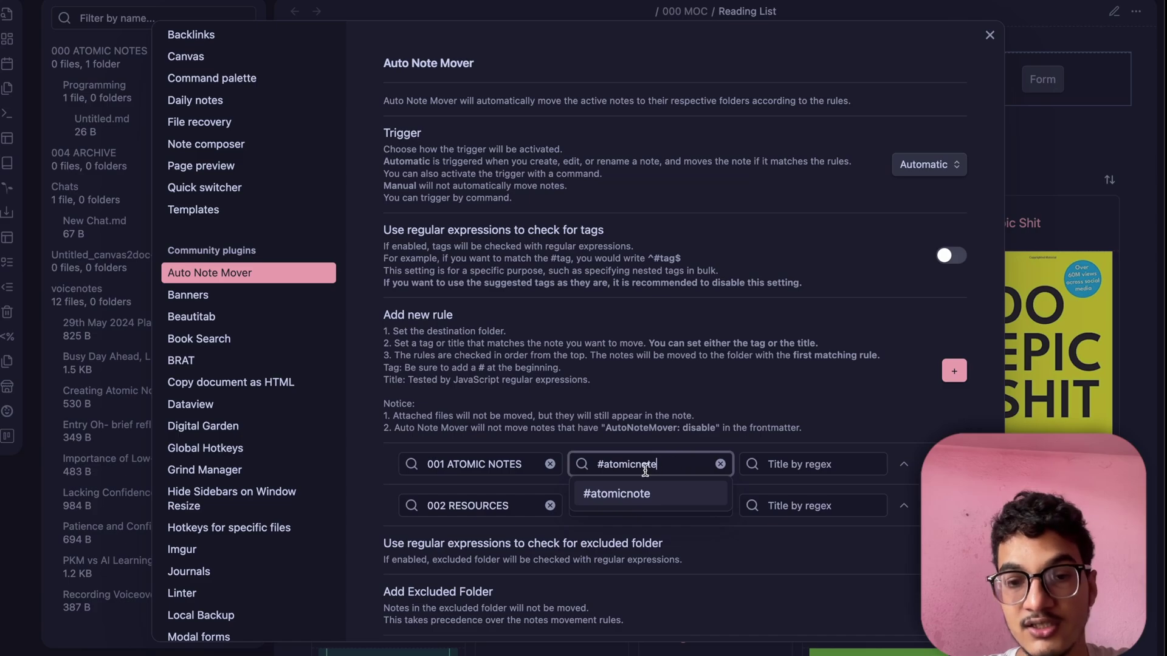
click(644, 501)
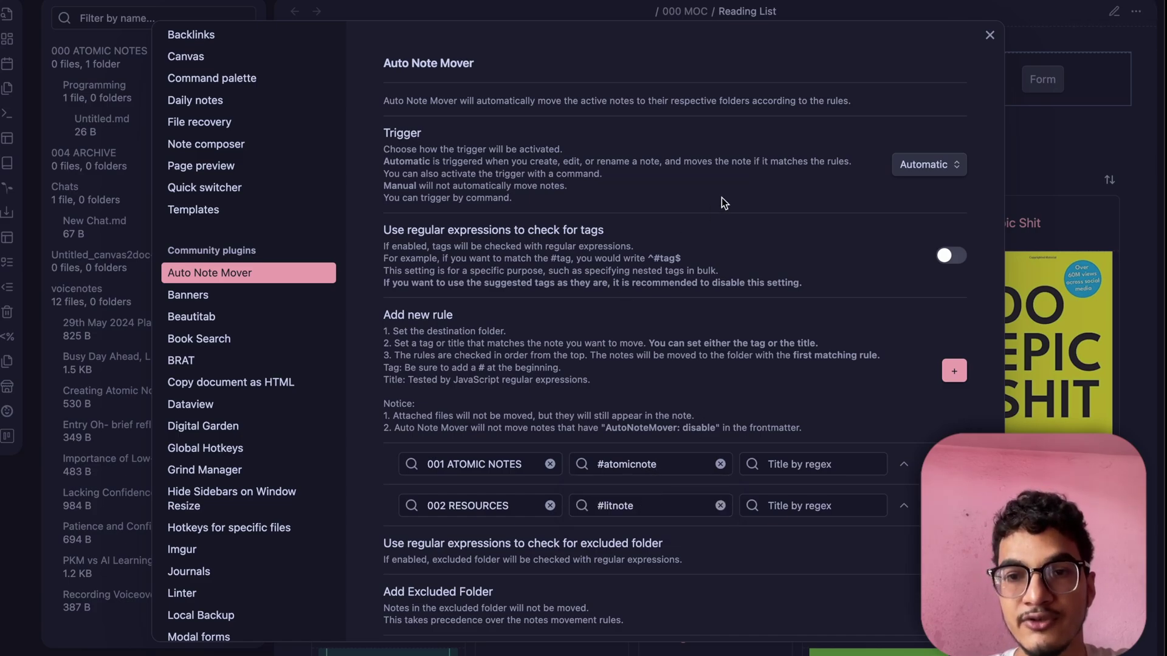
click(929, 166)
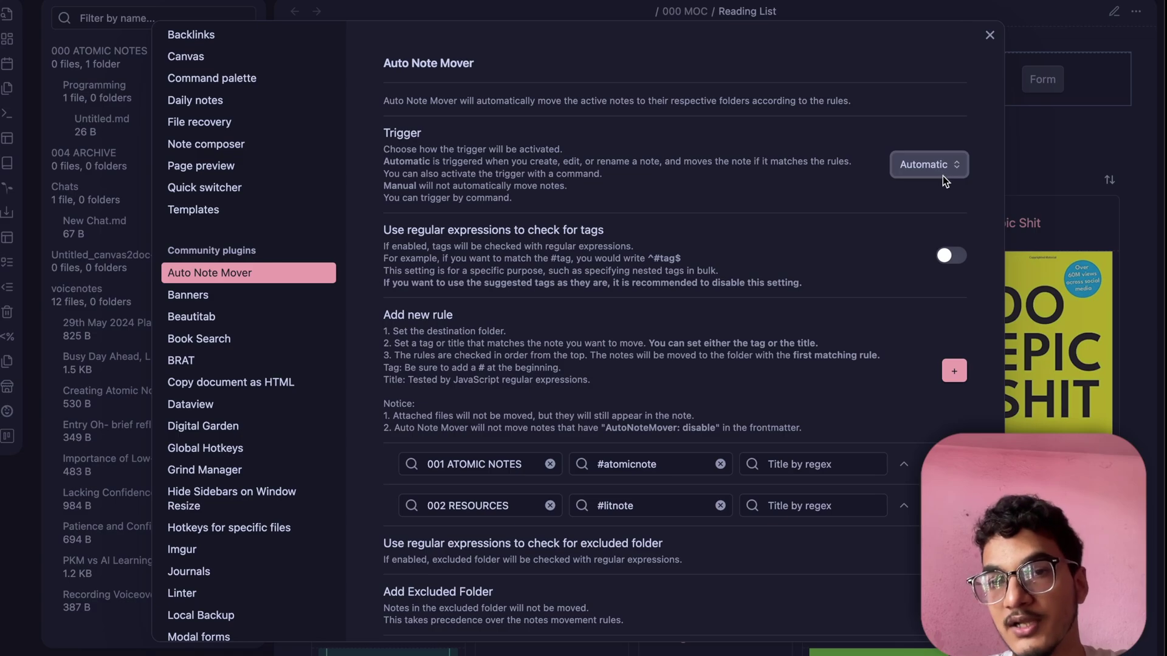
click(991, 35)
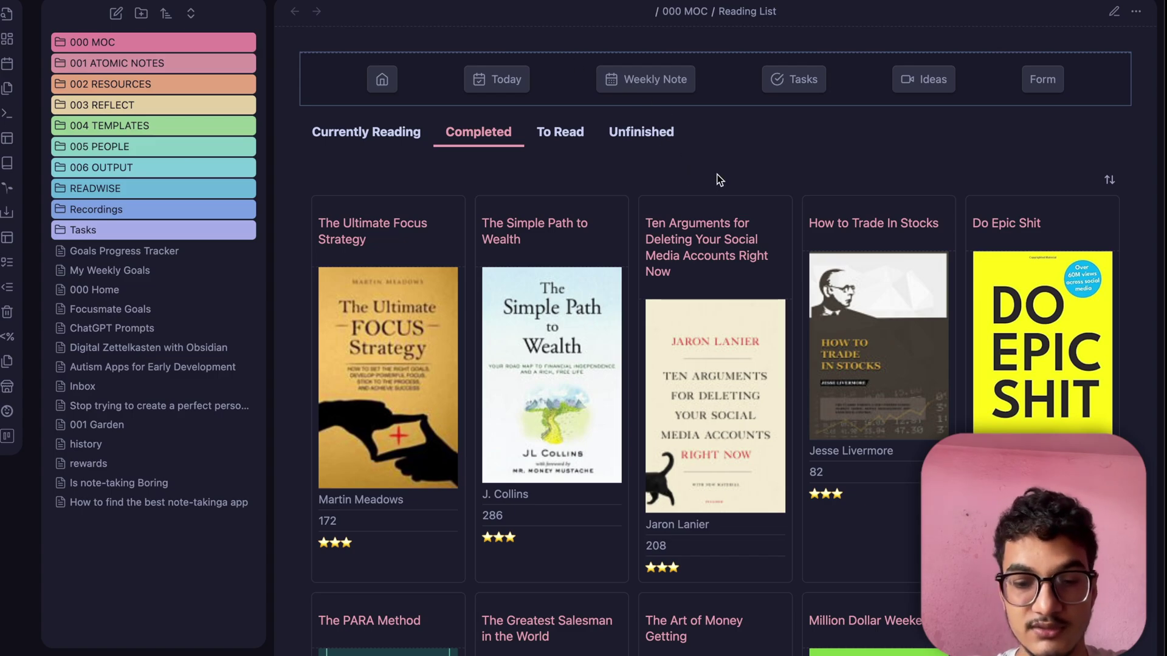
Create a note titled "New nOte" and write the tag #litenote in it
key(ctrl+t)
key(ctrl+n)
text(New nOte)
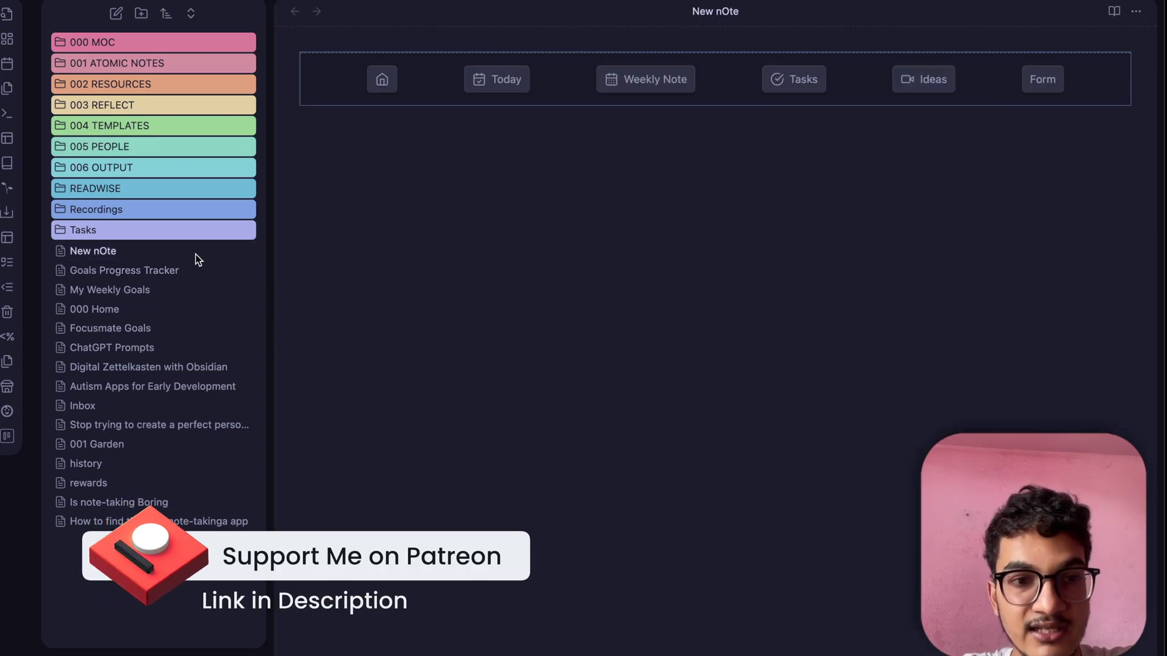
text(#litenote)
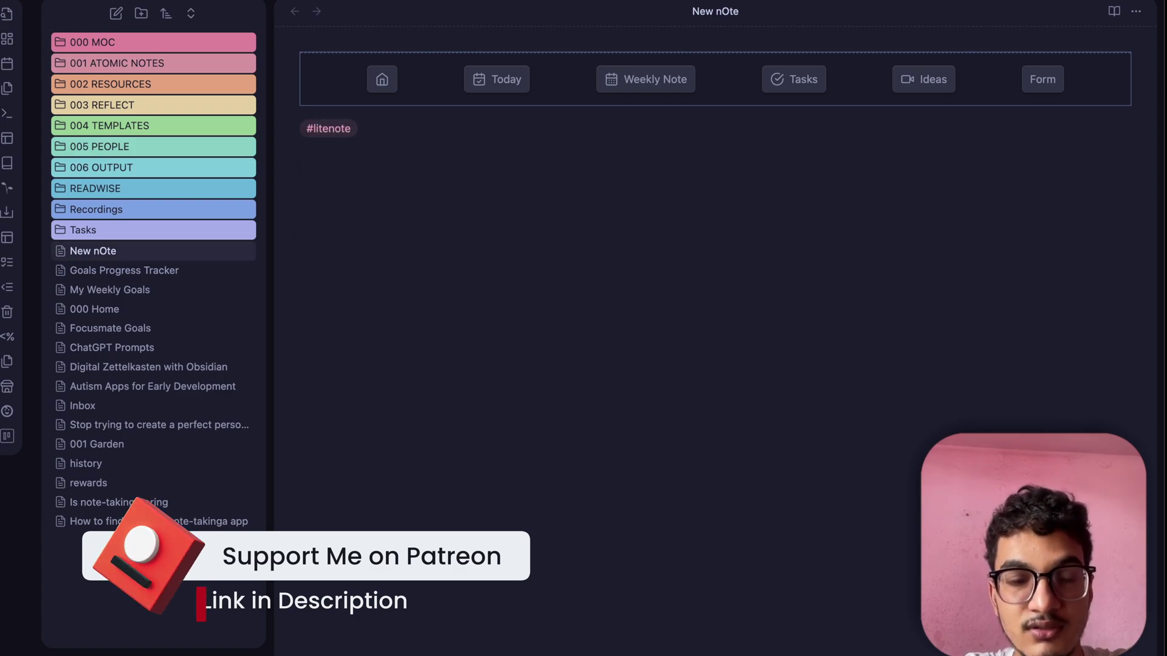
key(Return)
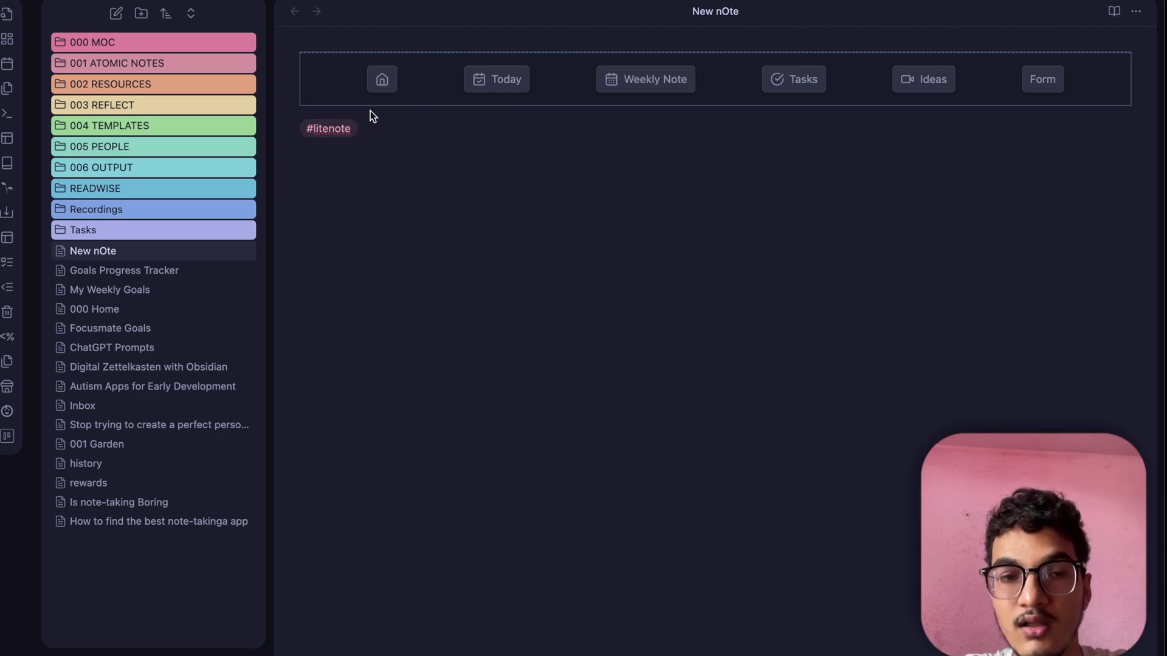
Correct the note's tag to #litnote and expand the 002 RESOURCES folder to locate the note
key(BackSpace)
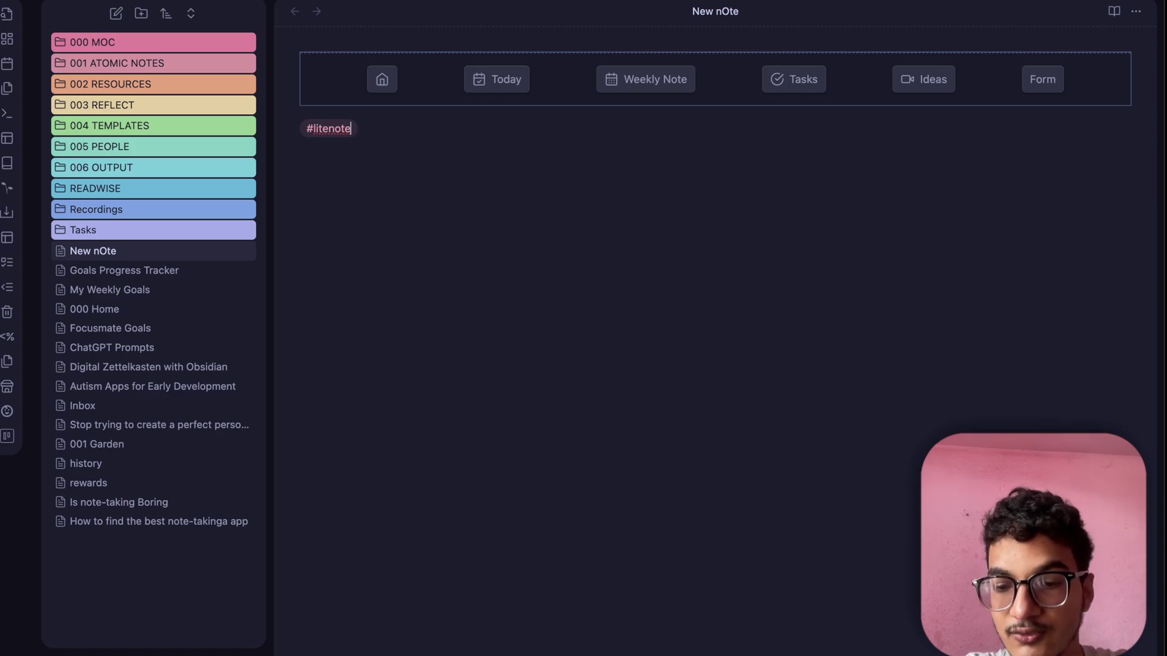
key(BackSpace)
key(BackSpace)
key(BackSpace)
key(BackSpace)
key(BackSpace)
key(BackSpace)
key(BackSpace)
text(itnote)
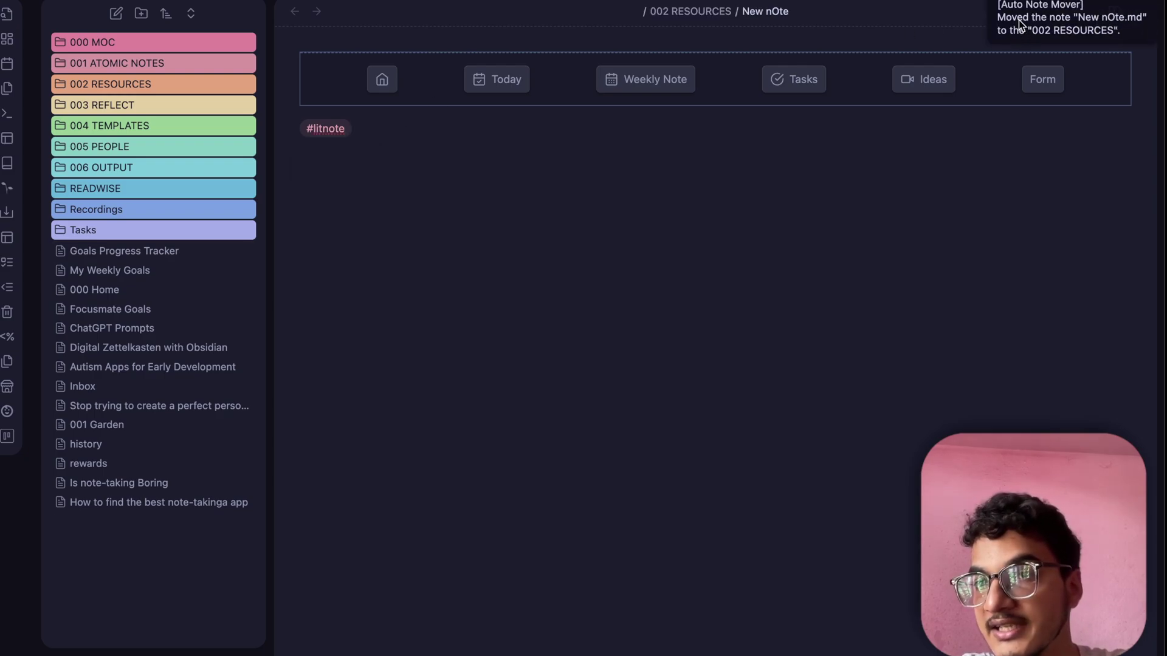
click(1103, 27)
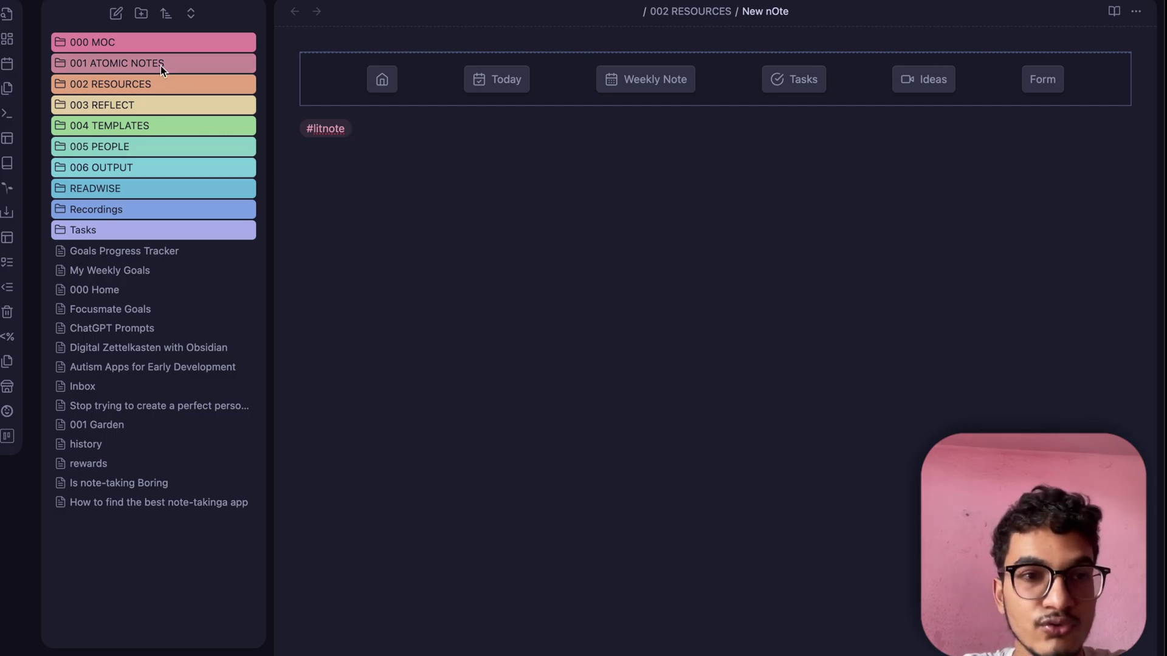
click(156, 83)
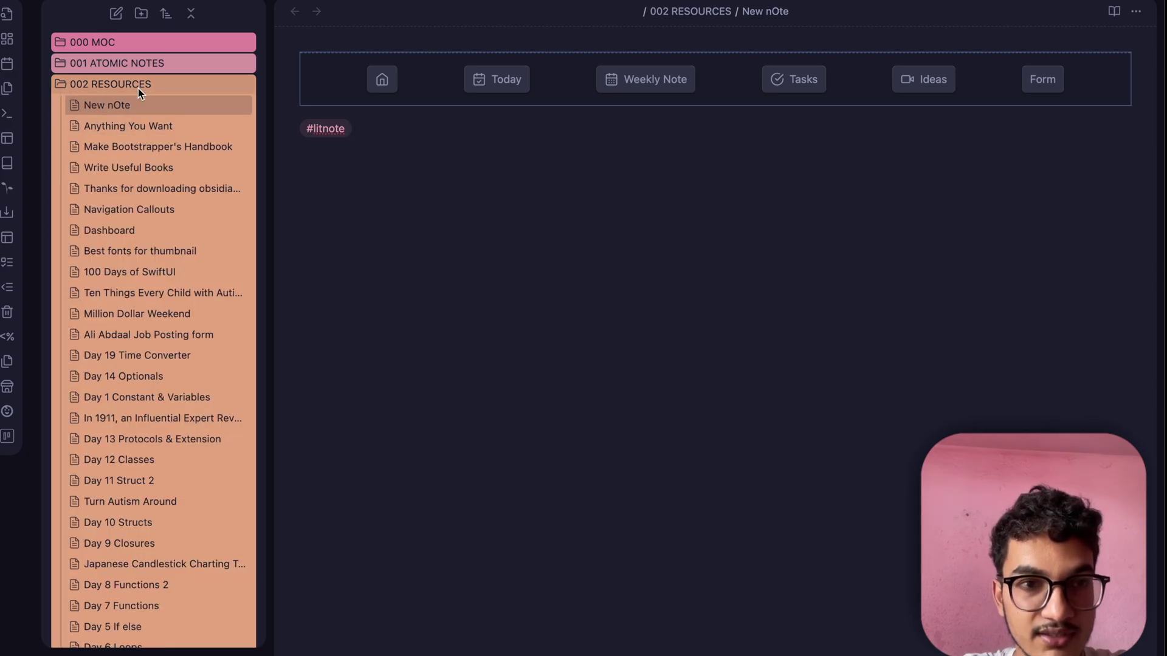
Replace the #litnote tag in the note with #atomicnote, picking the suggested tag
click(424, 186)
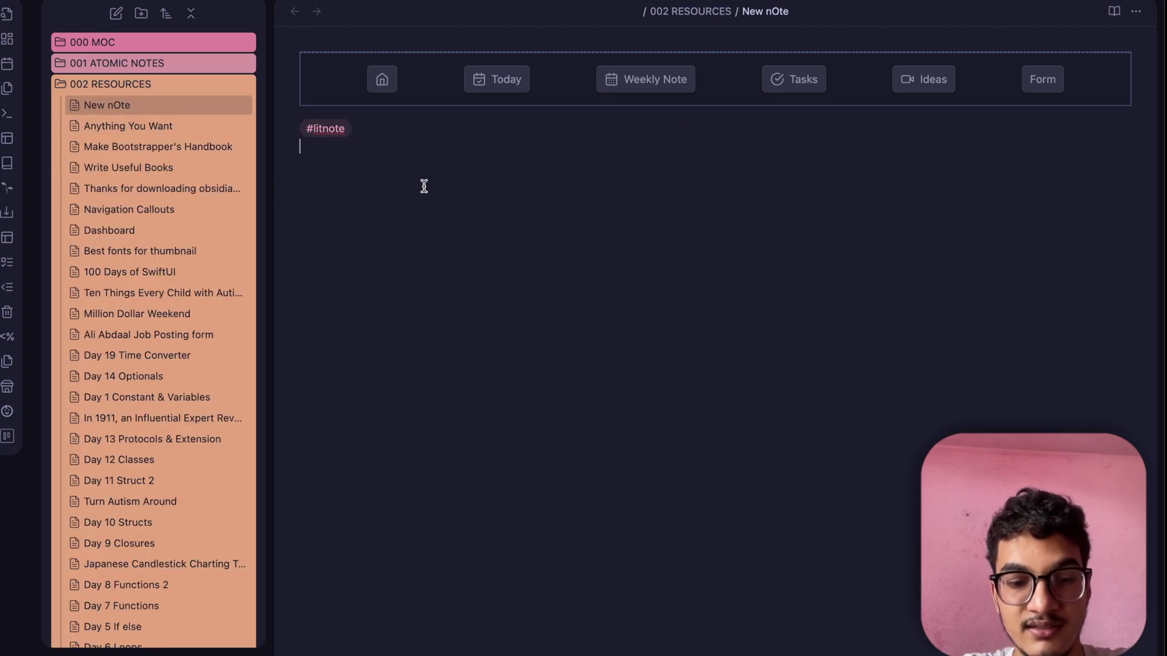
key(BackSpace)
key(BackSpace)
key(BackSpace)
key(BackSpace)
key(BackSpace)
key(BackSpace)
key(BackSpace)
key(BackSpace)
key(BackSpace)
text(#atomi)
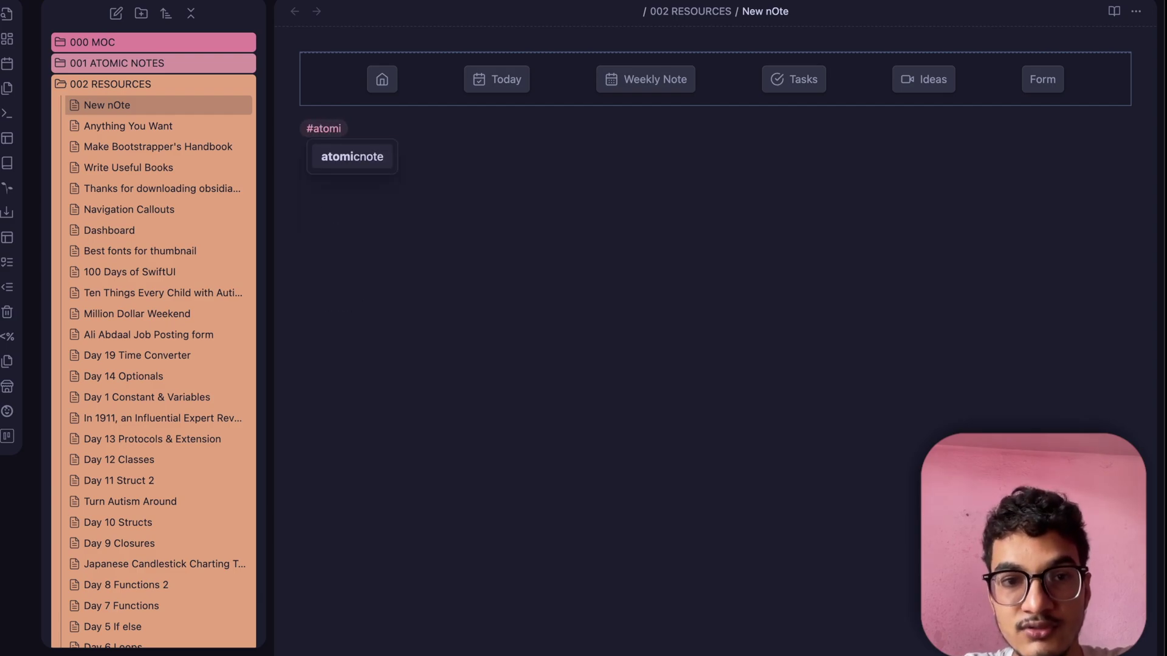
click(362, 159)
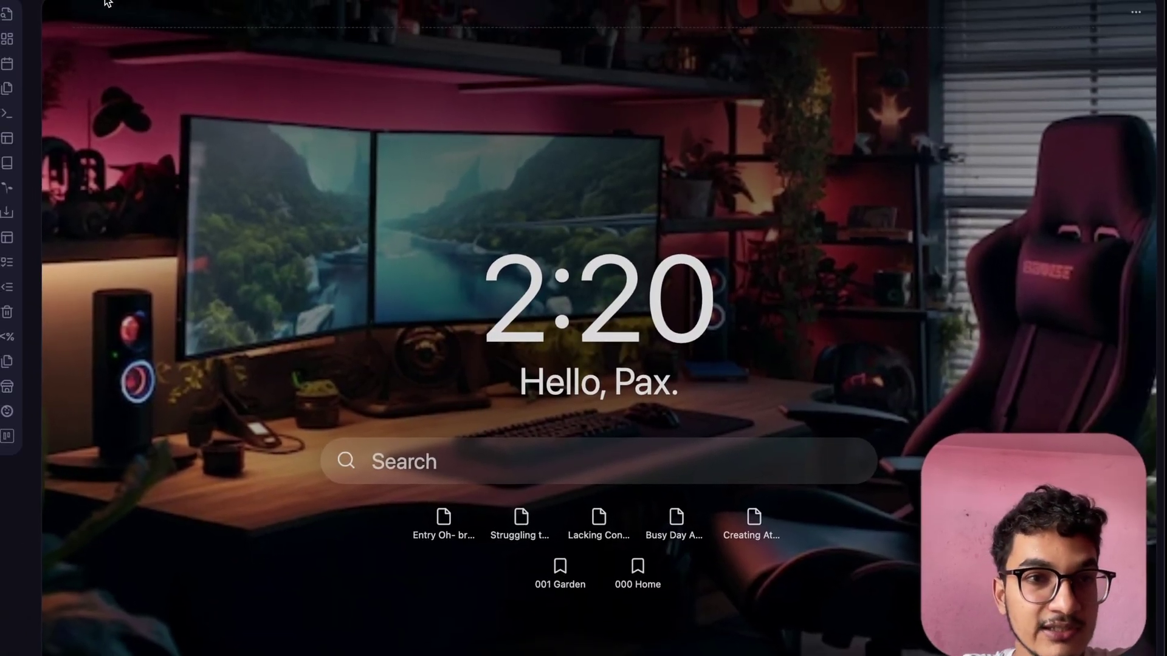
Hide the file explorer and open the Make Bootstrapper's Handbook note from 002 RESOURCES with the quick switcher
click(107, 2)
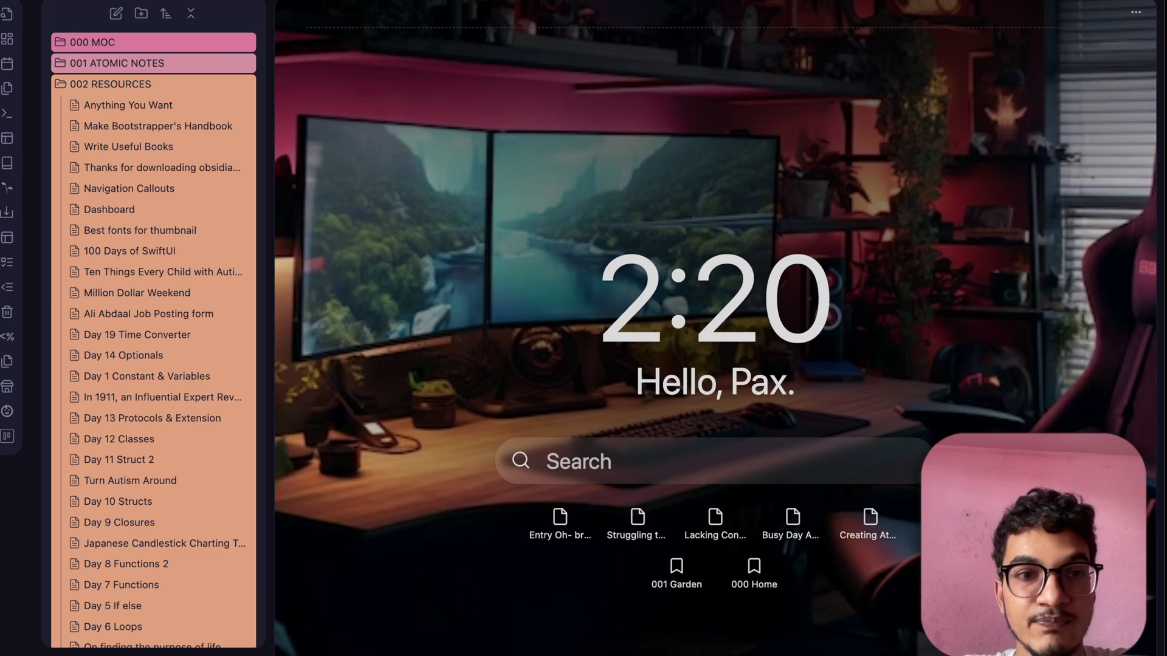
click(298, 3)
key(super+o)
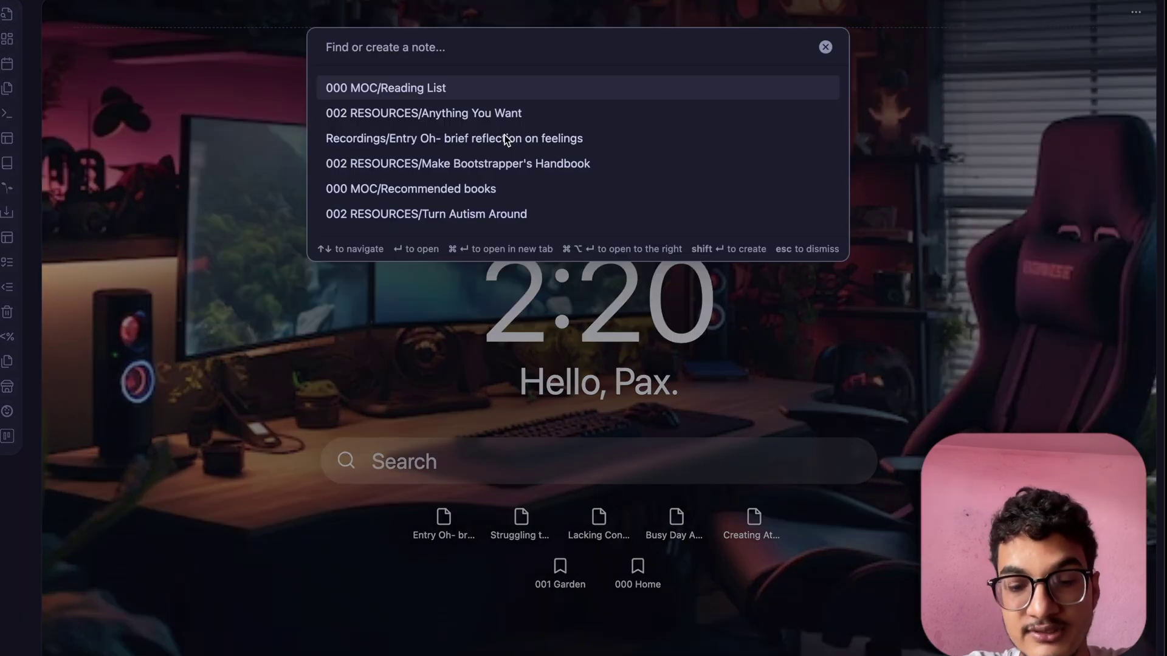
text(any)
key(BackSpace)
key(BackSpace)
key(BackSpace)
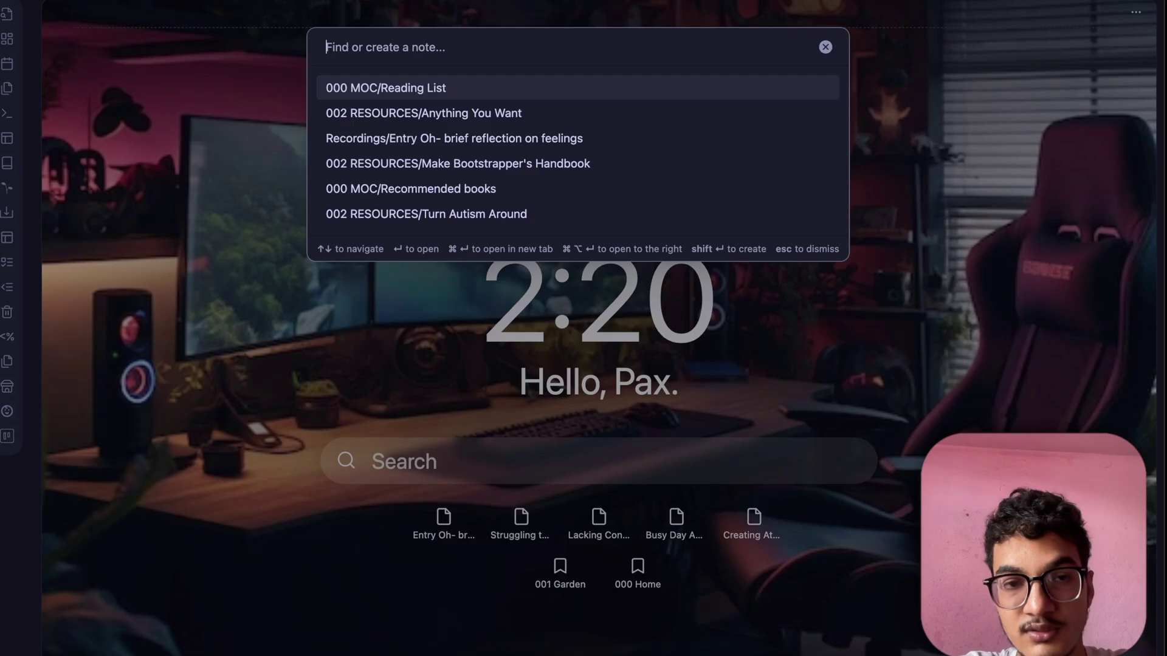
key(Up)
key(Up)
key(Return)
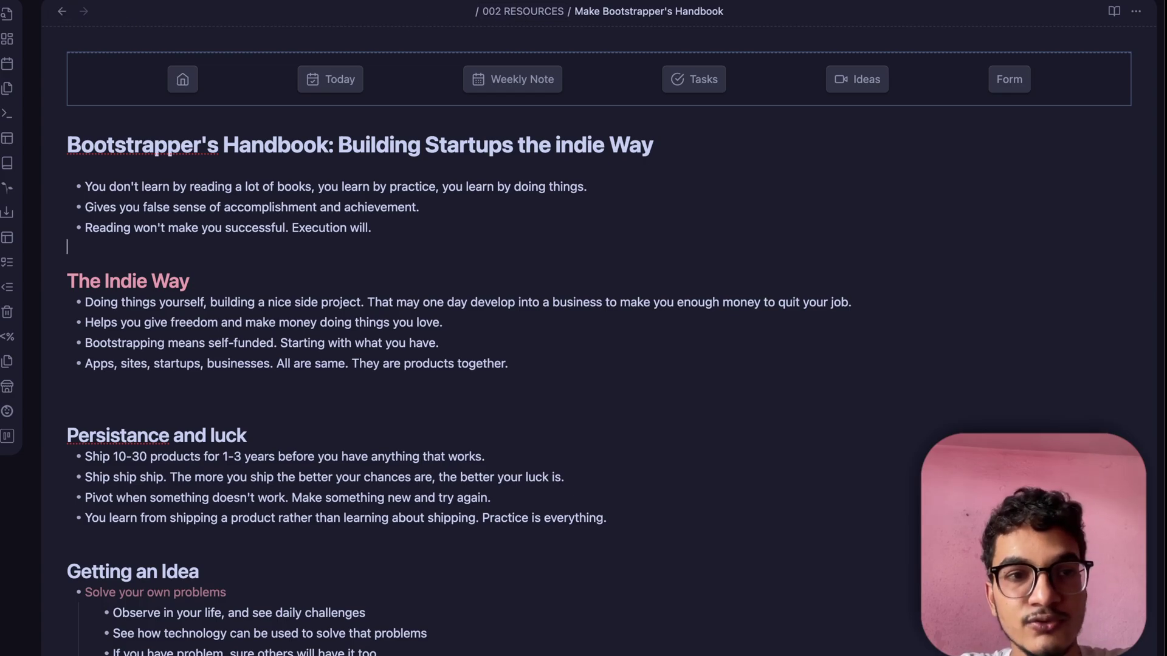
Browse the 002 RESOURCES files and the vault root's folders from the note's path, previewing notes, and close the list
key(super+backslash)
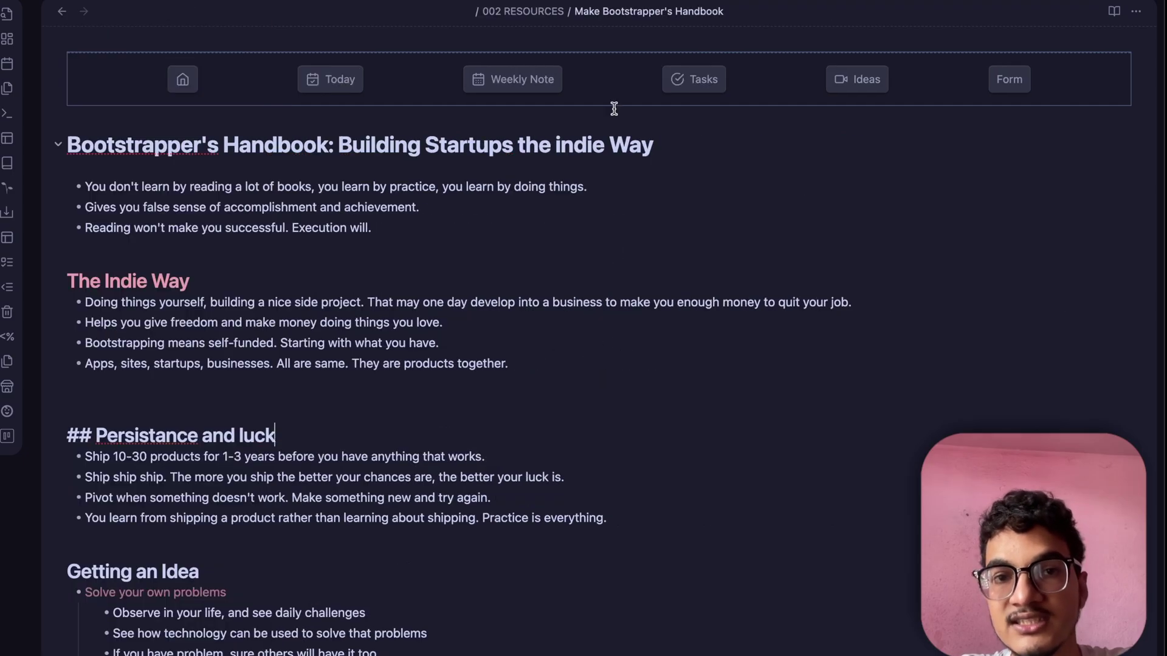
click(545, 17)
scroll(621, 312, up, 20)
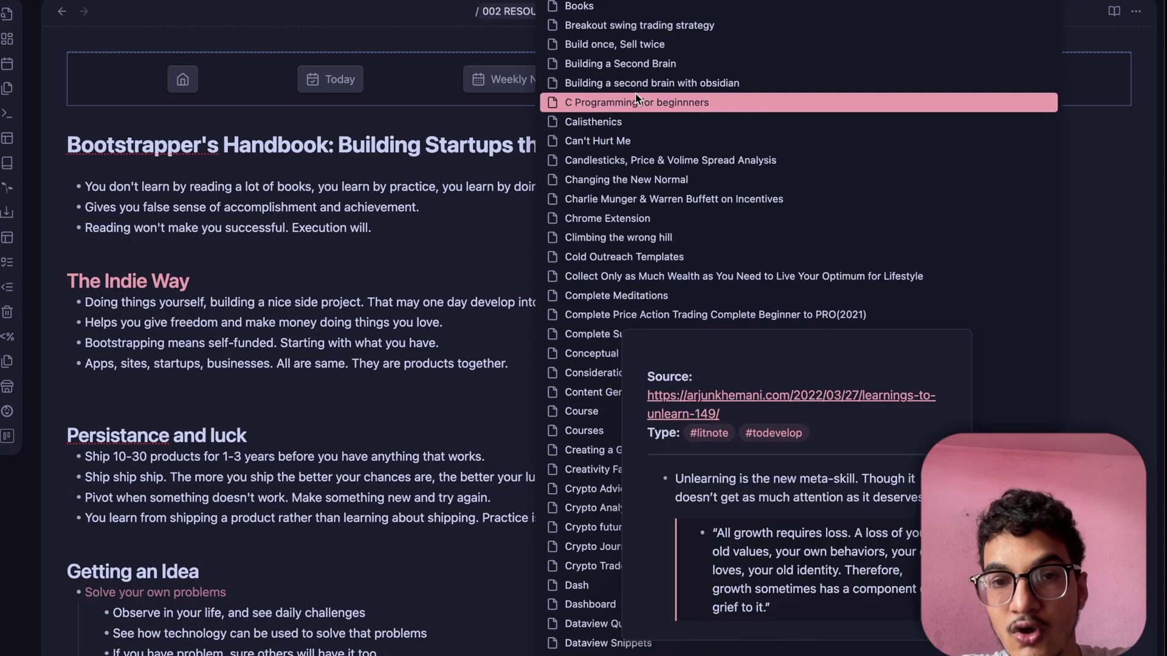
scroll(575, 31, down, 3)
scroll(575, 32, up, 3)
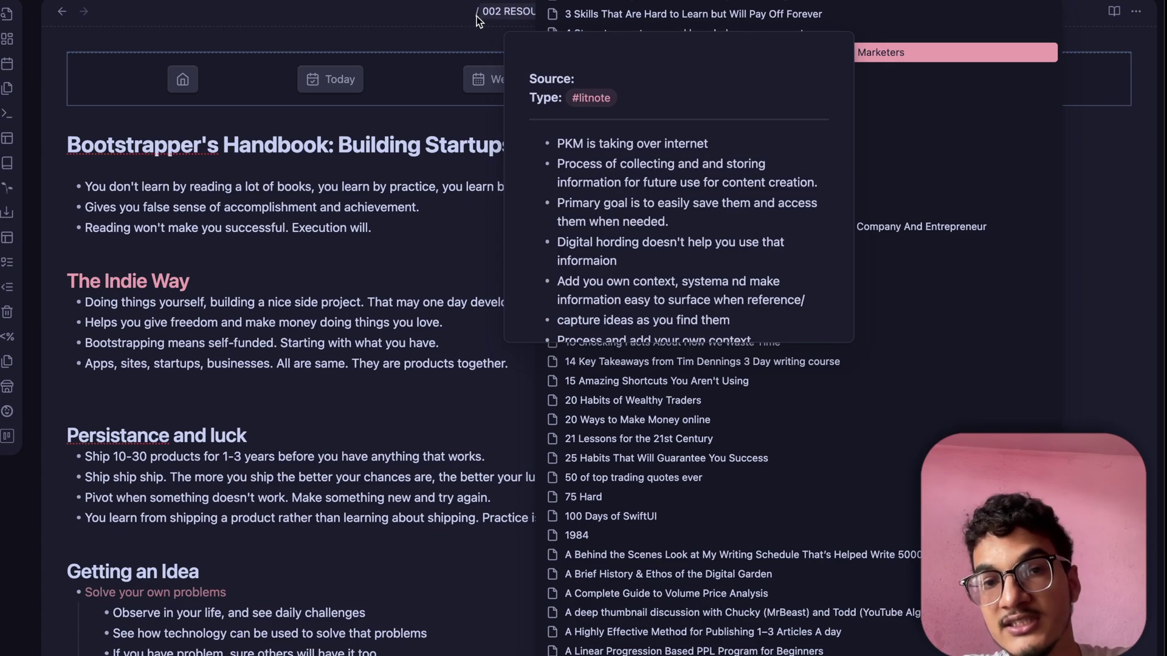
click(478, 14)
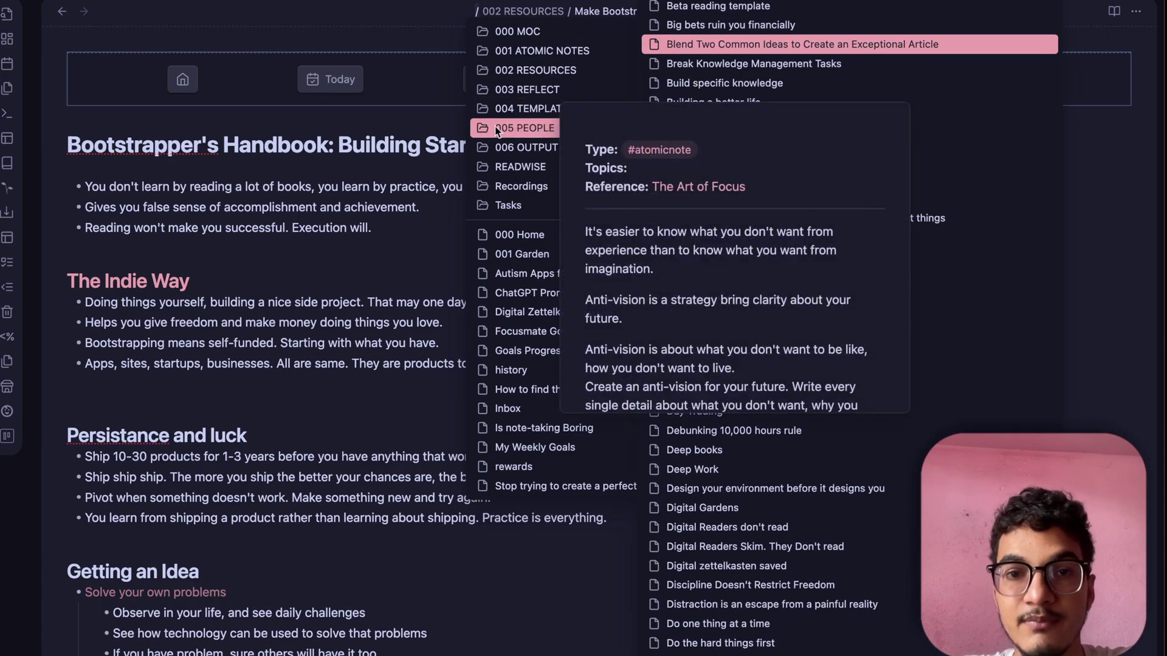
click(402, 168)
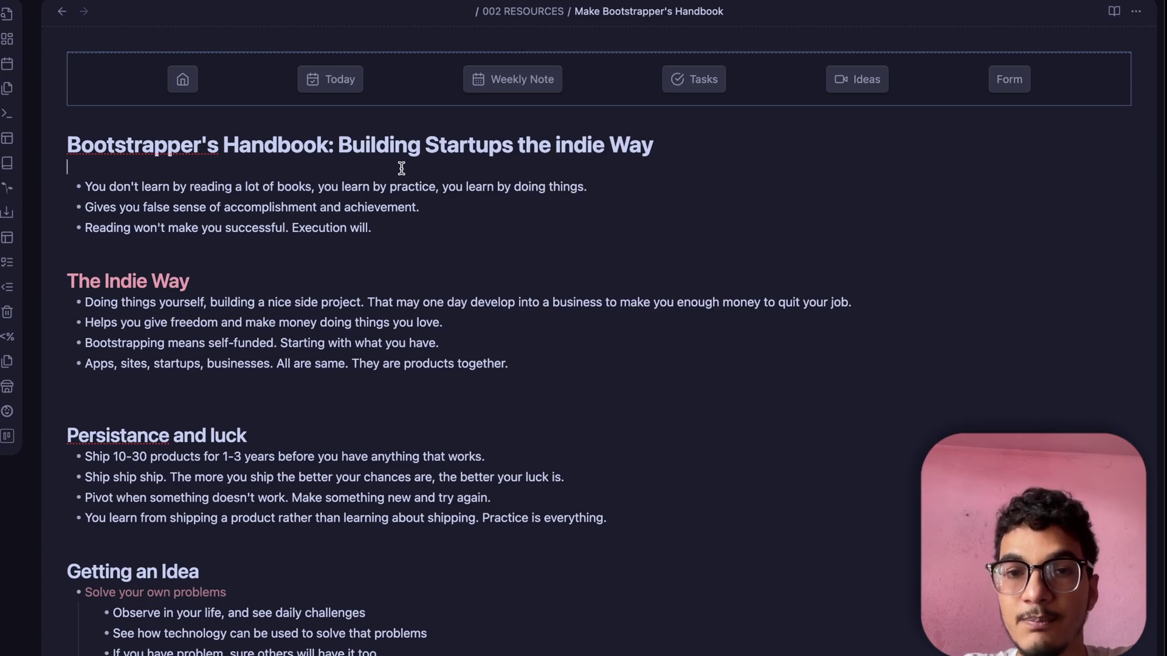
Browse the 004 TEMPLATES folder from the vault root in the note's path, preview Goal Template, and close the list
click(524, 12)
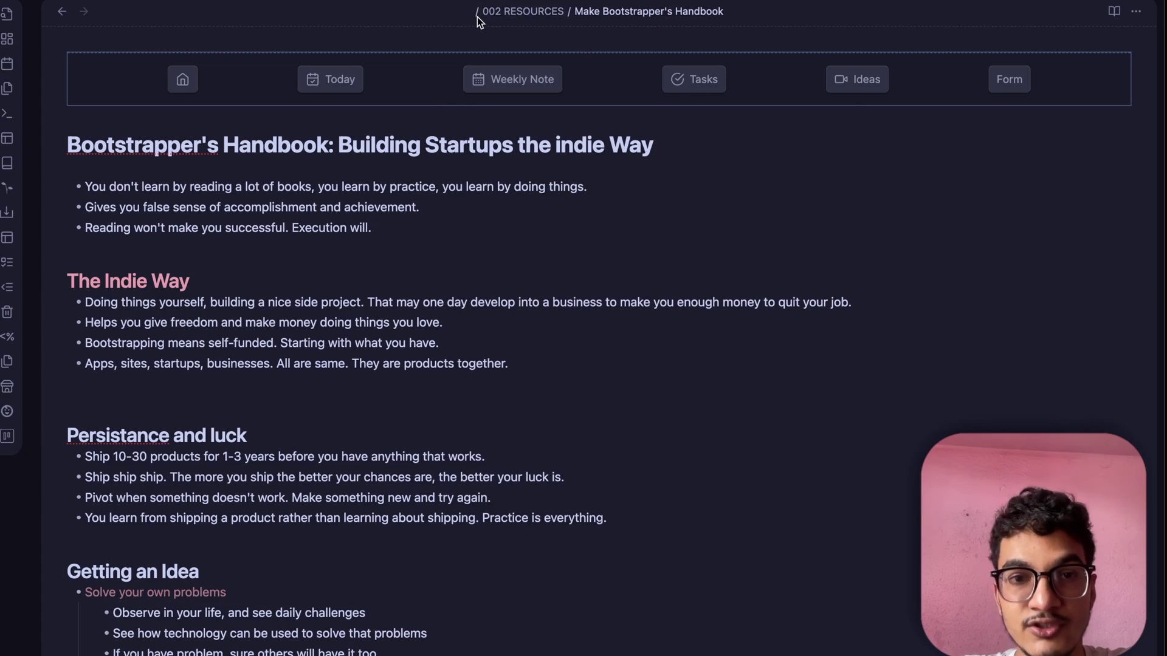
click(476, 17)
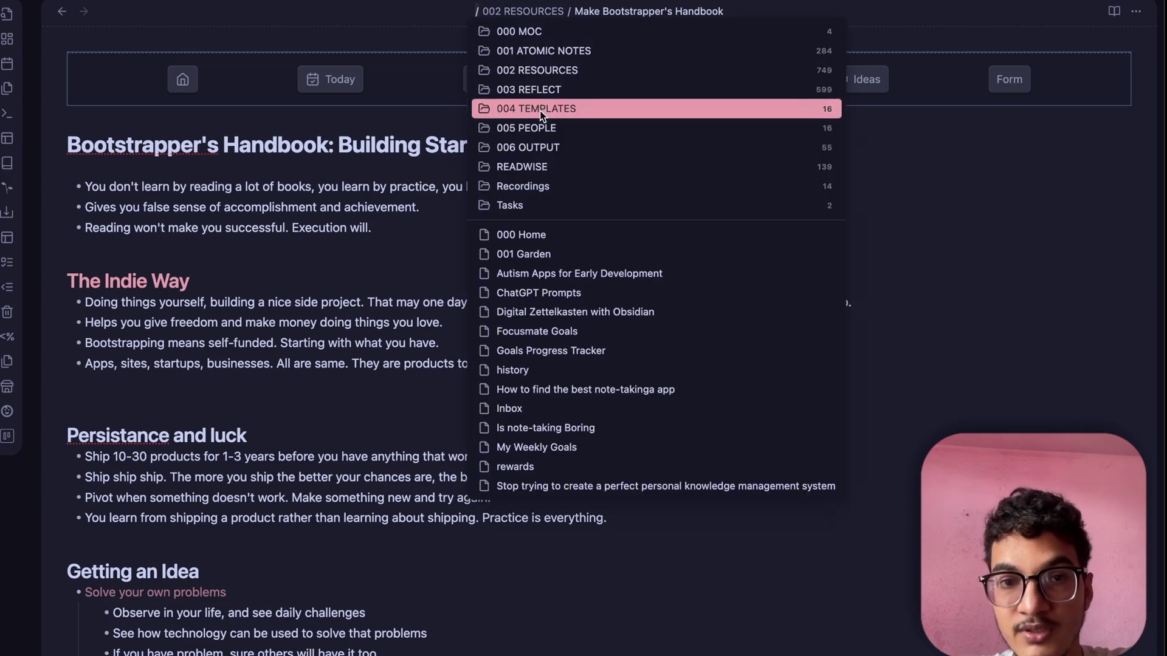
mouse_move(541, 114)
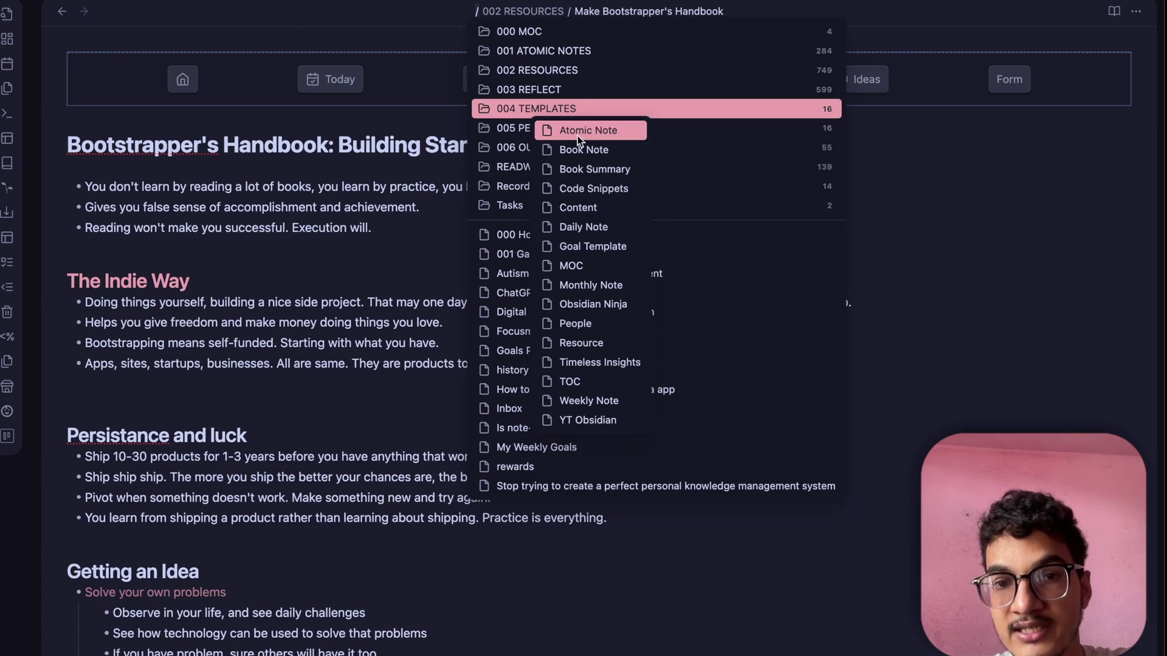
mouse_move(577, 138)
mouse_move(566, 210)
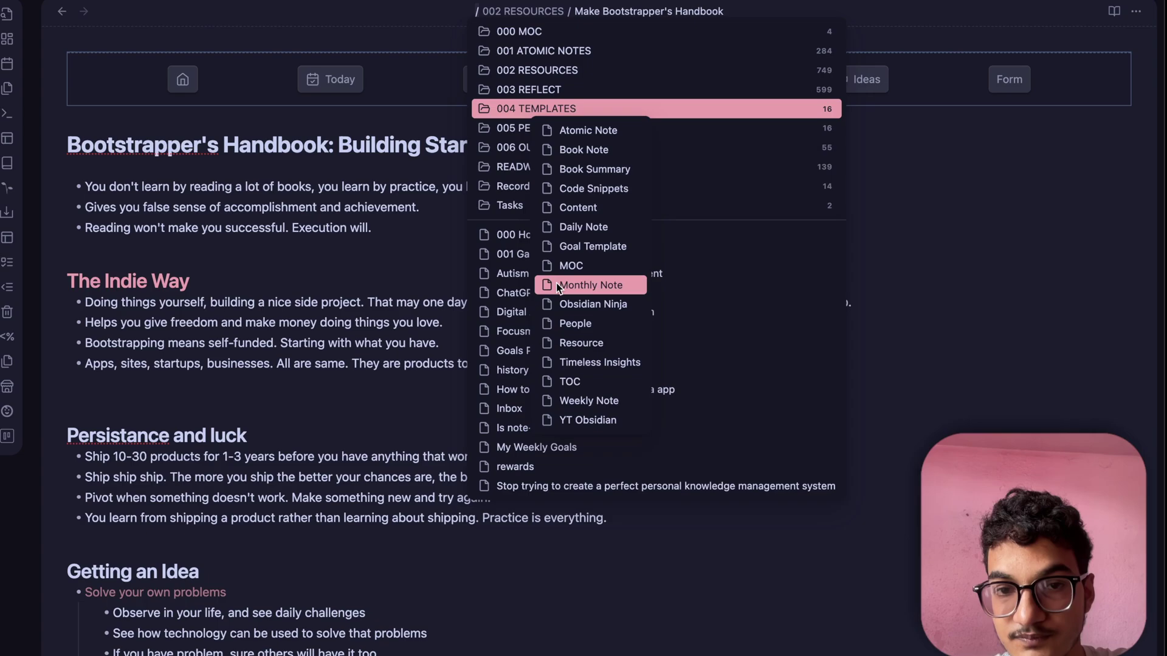
mouse_move(557, 286)
mouse_move(568, 246)
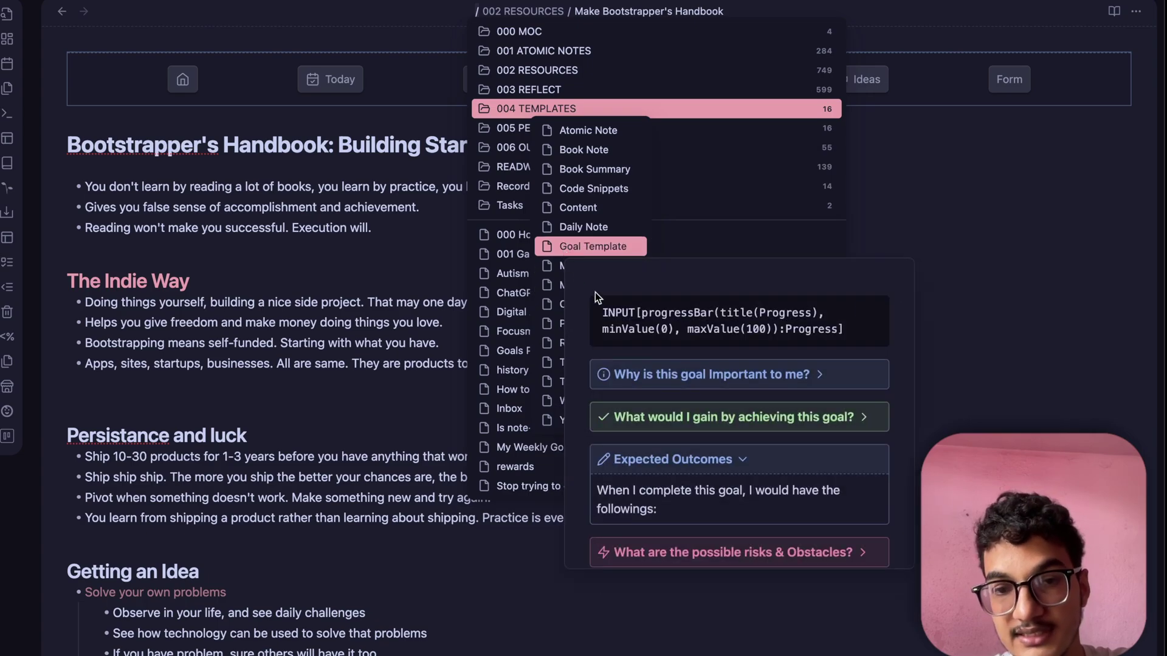
key(Escape)
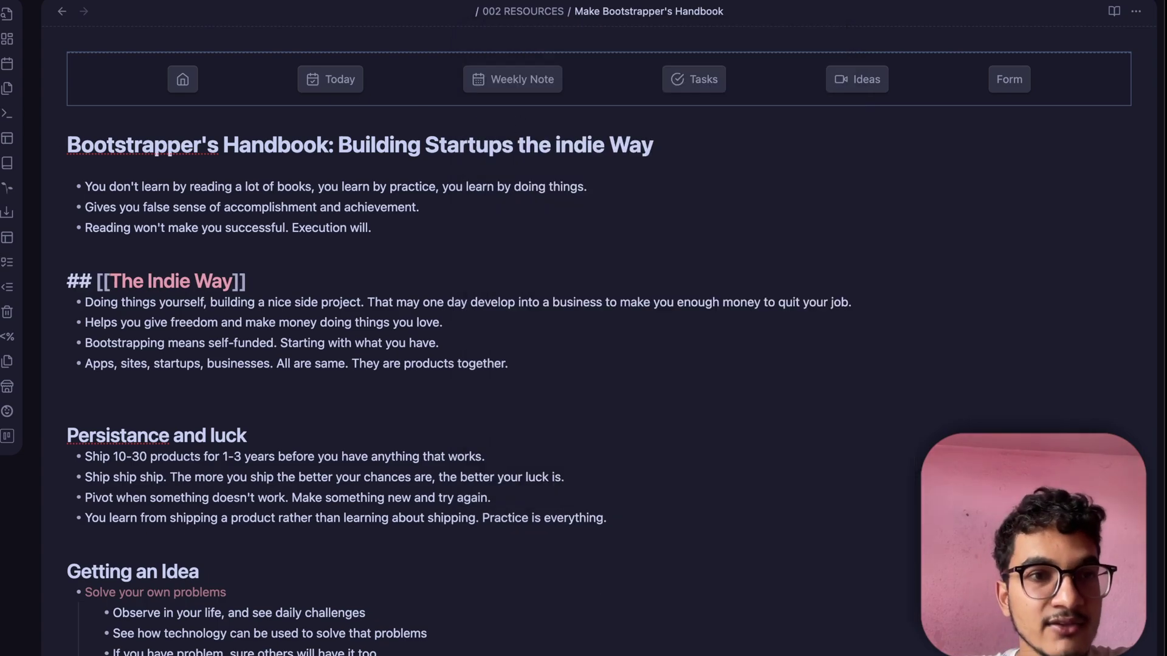
Show and hide the file explorer, and list the 002 RESOURCES files from the note's path instead
key(ctrl+shift+e)
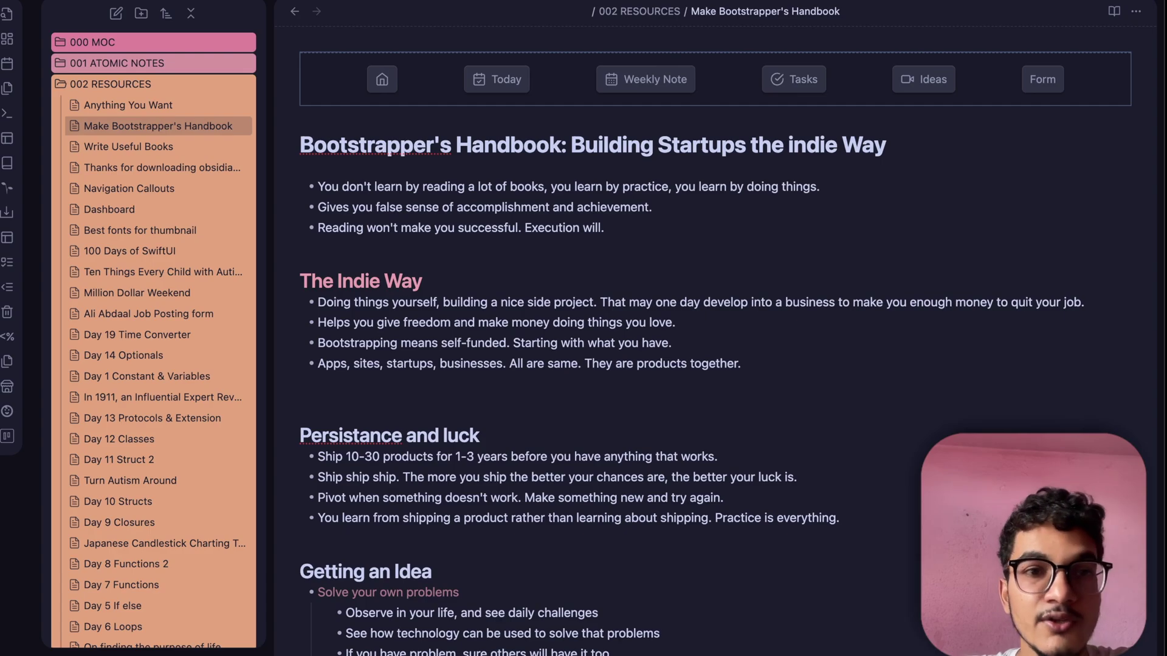
key(ctrl+shift+e)
click(542, 20)
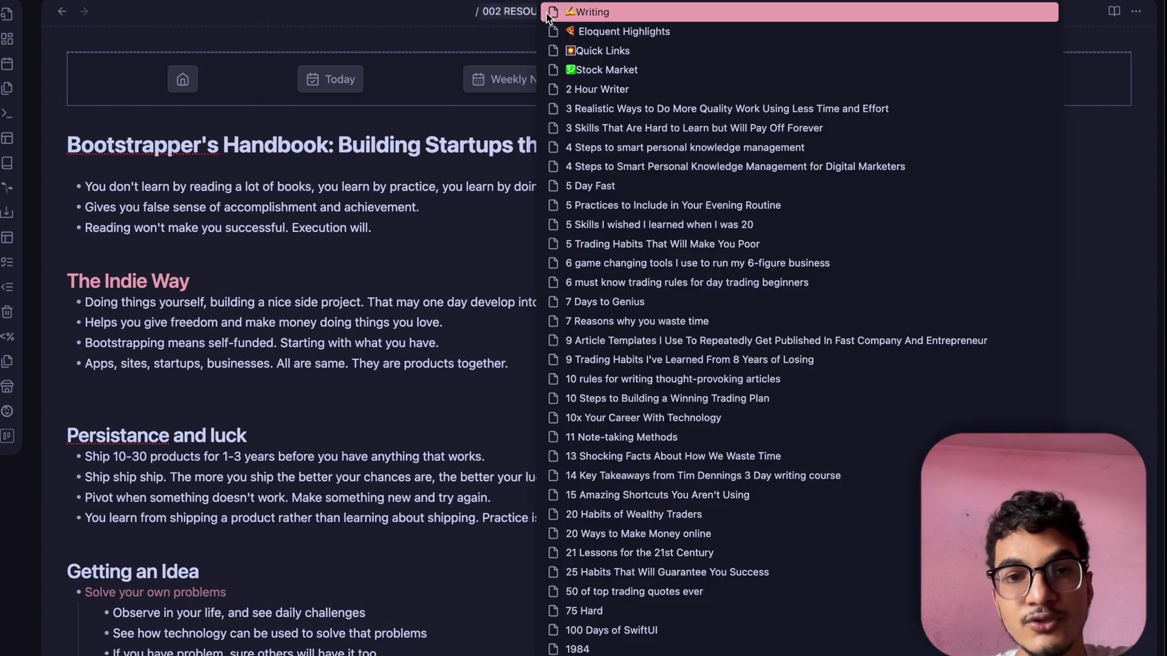
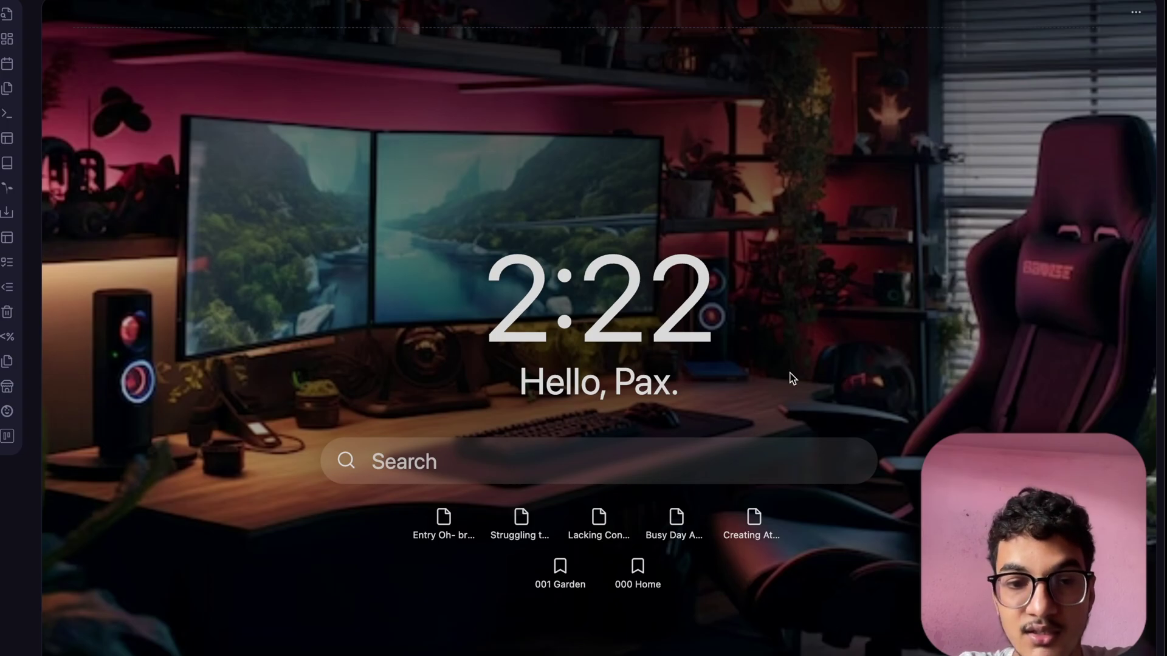
Try the new tab page's inline note search, dismiss it, and open the Beautitab plugin settings
click(490, 460)
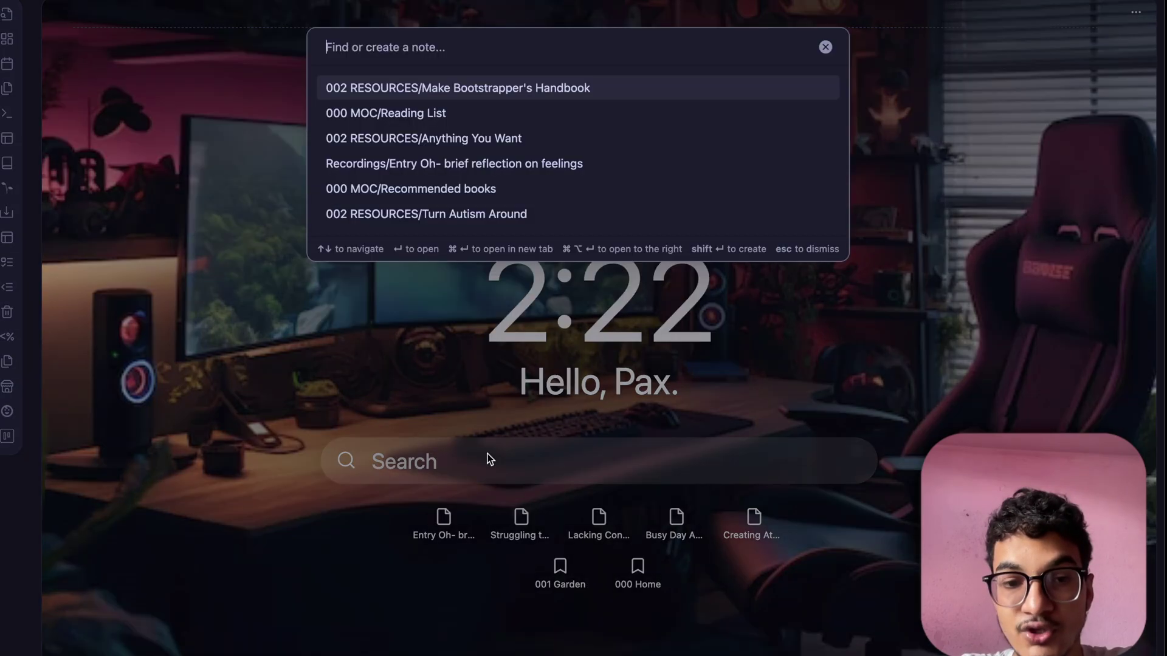
key(Escape)
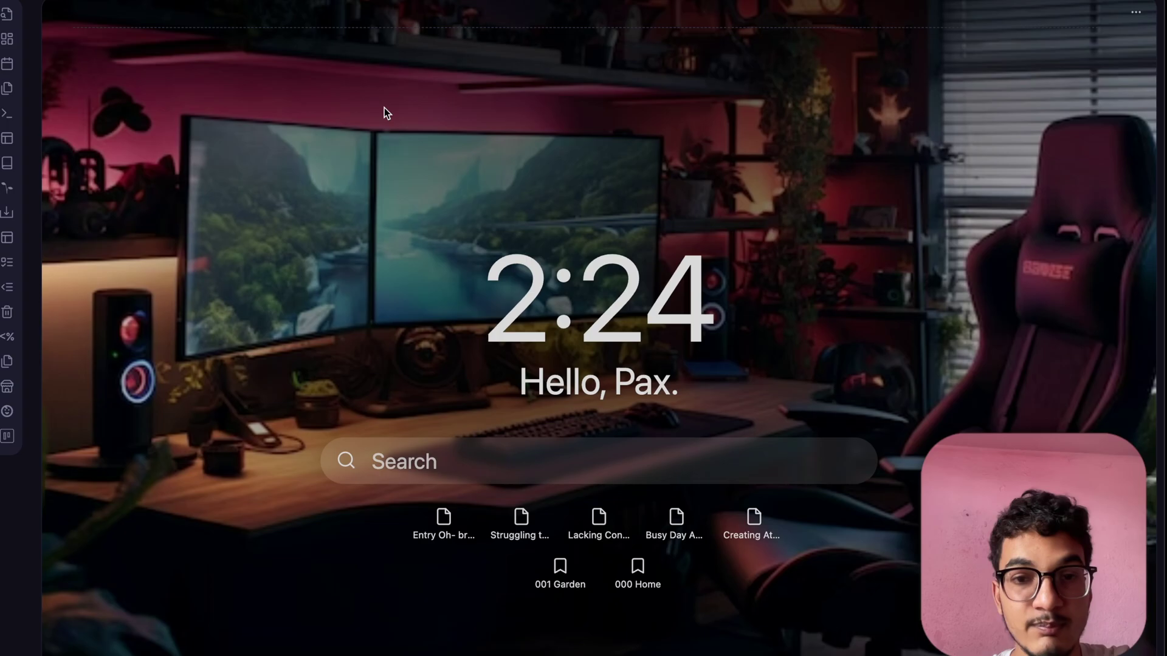
key(super+comma)
scroll(318, 375, down, 5)
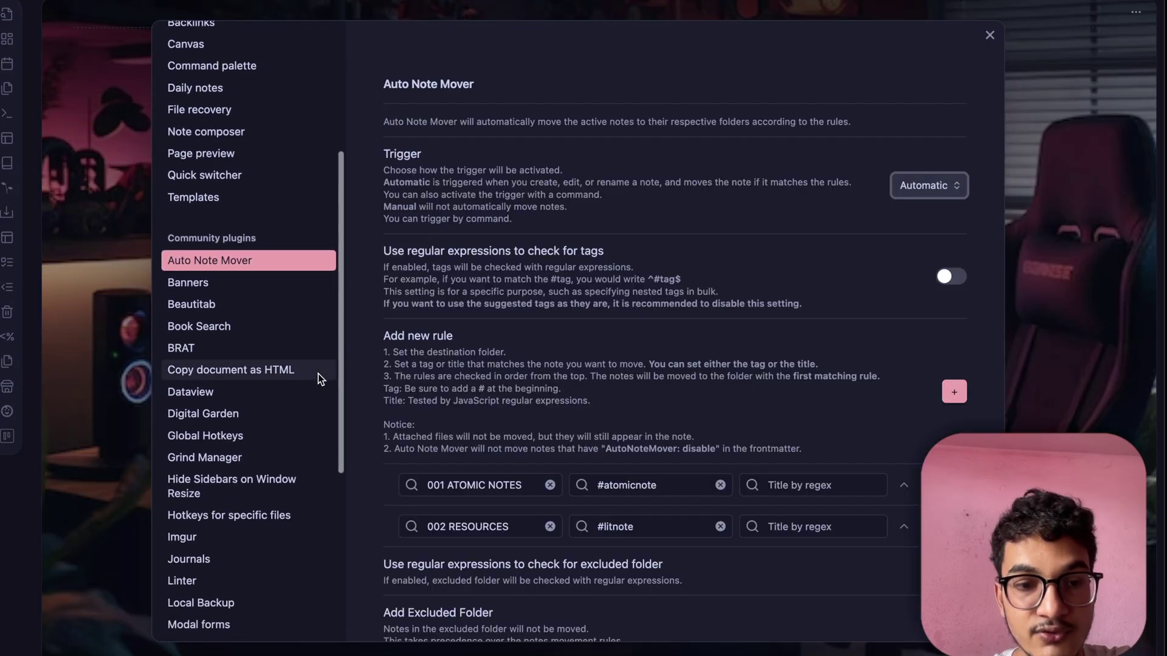
click(247, 305)
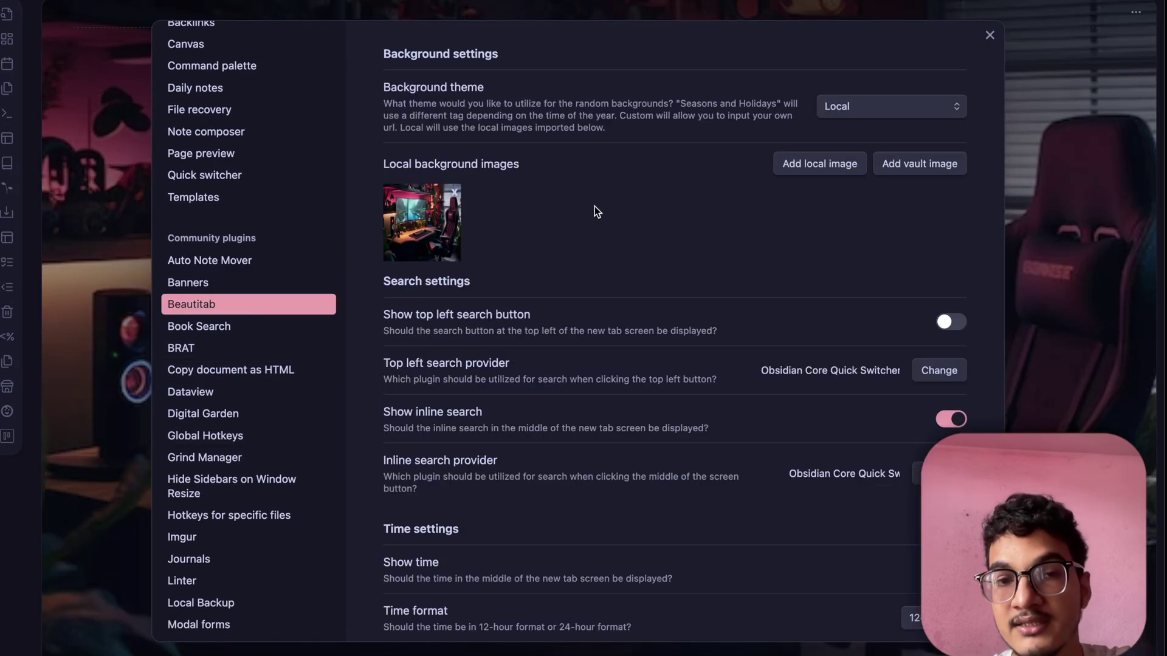
Examine Beautitab's background theme choices and its search, time, greeting, recent file, bookmark and quote settings, keeping the Local theme
scroll(595, 206, down, 7)
scroll(595, 206, up, 6)
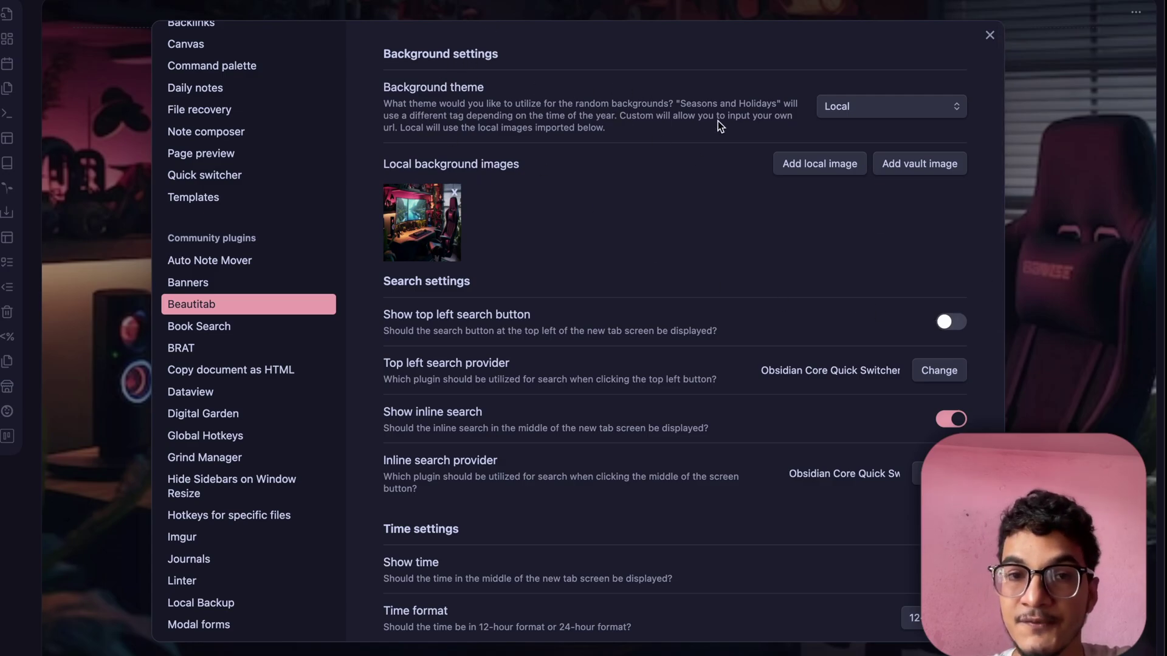
click(880, 106)
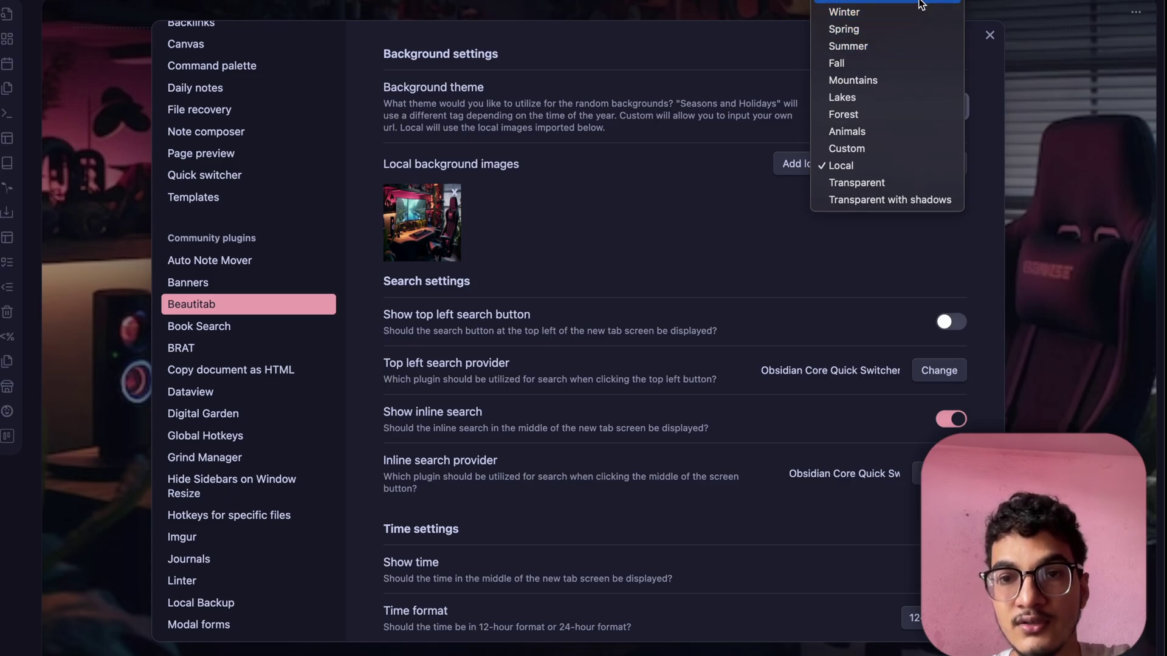
click(654, 102)
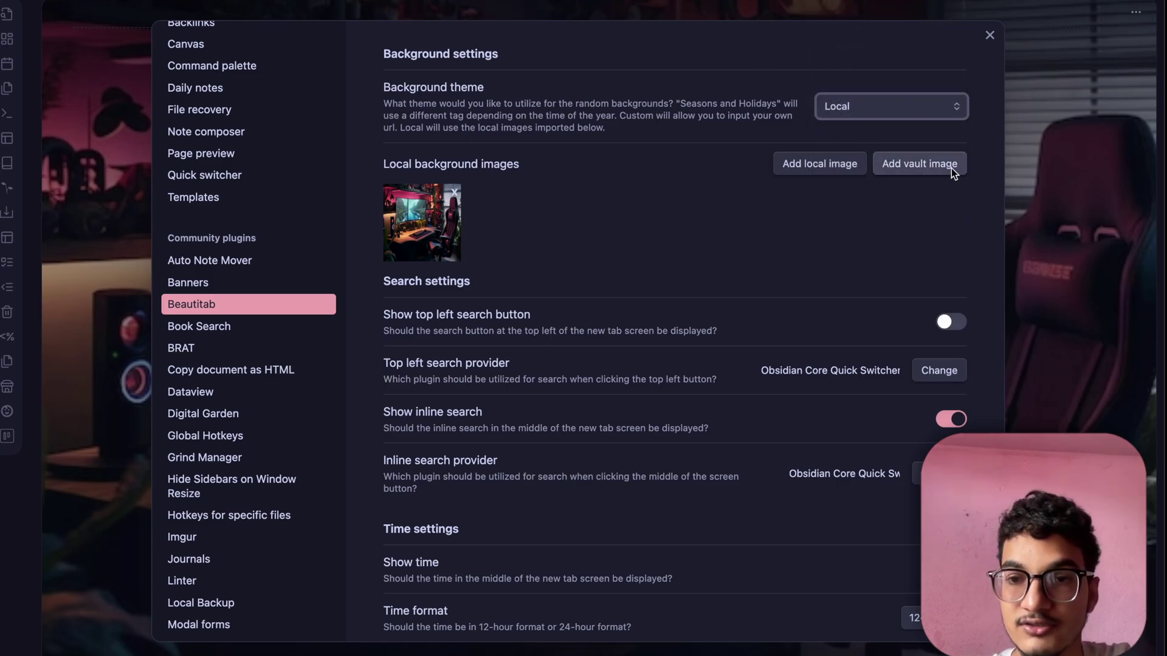
scroll(793, 292, down, 3)
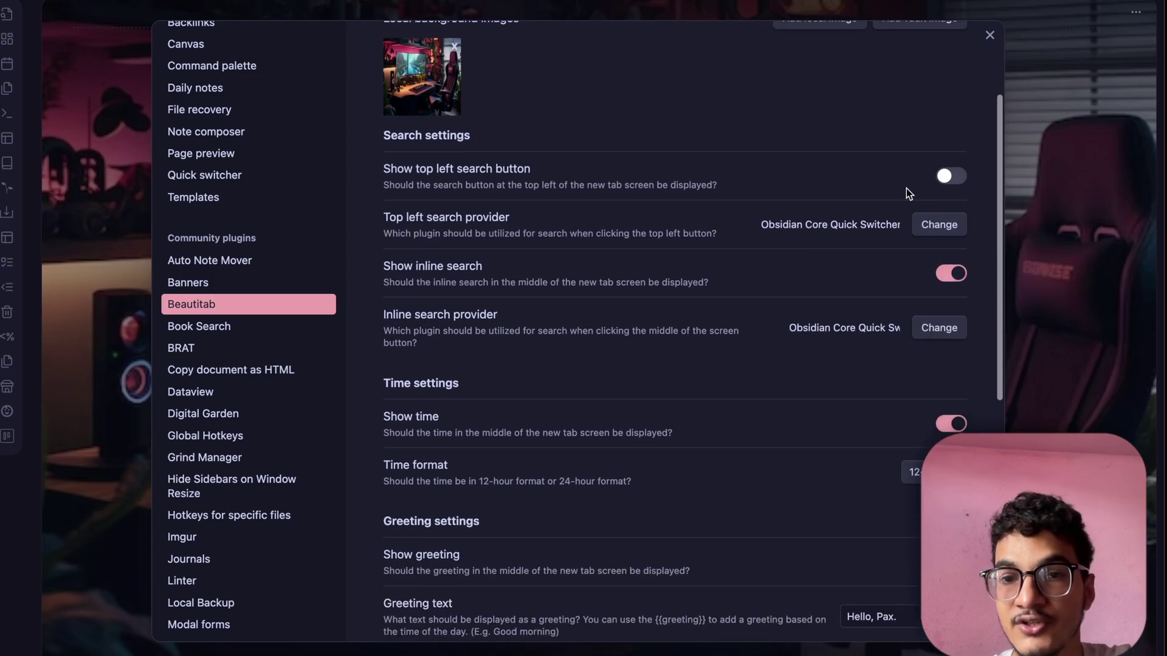
scroll(811, 386, down, 6)
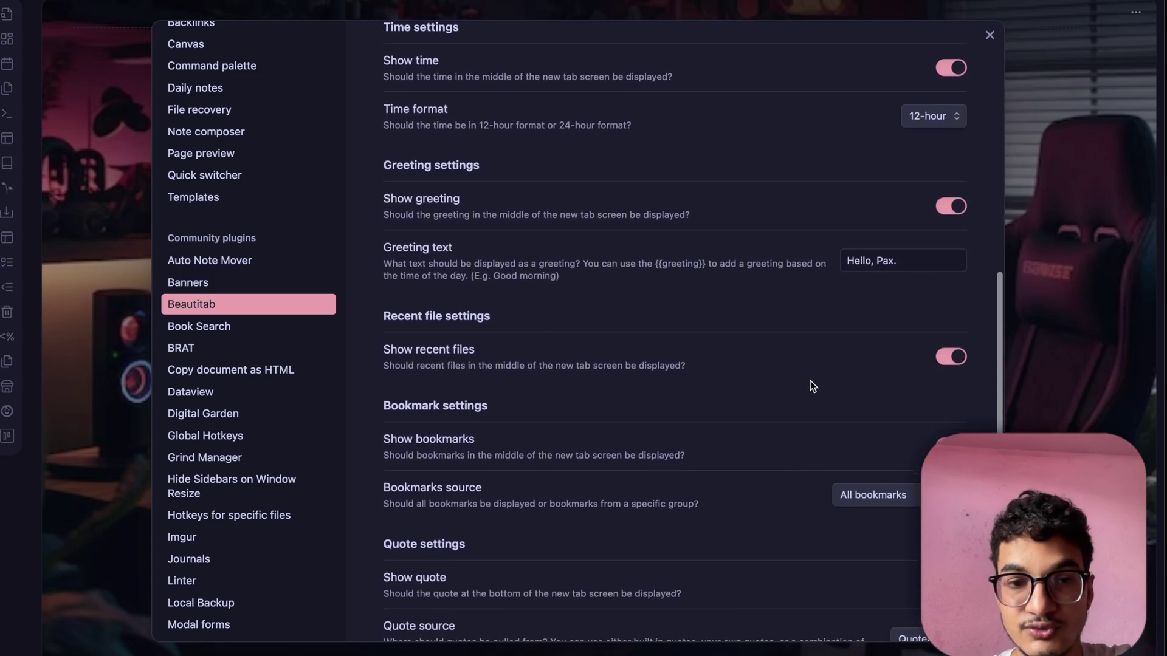
scroll(811, 379, down, 2)
scroll(810, 378, up, 7)
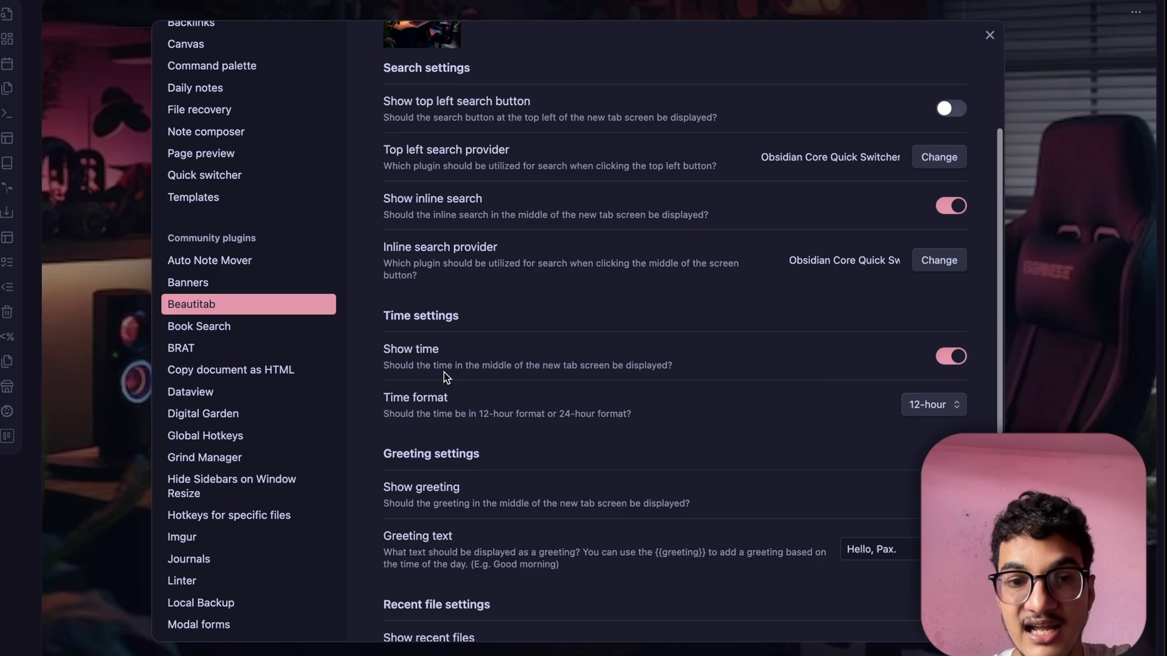
scroll(483, 430, down, 3)
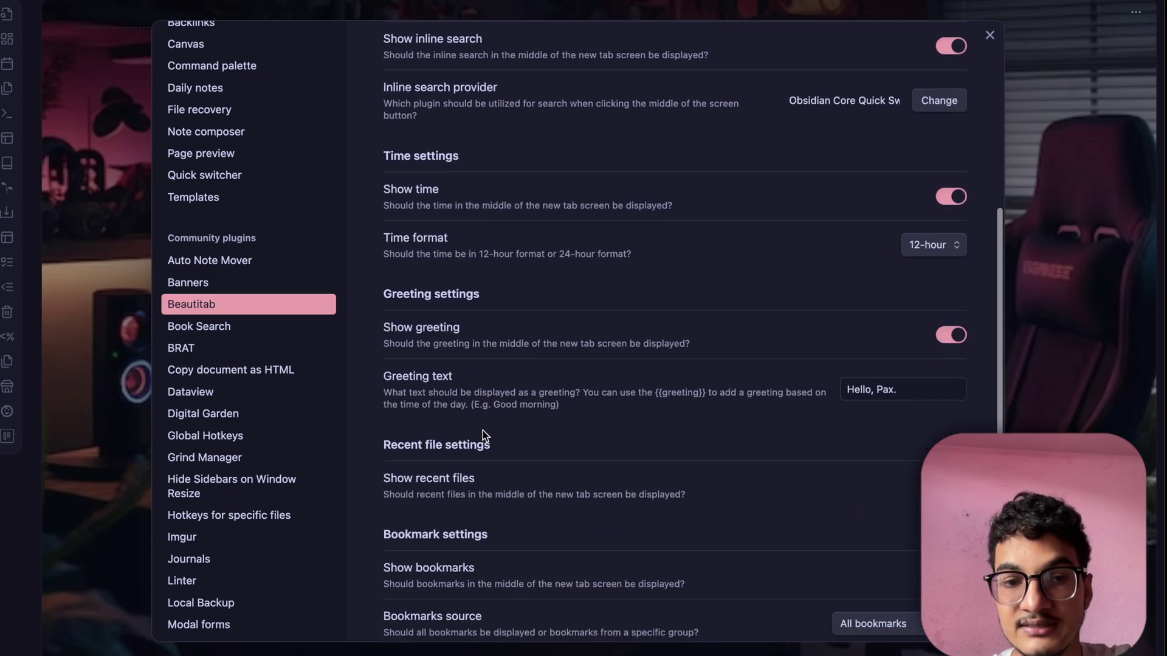
scroll(483, 430, down, 4)
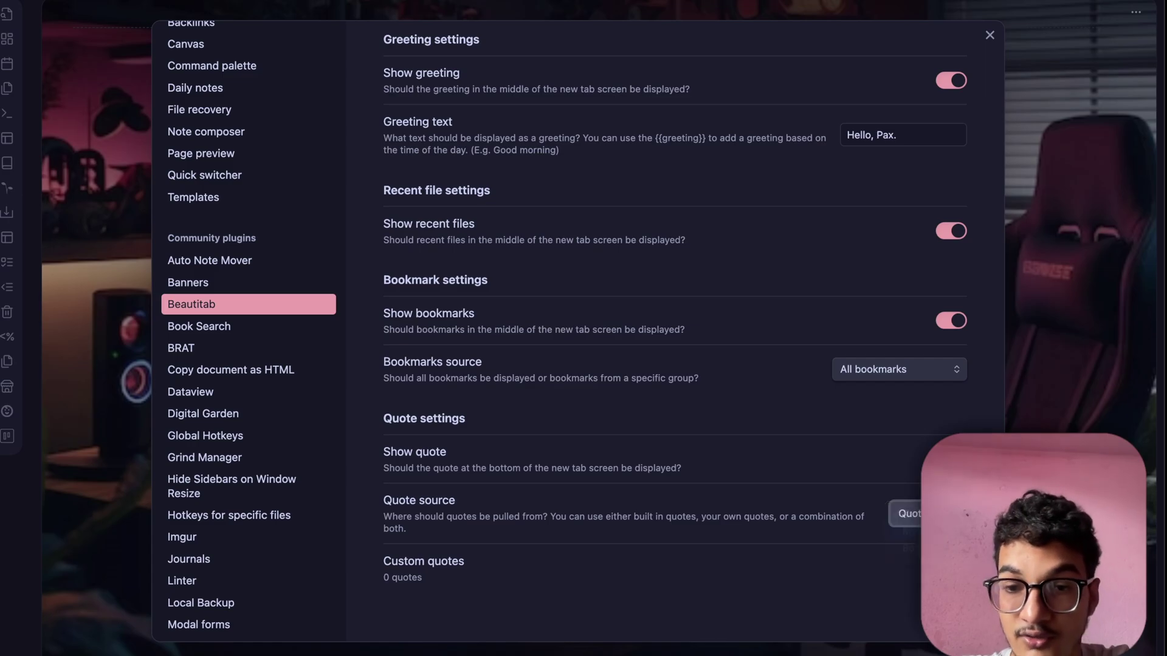
Set Beautitab's quote source to your own quotes, check the custom quotes, and close the settings
click(936, 531)
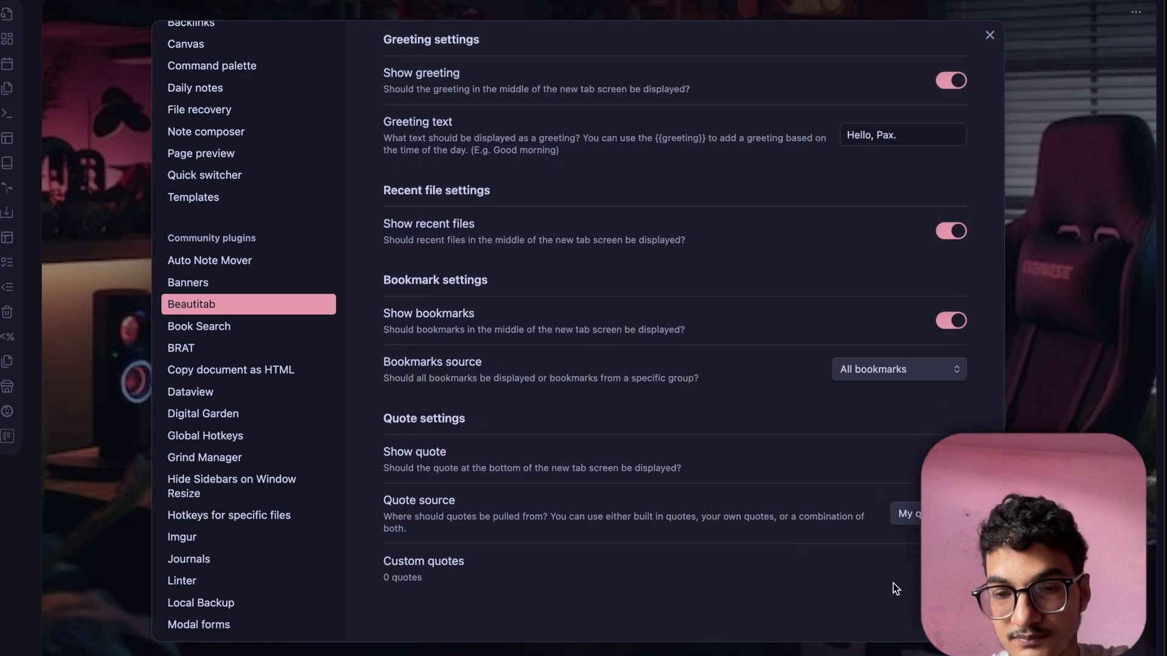
click(945, 569)
click(561, 495)
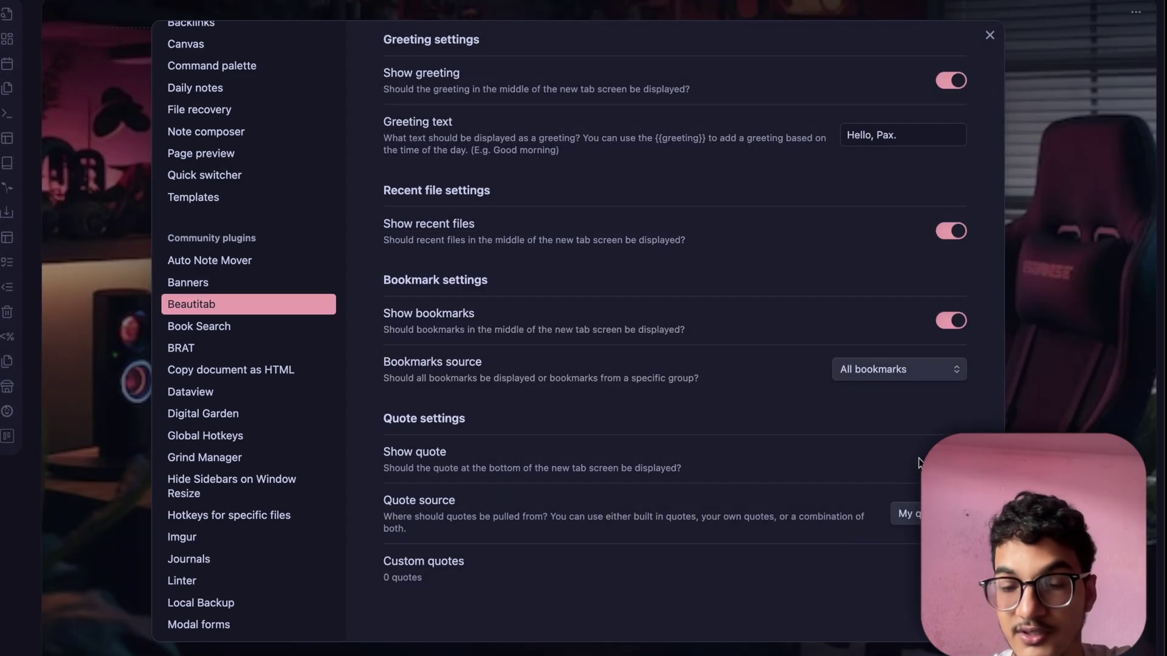
click(1039, 389)
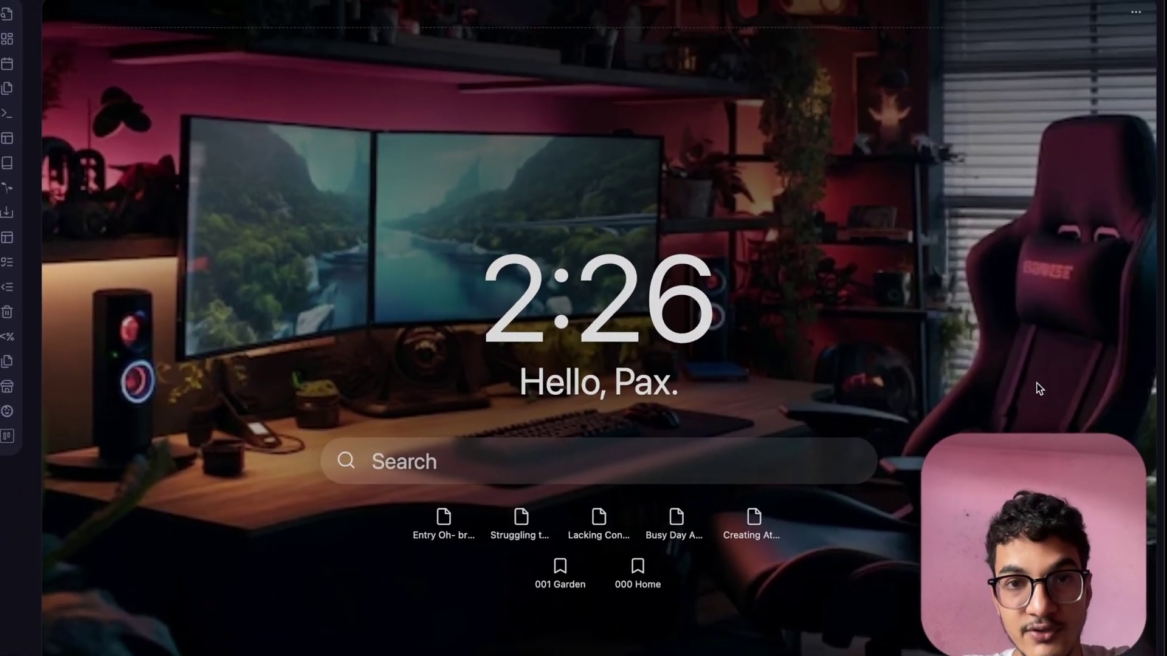
Open the community plugins settings, try to browse the community plugin catalogue, and return to the installed plugins
key(ctrl+)
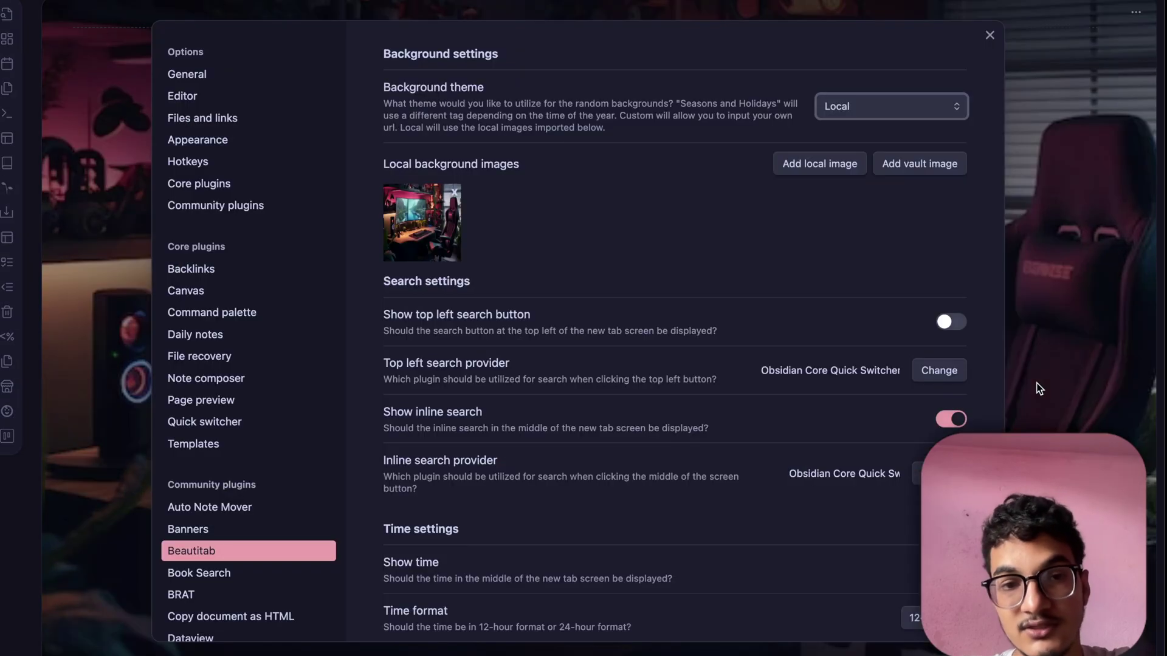
click(328, 206)
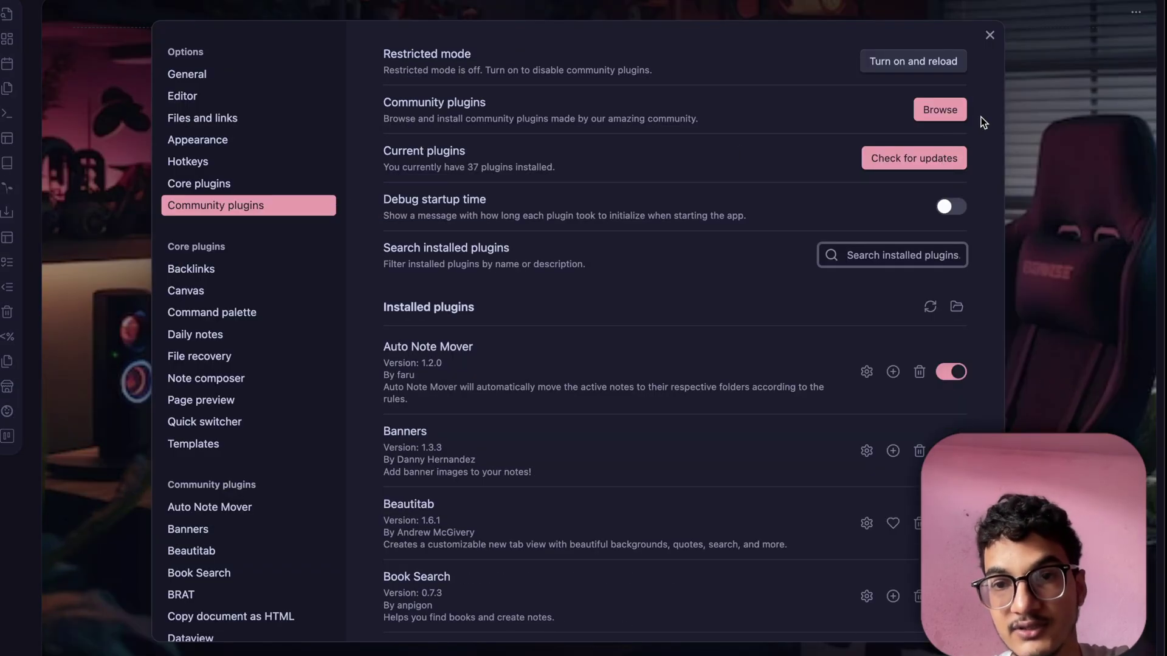
click(924, 103)
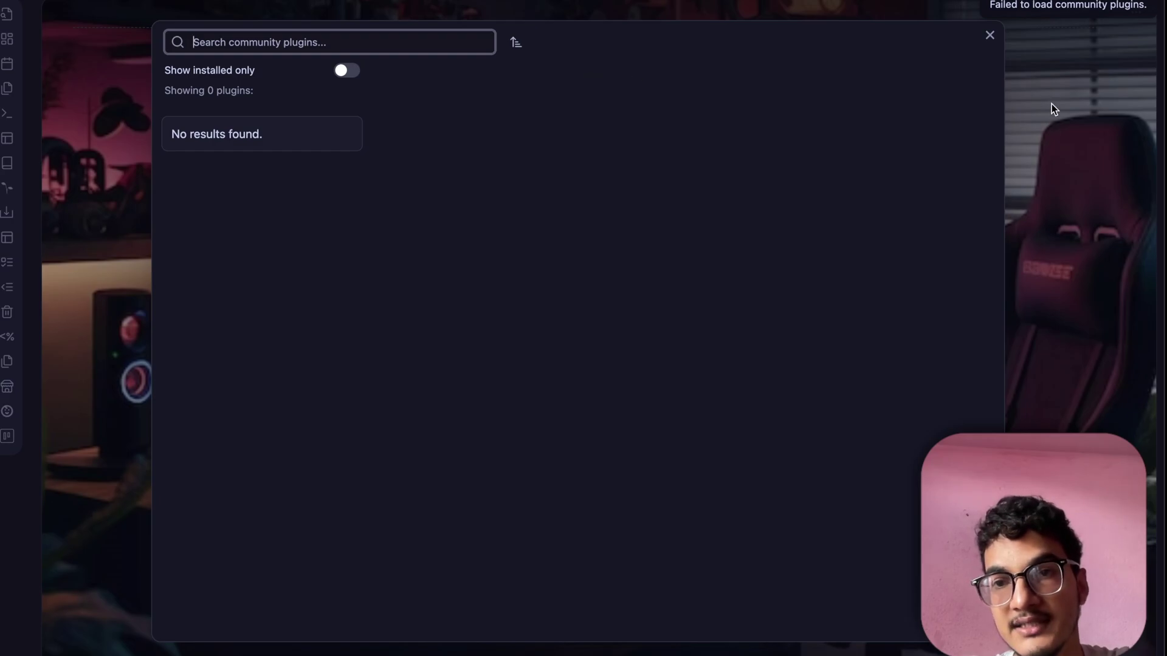
key(Escape)
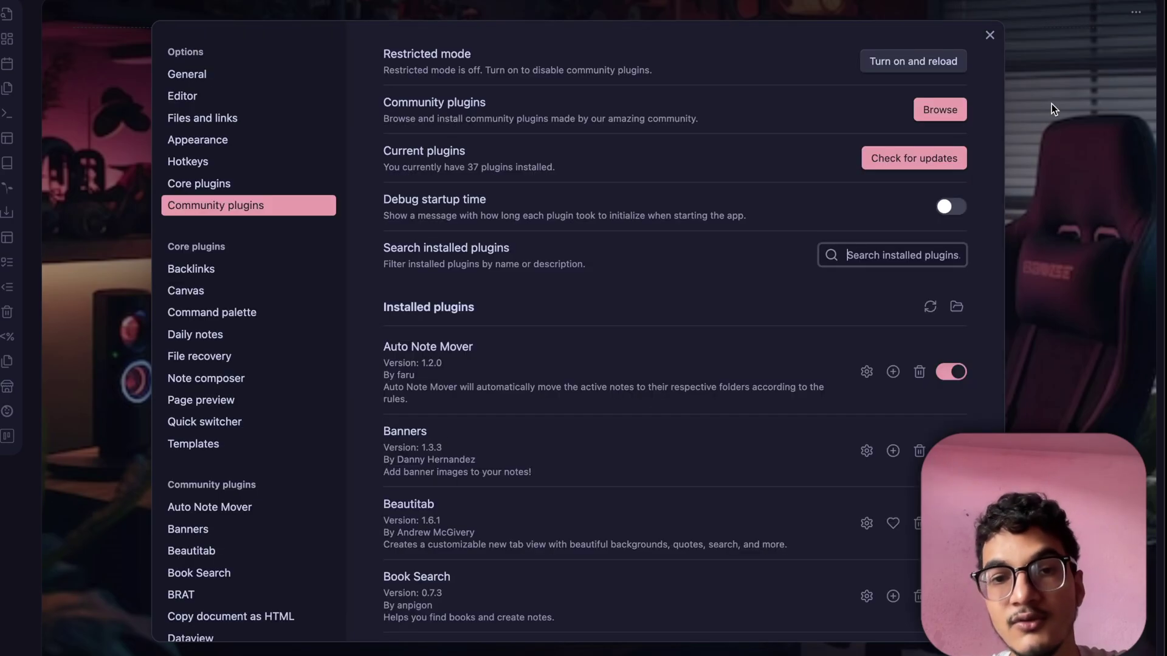
Find the Local Backup plugin among the installed community plugins and look through its general settings
scroll(255, 402, down, 4)
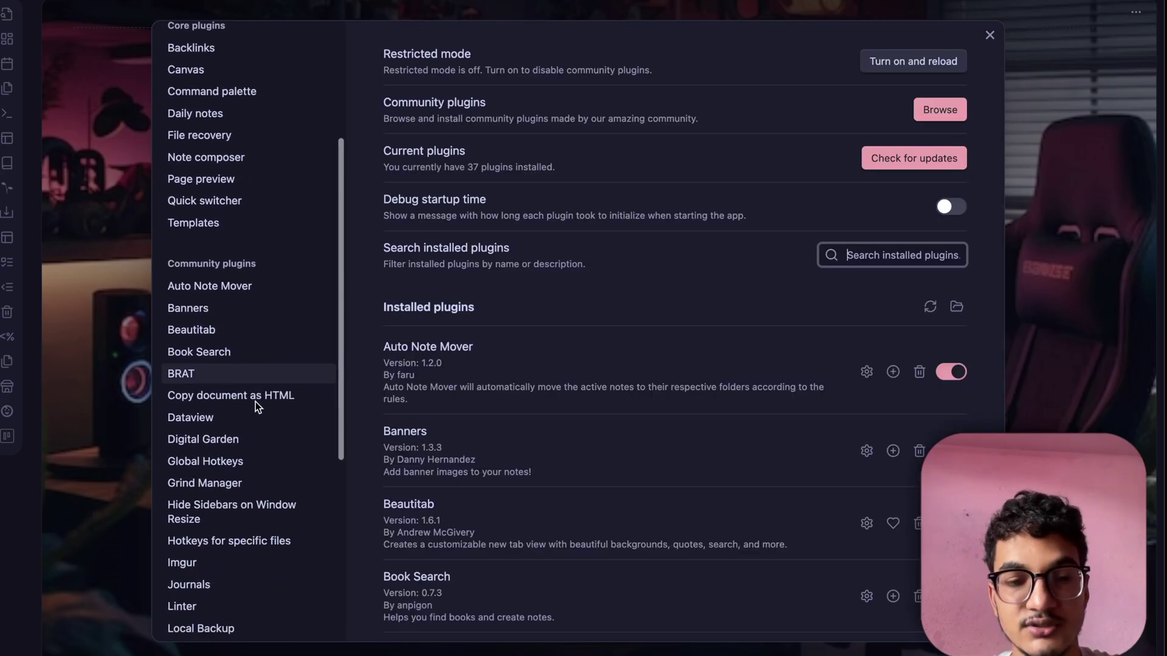
scroll(255, 402, down, 6)
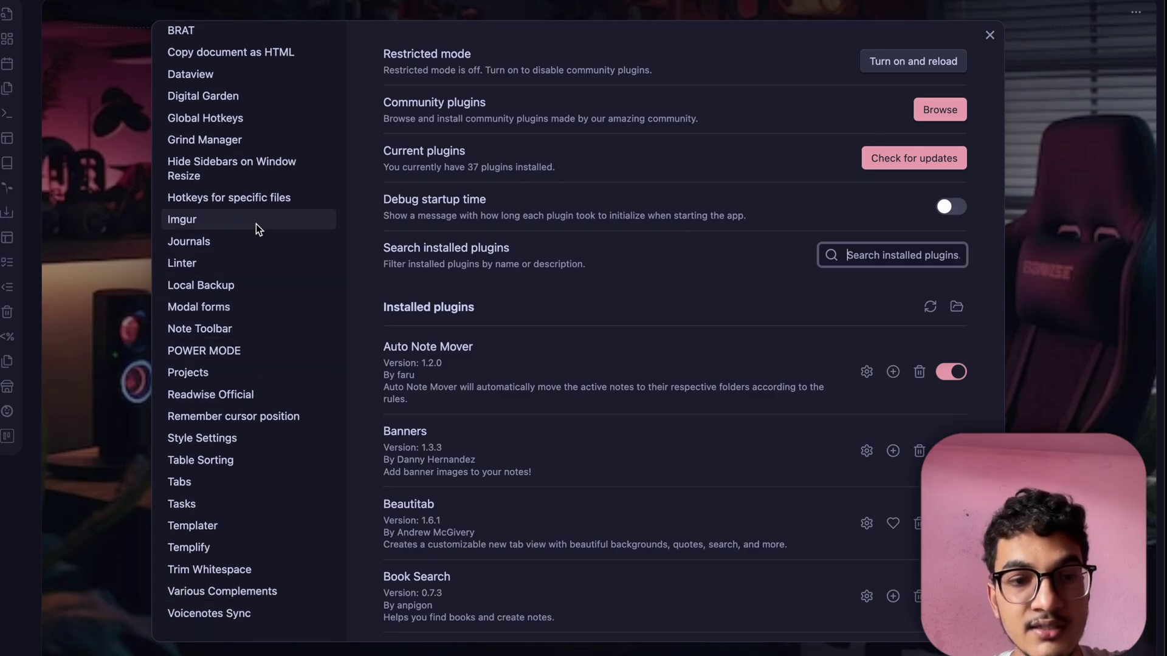
scroll(257, 224, up, 2)
scroll(199, 486, down, 1)
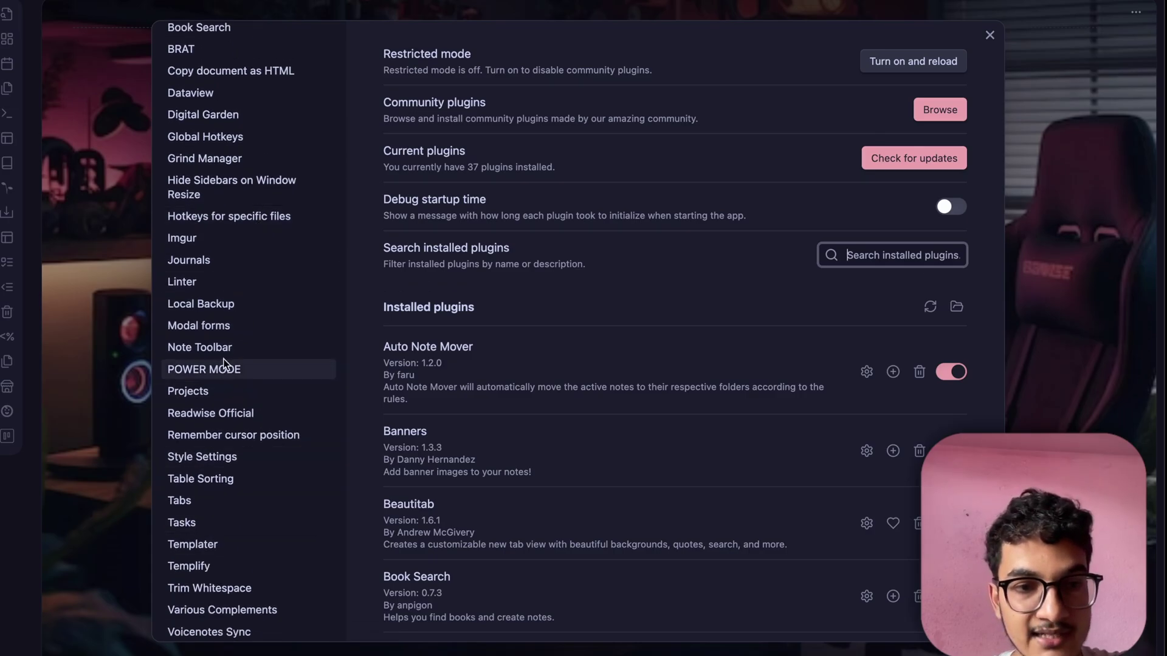
click(219, 304)
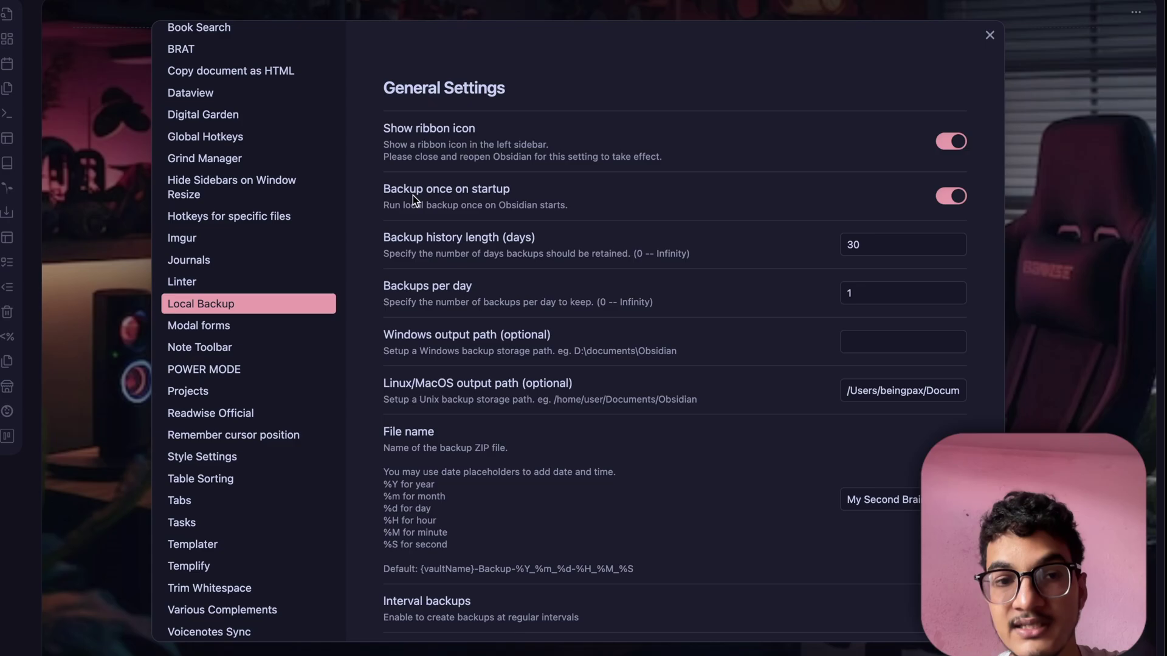
scroll(351, 263, down, 10)
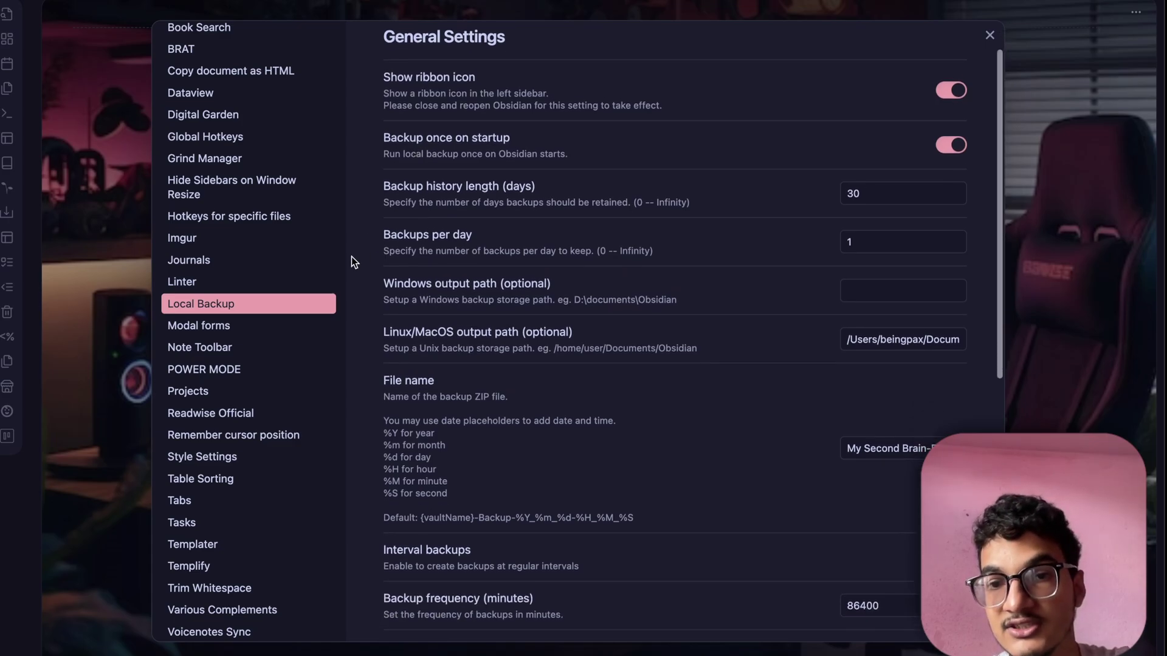
scroll(351, 262, up, 7)
scroll(469, 246, up, 3)
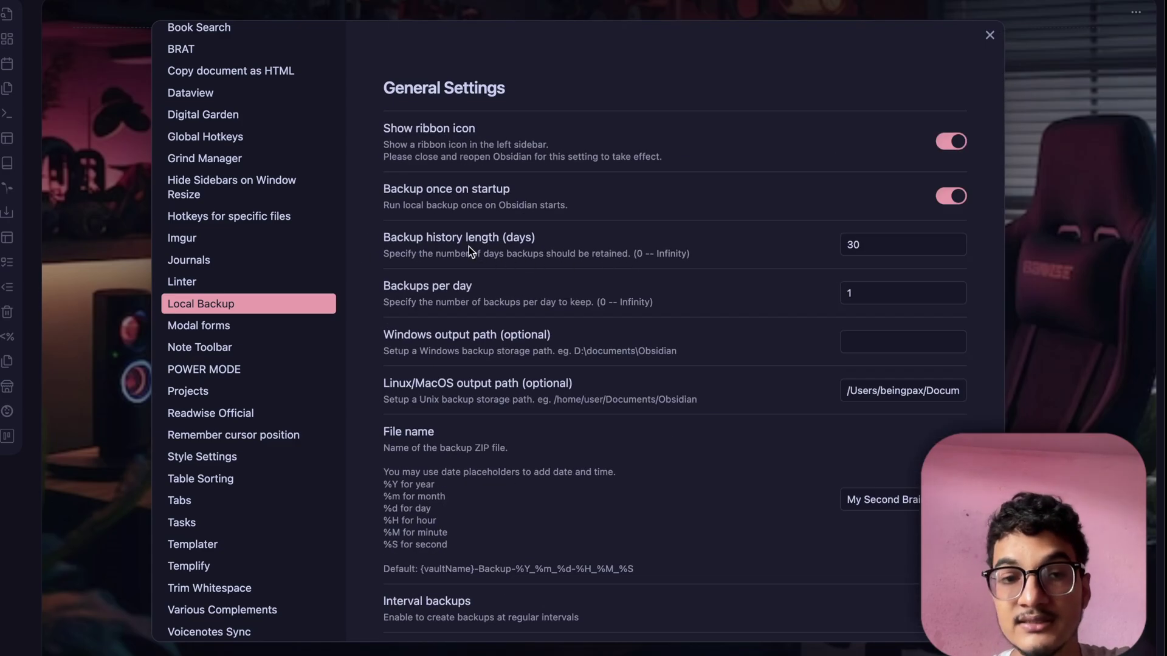
Check Local Backup's backup history length and backups per day without changing them
double_click(886, 246)
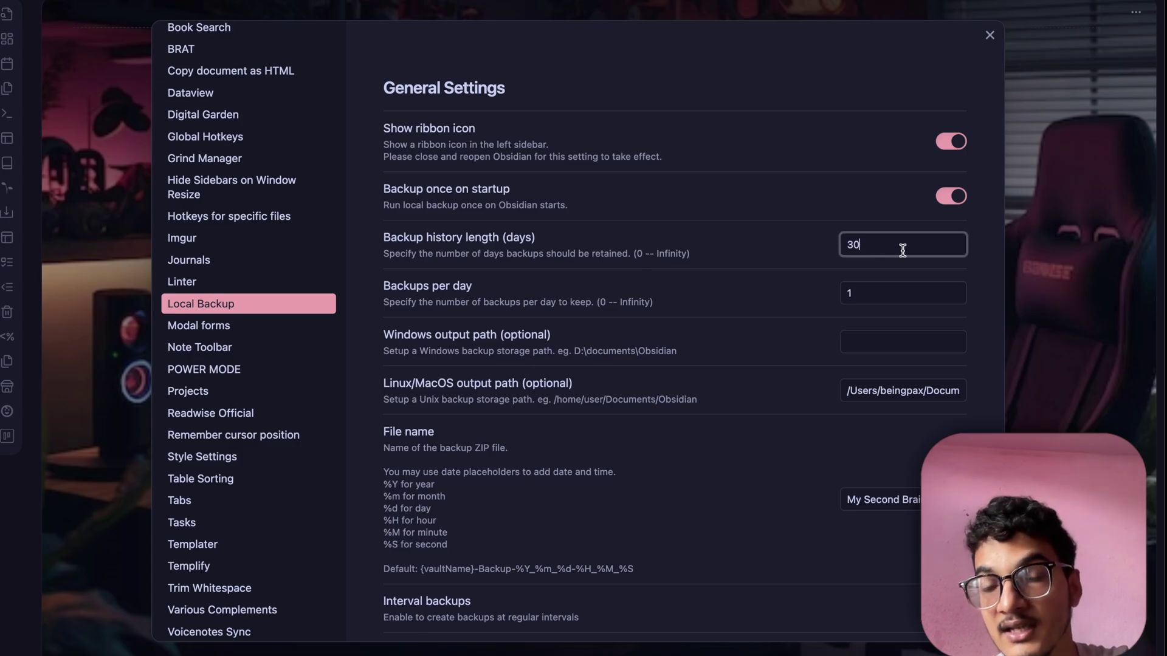
drag(902, 246, 846, 246)
click(826, 246)
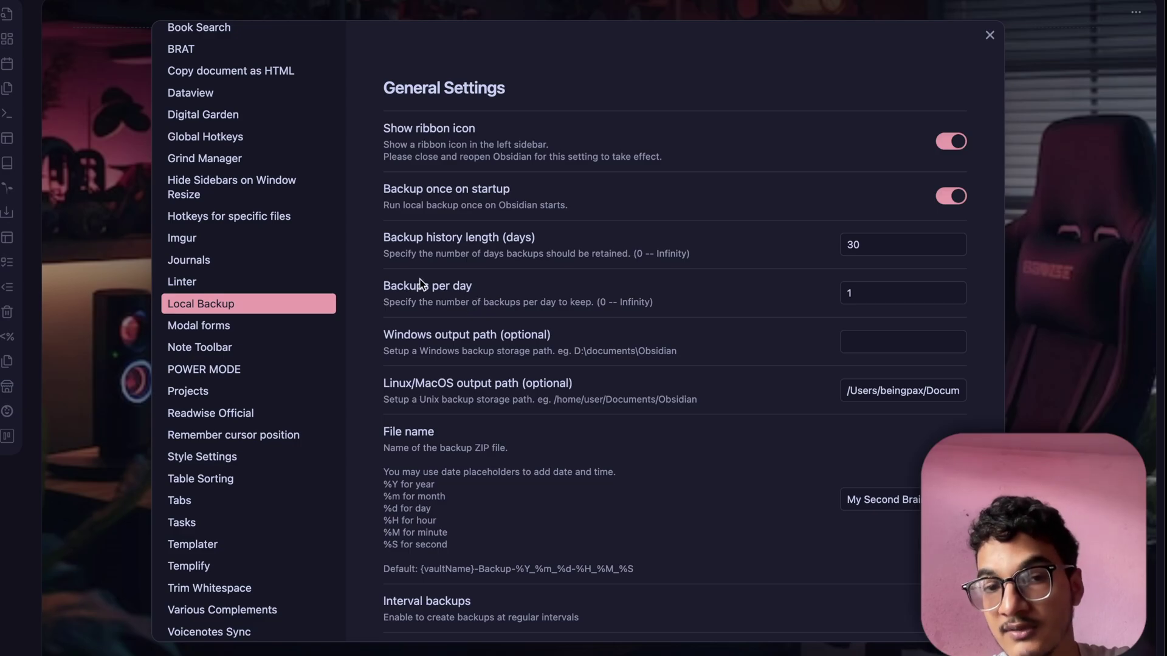
click(893, 302)
click(777, 351)
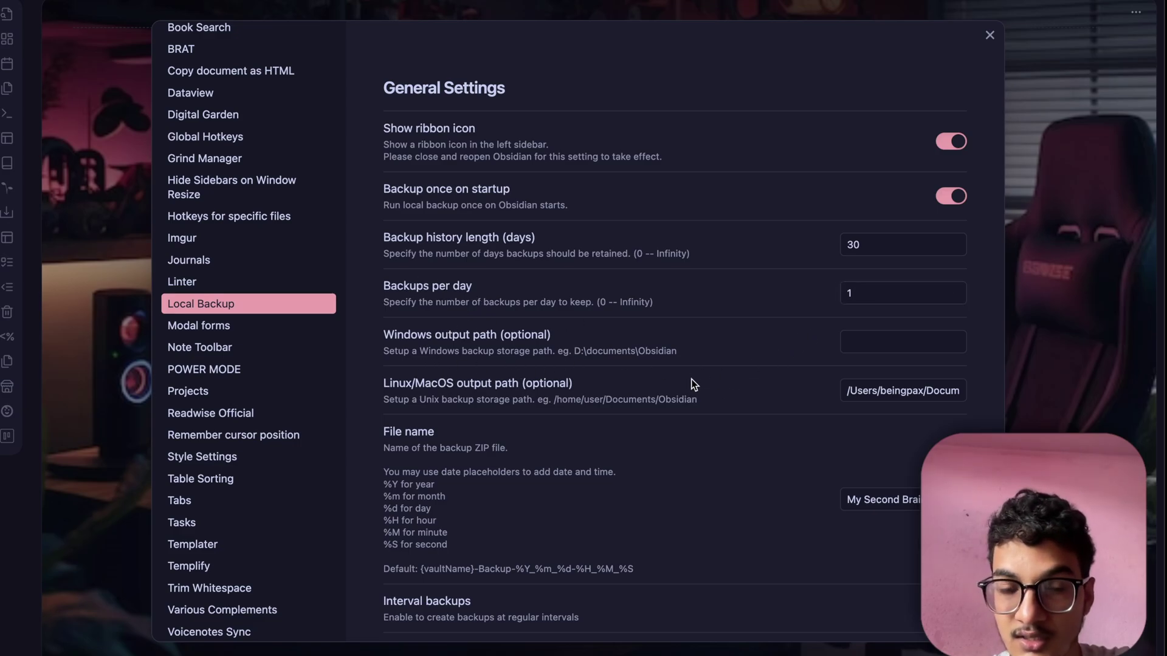
Examine the full Linux/MacOS output path and the backup ZIP file name in the Local Backup settings
click(910, 389)
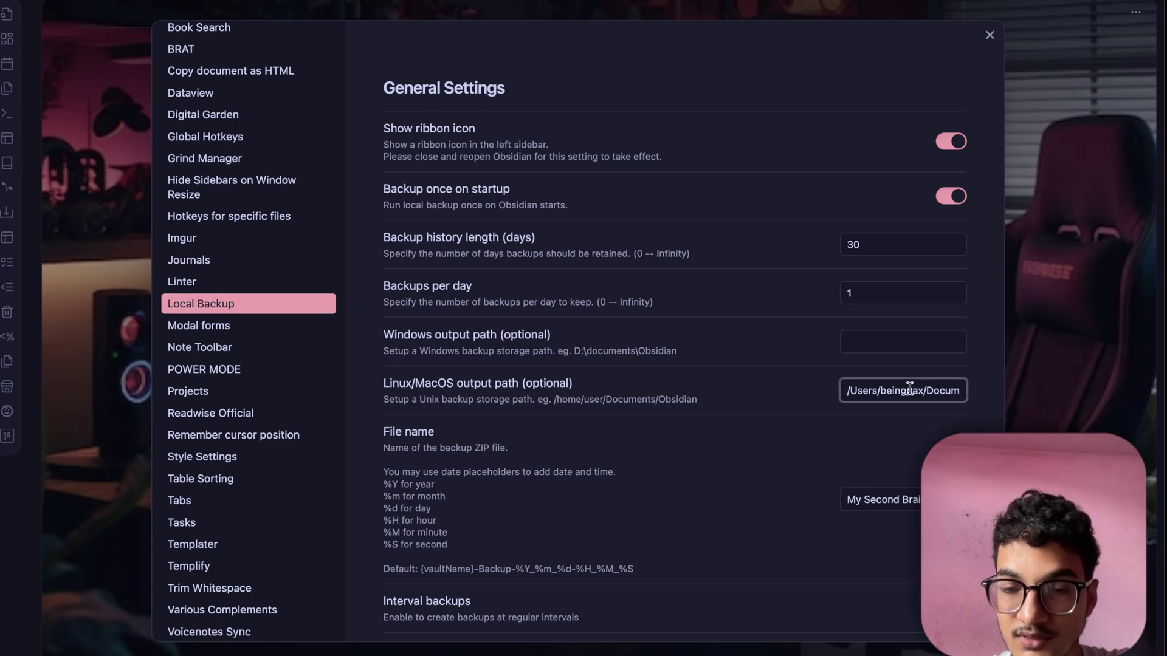
key(End)
double_click(924, 390)
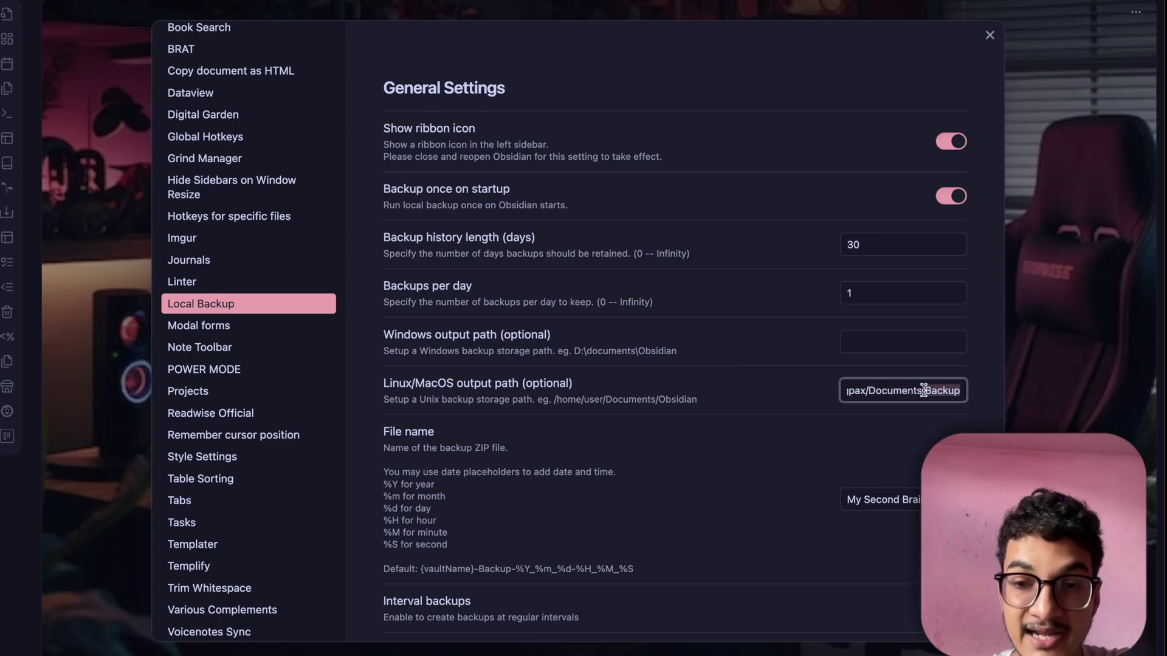
key(super+a)
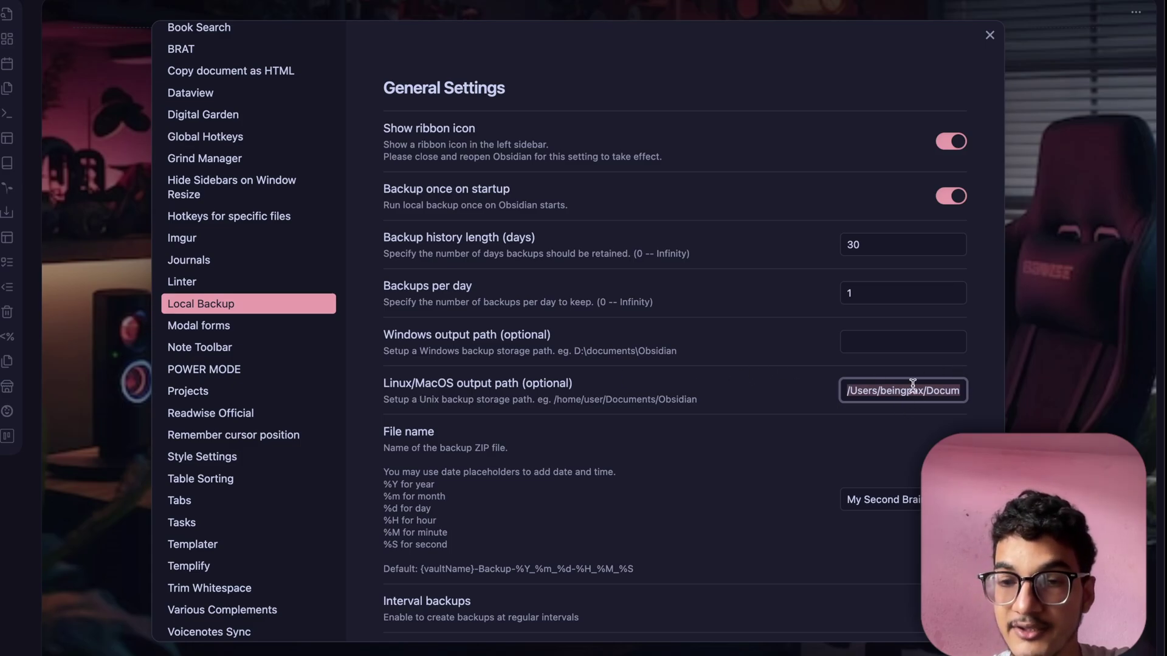
scroll(899, 455, down, 3)
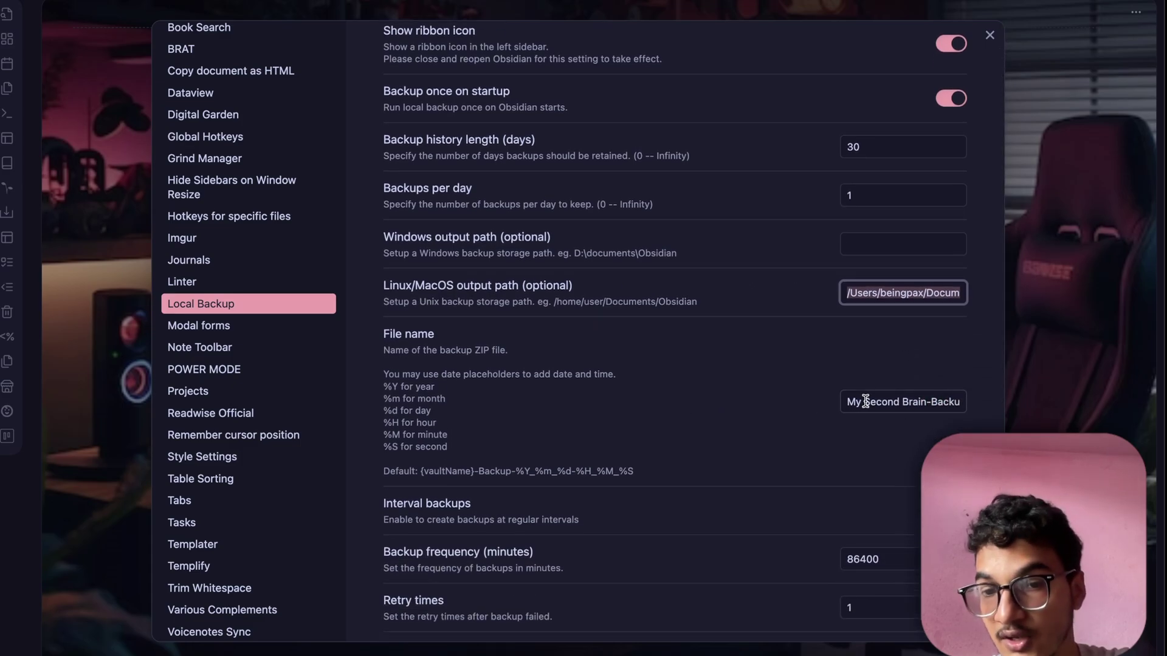
drag(866, 402, 985, 403)
click(774, 425)
scroll(729, 329, up, 1)
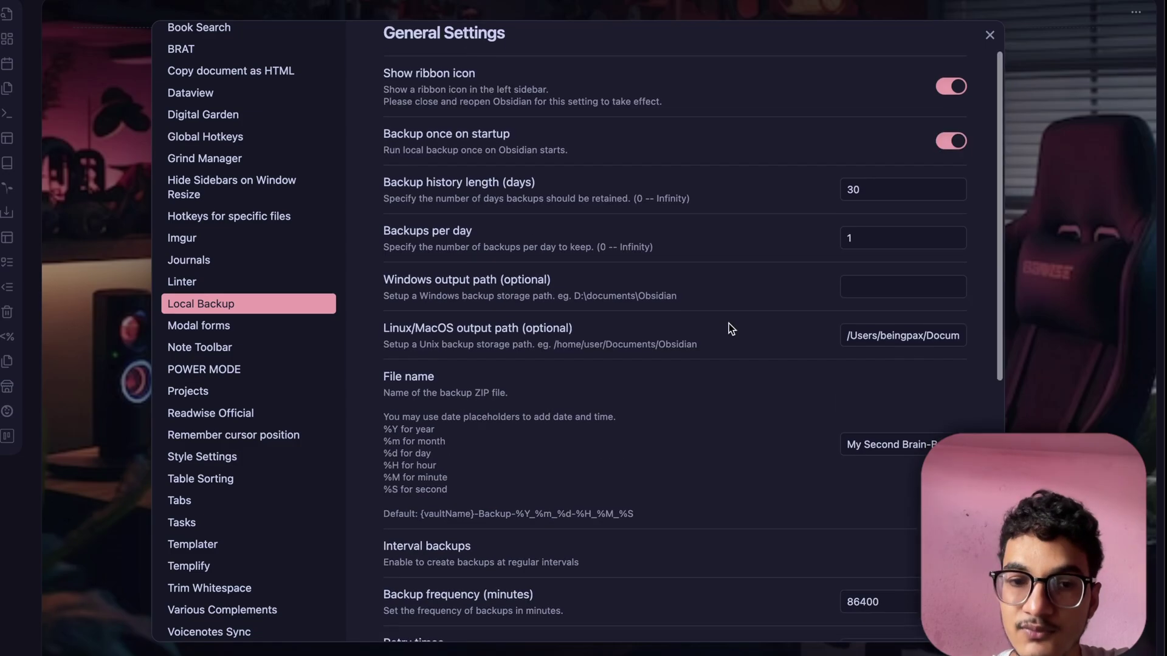
Enable interval backups in Local Backup and set the backup frequency to 240 minutes
scroll(728, 329, down, 5)
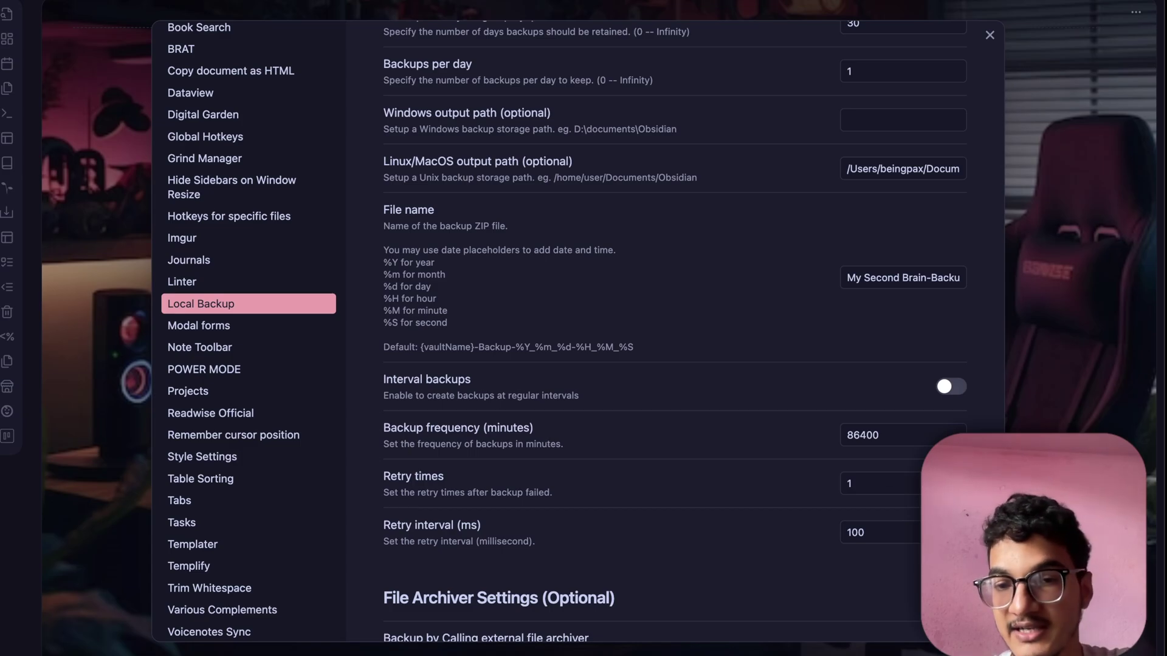
click(864, 435)
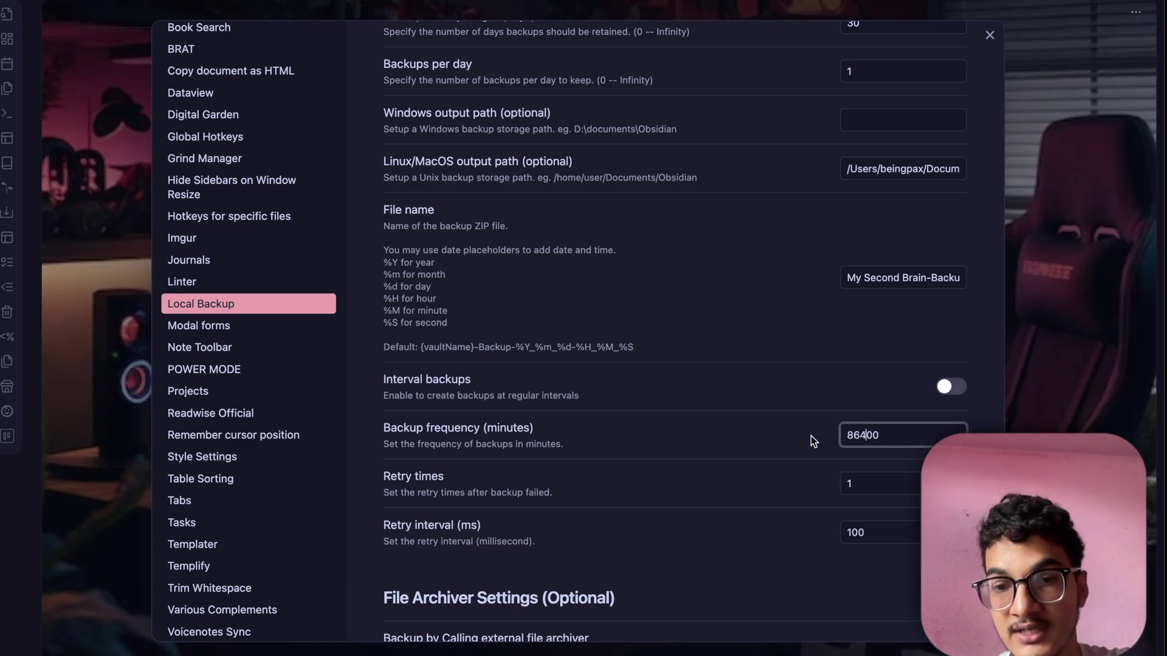
click(959, 384)
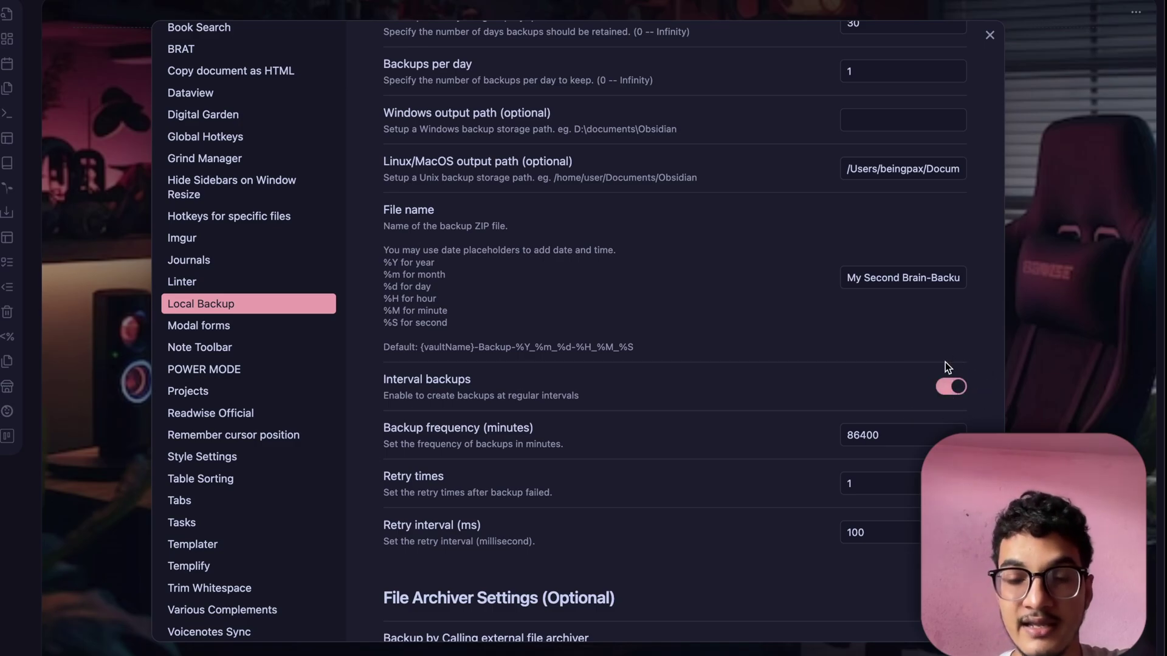
double_click(894, 434)
key(BackSpace)
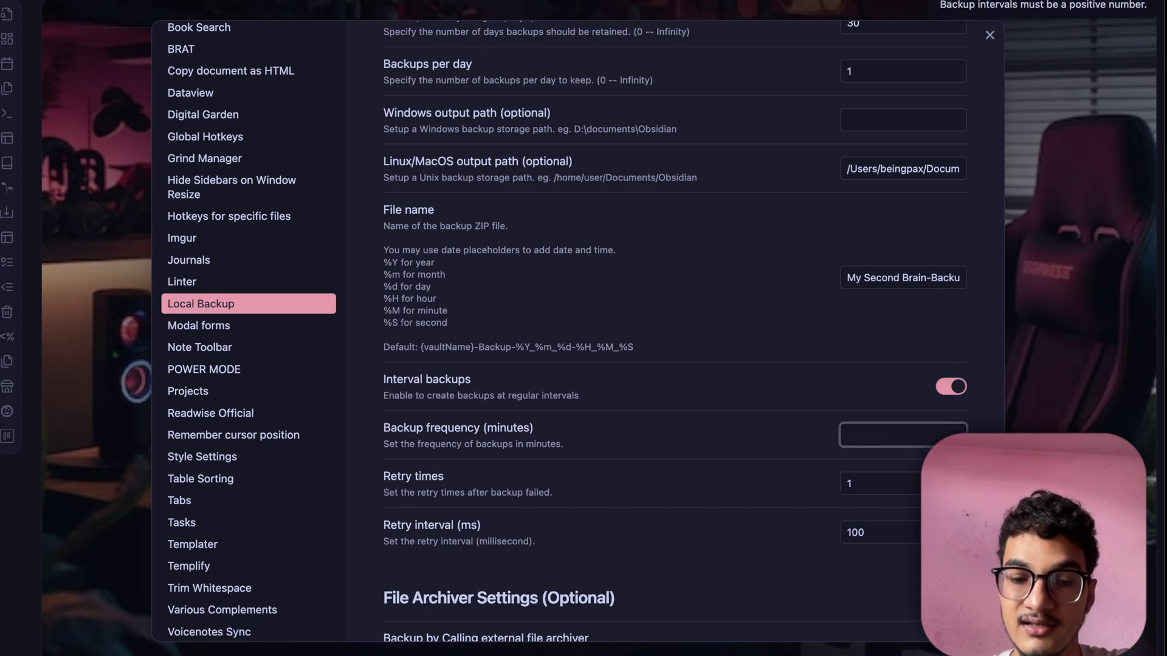
text(4)
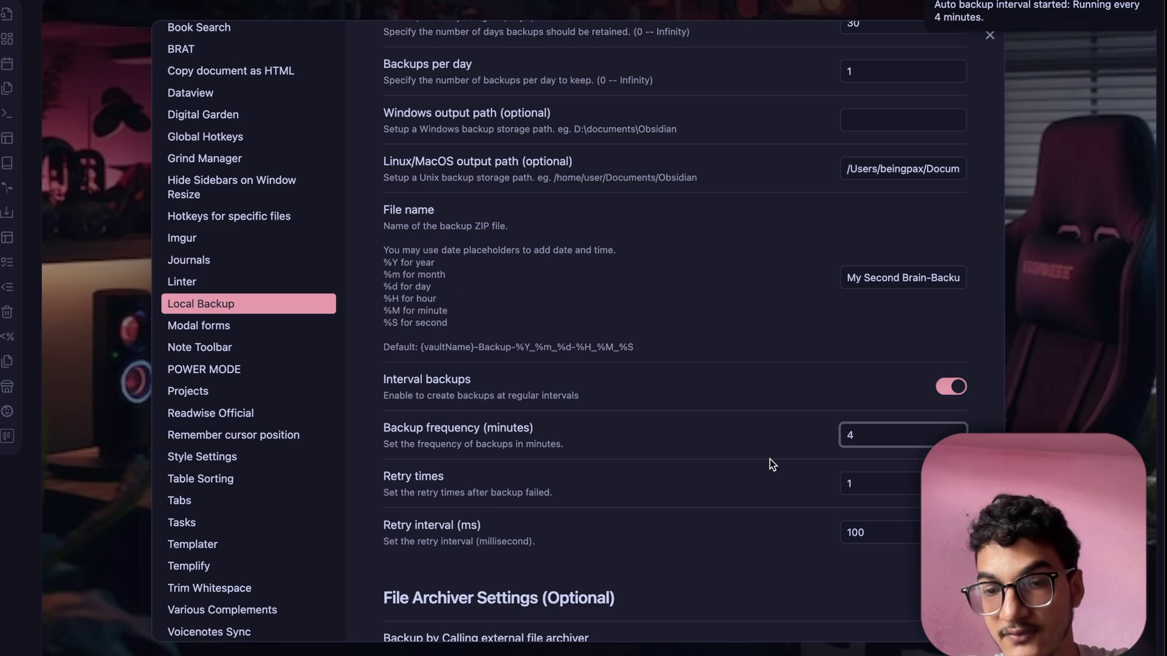
key(BackSpace)
text(240)
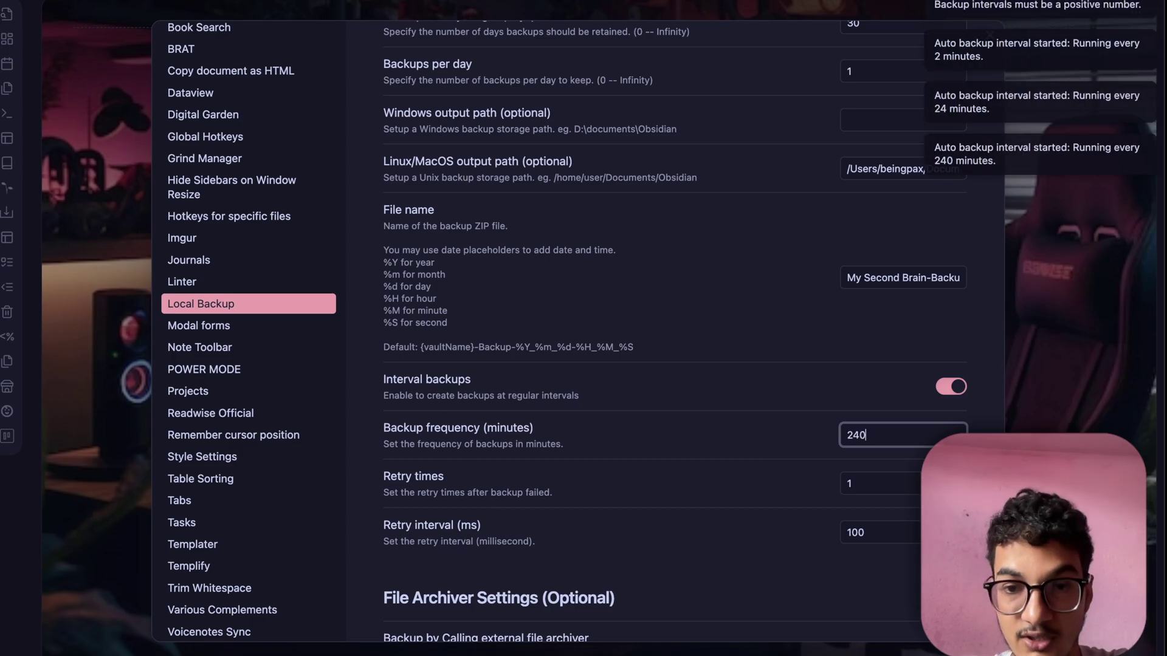
Review Local Backup's optional file archiver settings and the Linux/MacOS output path, and close the settings
scroll(416, 313, down, 5)
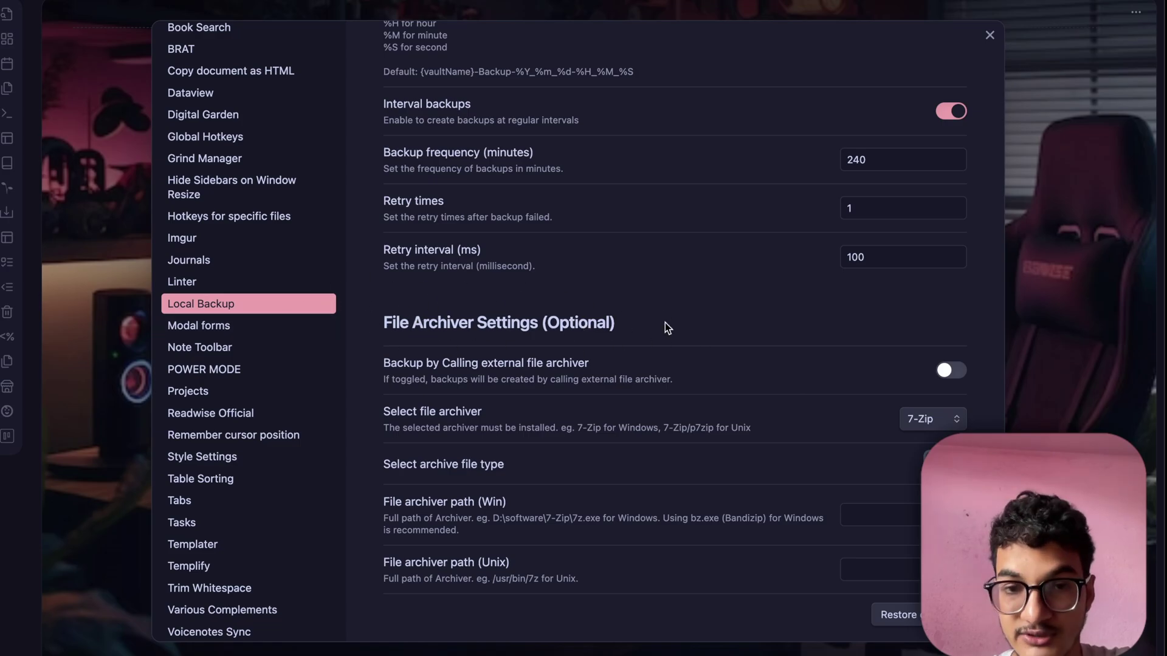
scroll(665, 322, up, 8)
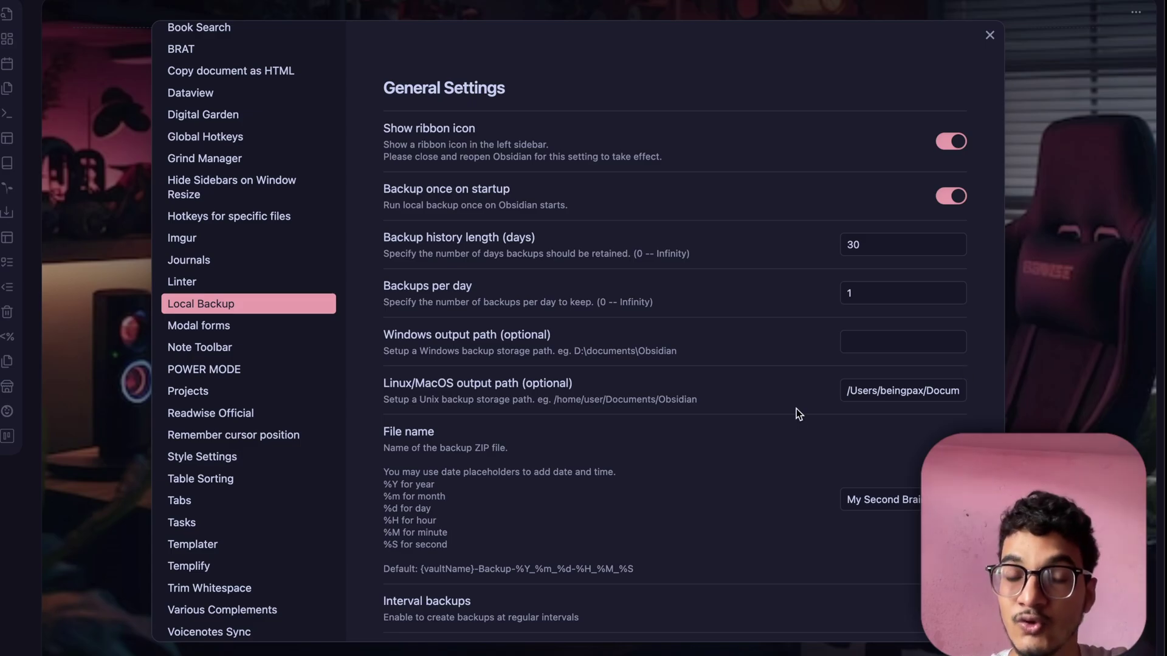
click(885, 392)
click(778, 392)
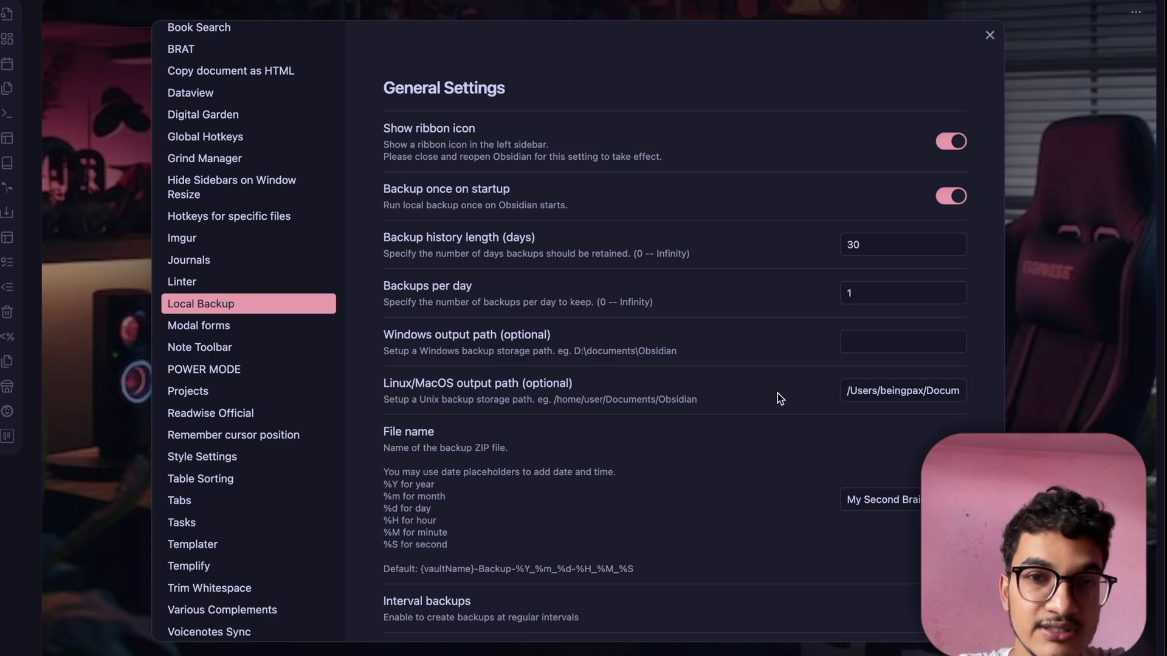
click(988, 34)
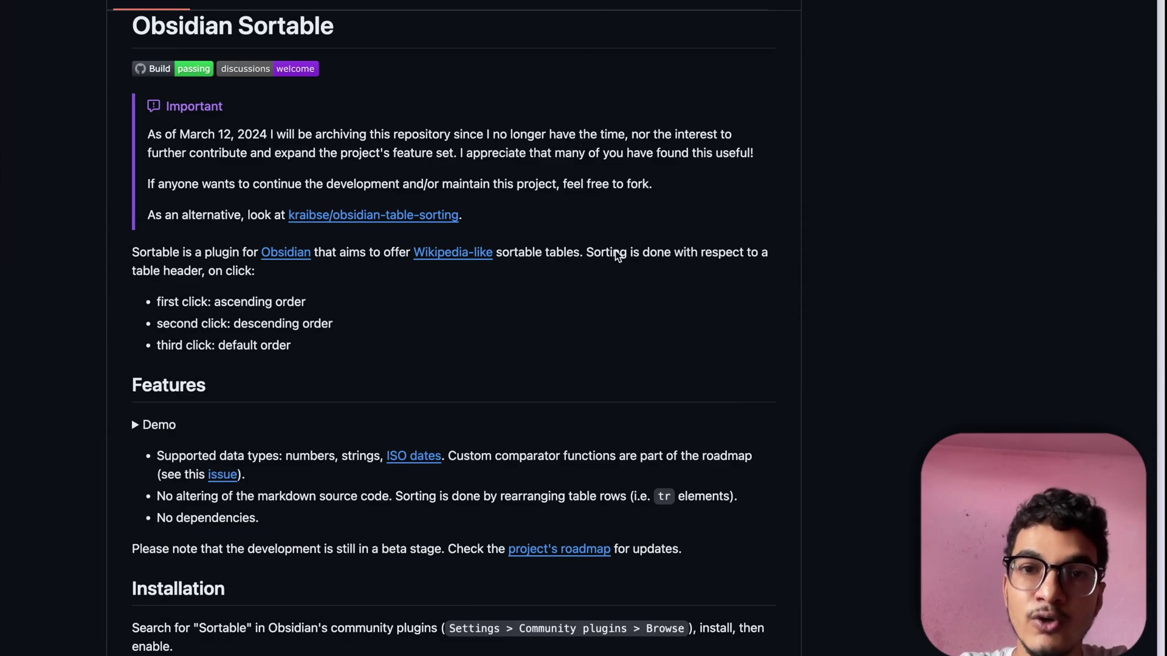
Switch to the browser and look over the obsidian-sortable GitHub repository's file list and README heading
scroll(660, 298, up, 20)
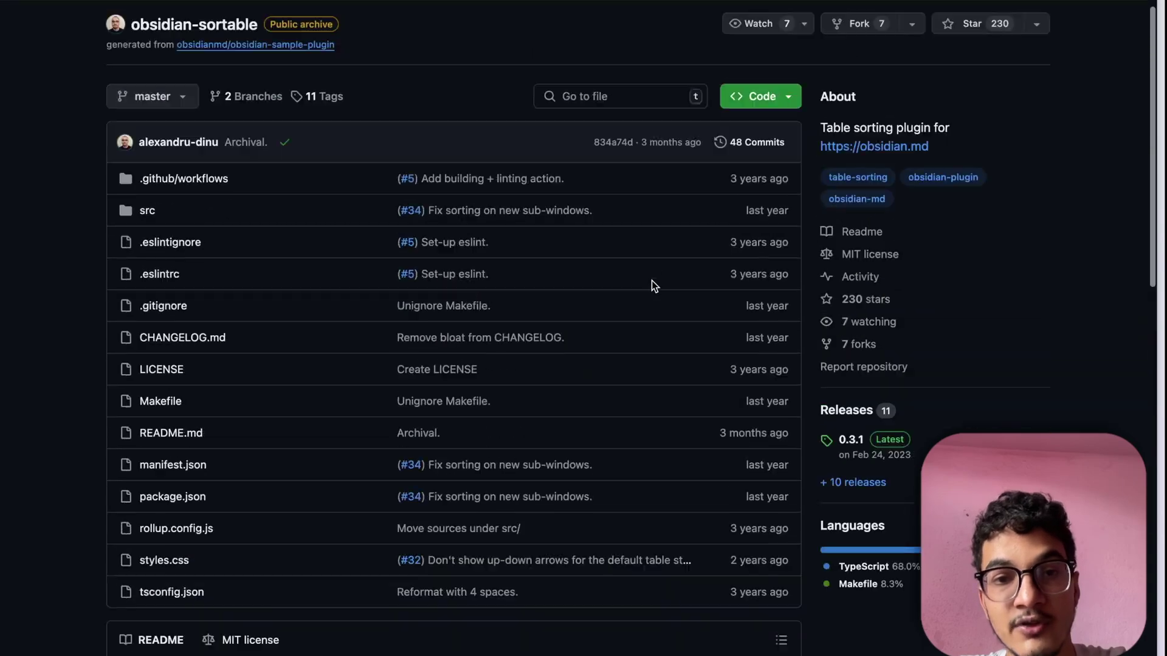
scroll(651, 280, down, 5)
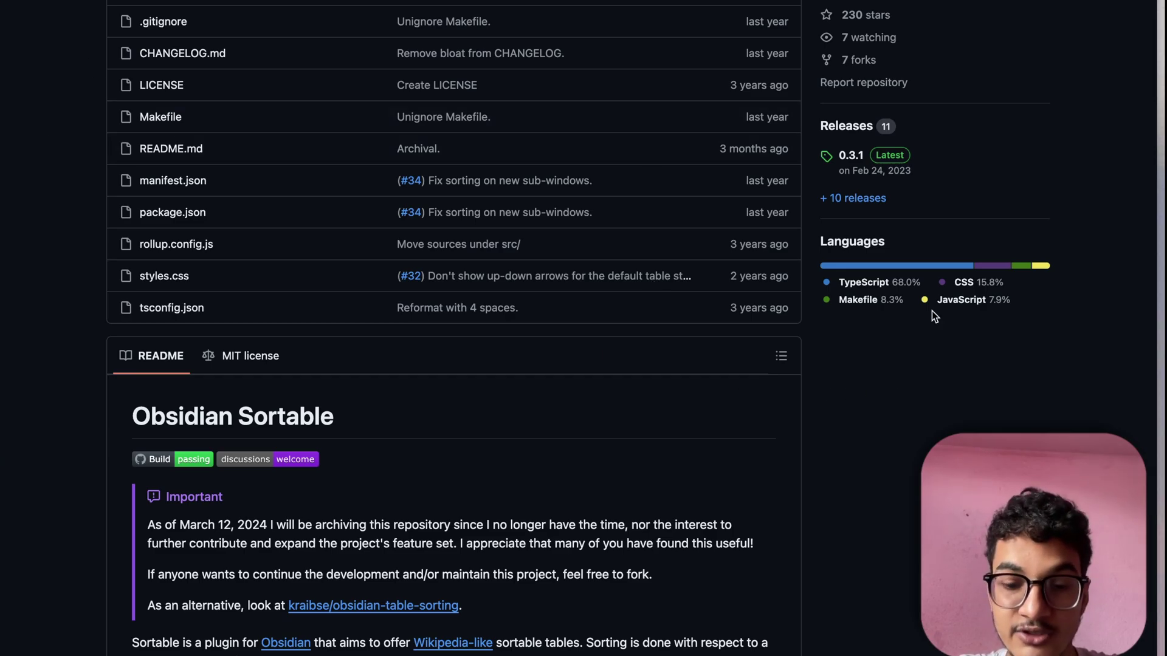
scroll(839, 529, down, 1)
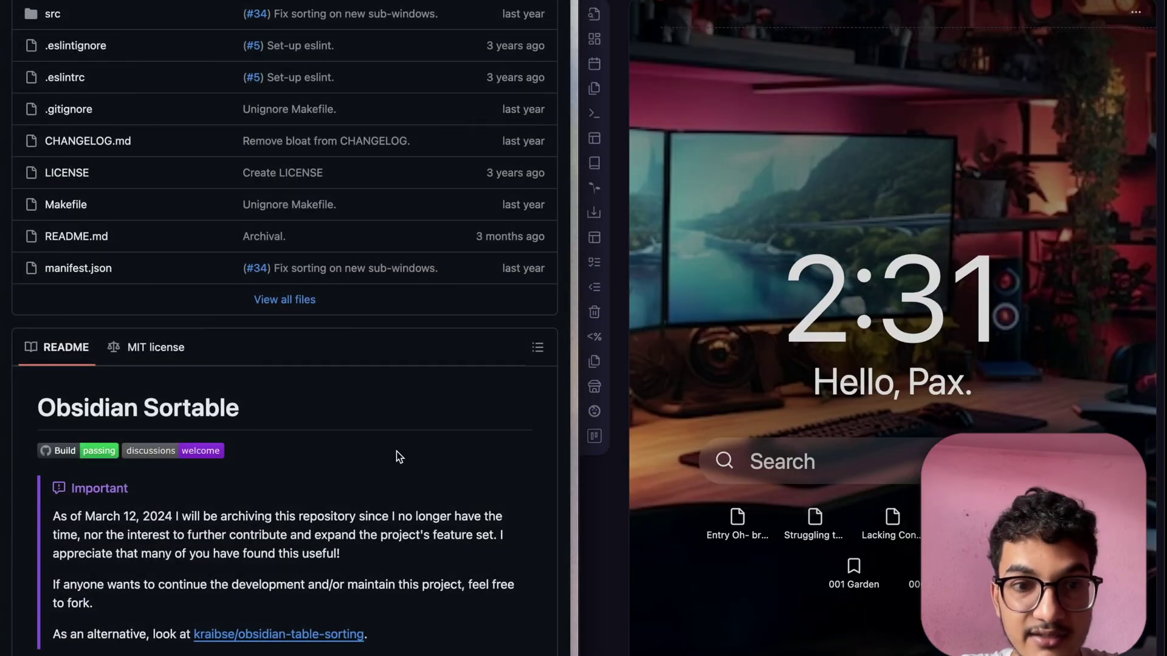
drag(25, 409, 347, 387)
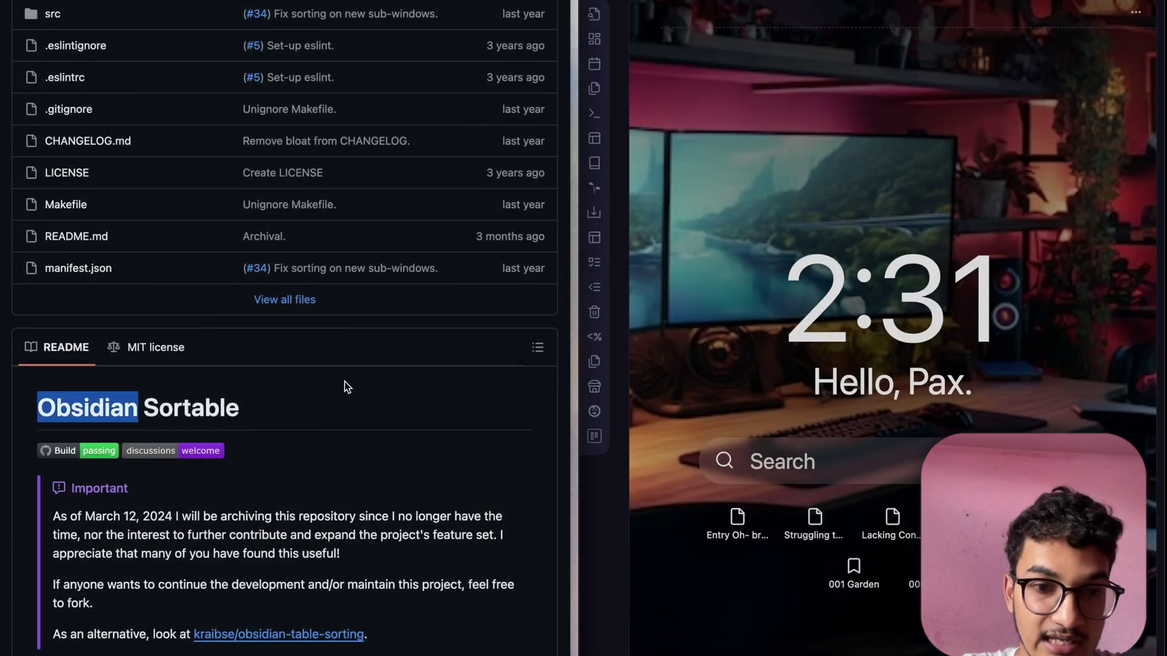
click(158, 416)
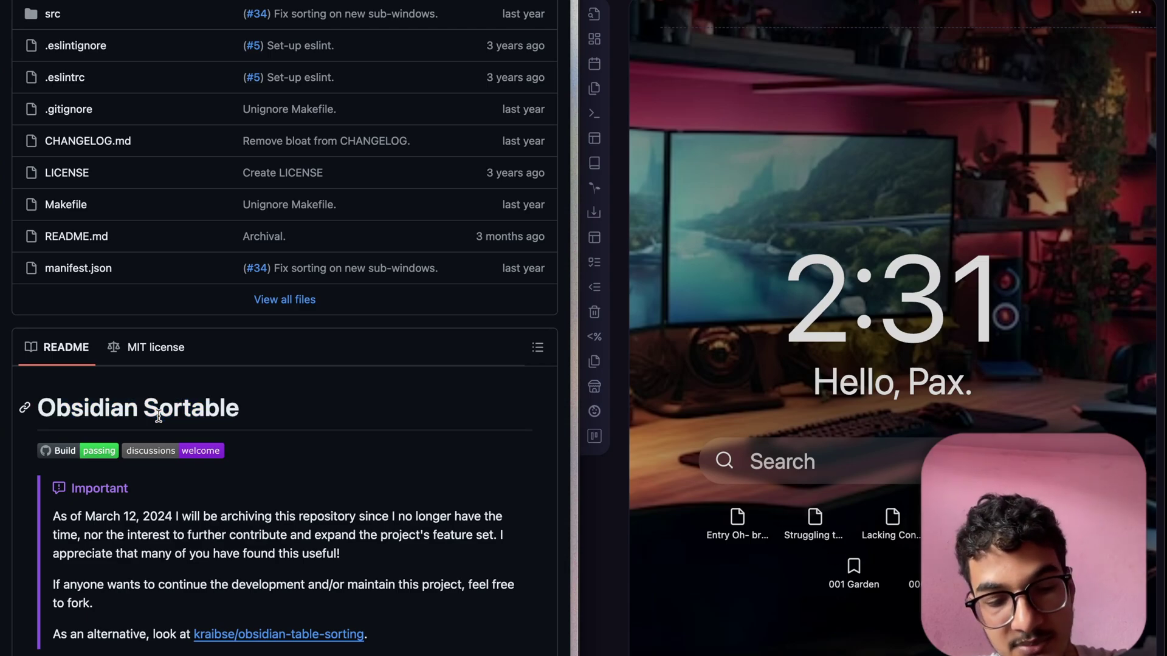
Create a new untitled note in Obsidian while the obsidian-sortable page stays open in the browser
key(ctrl+n)
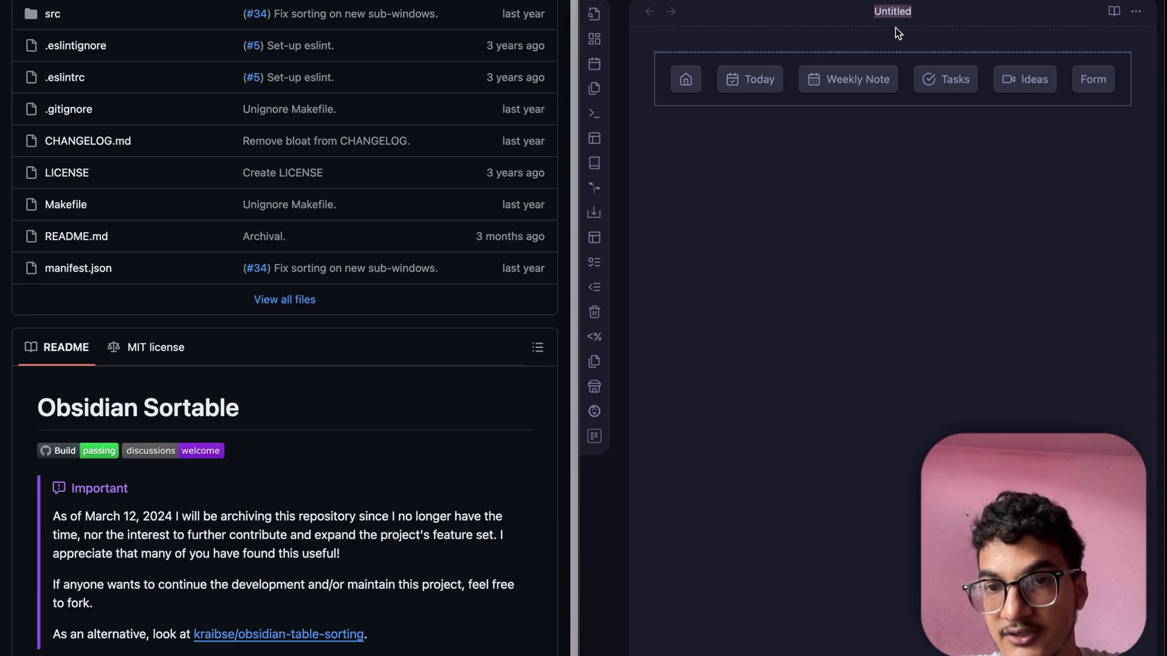
text(Onsia)
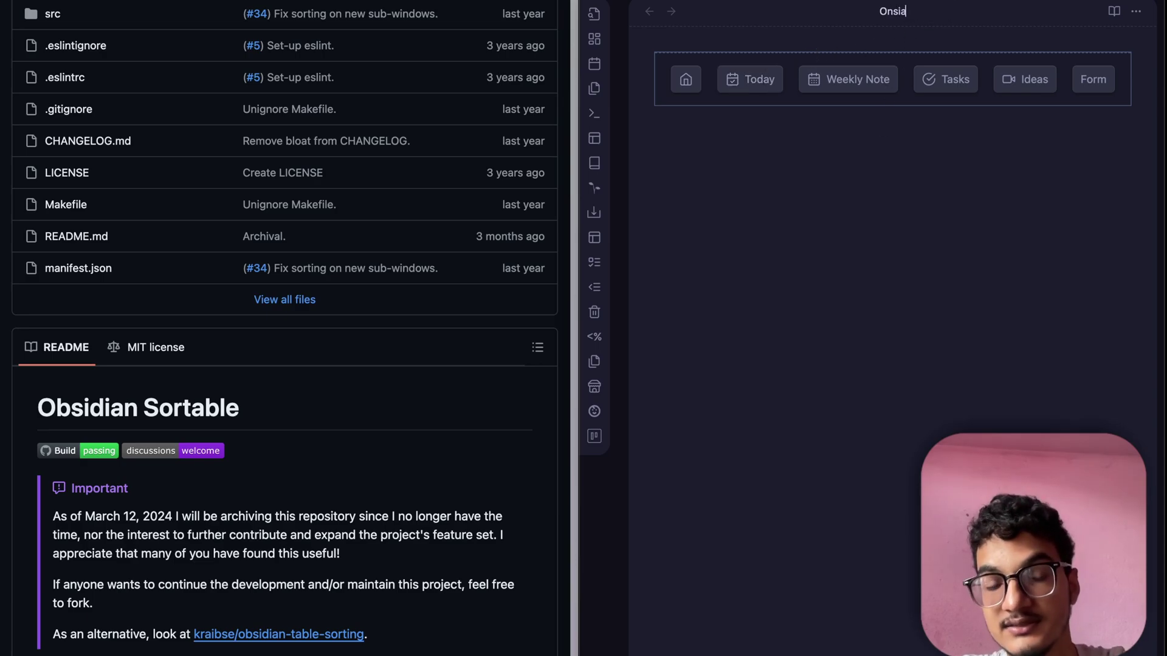
key(Escape)
Maximize the Obsidian window and open the settings of the Global Hotkeys community plugin
key(ctrl+comma)
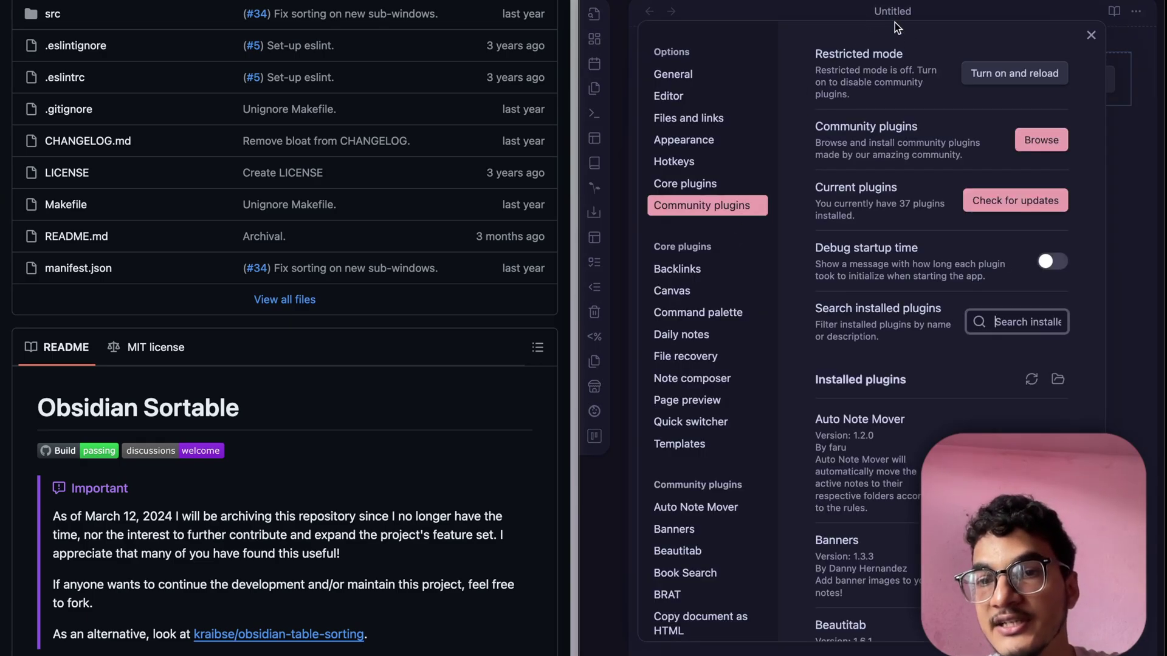
key(super+Up)
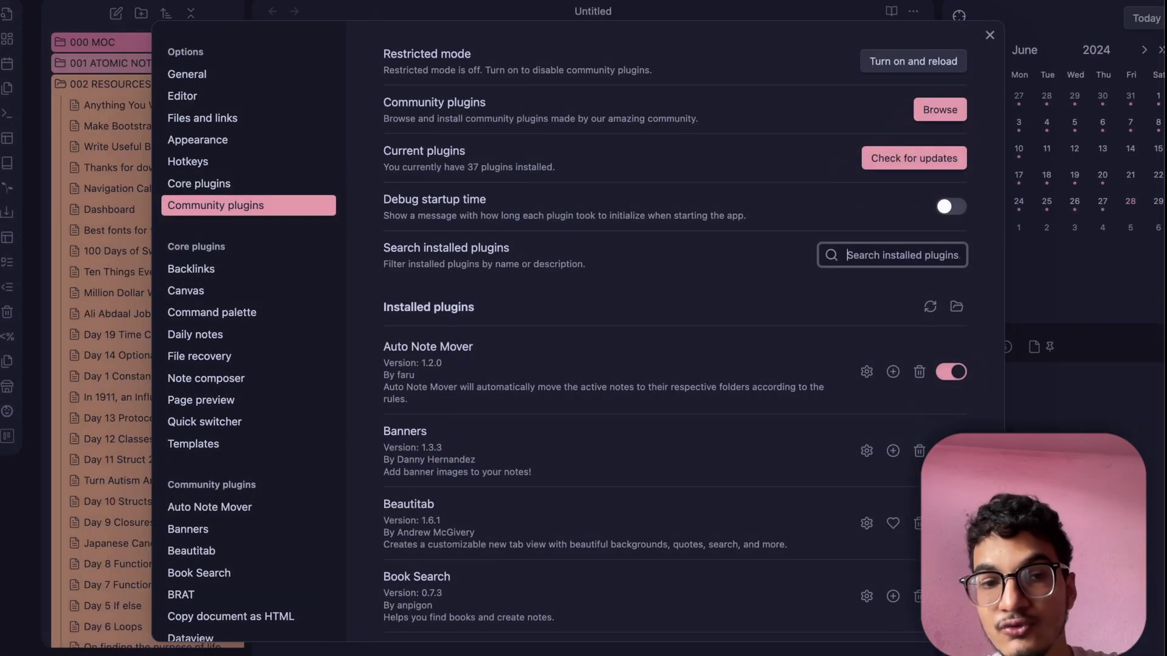
scroll(175, 461, down, 8)
scroll(175, 462, down, 2)
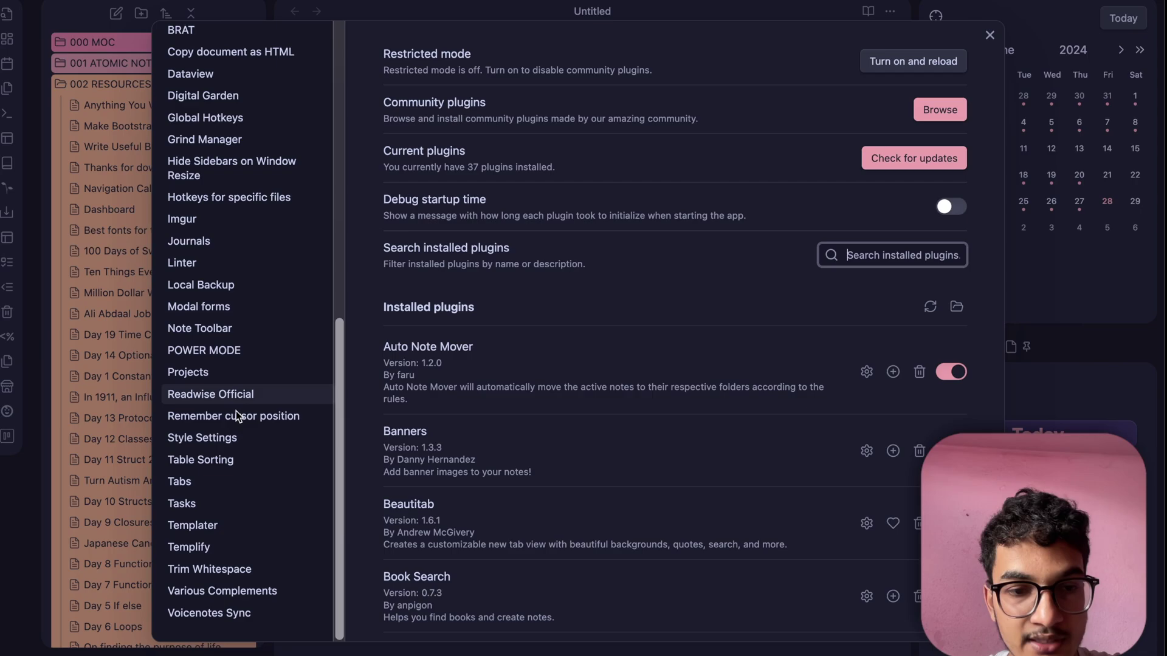
click(242, 119)
Look through the commands in Global Hotkeys, set the Add alias hotkey to Cmd+ Shift + A, and close the settings
scroll(856, 243, down, 20)
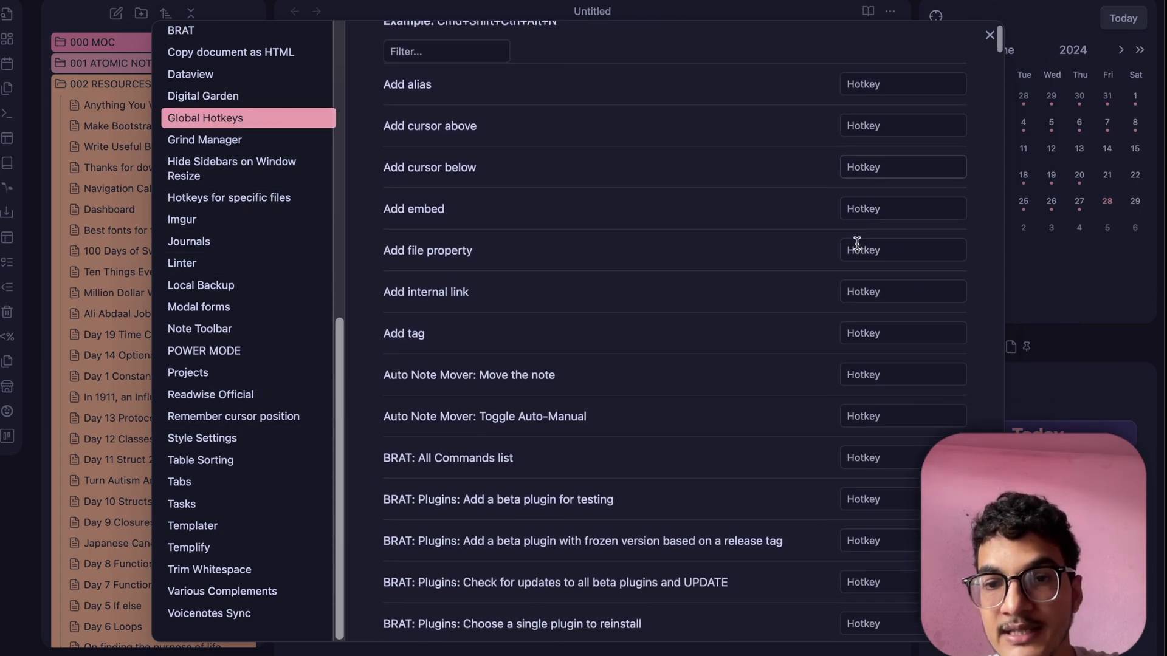
scroll(856, 243, down, 20)
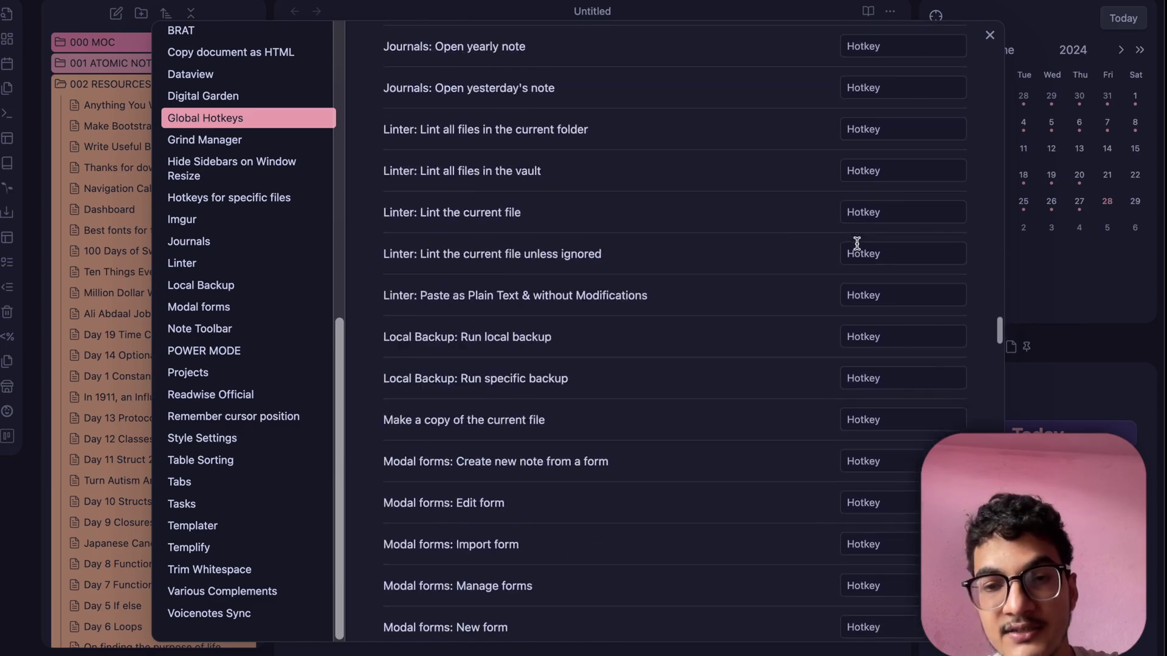
scroll(856, 243, up, 20)
scroll(855, 255, up, 20)
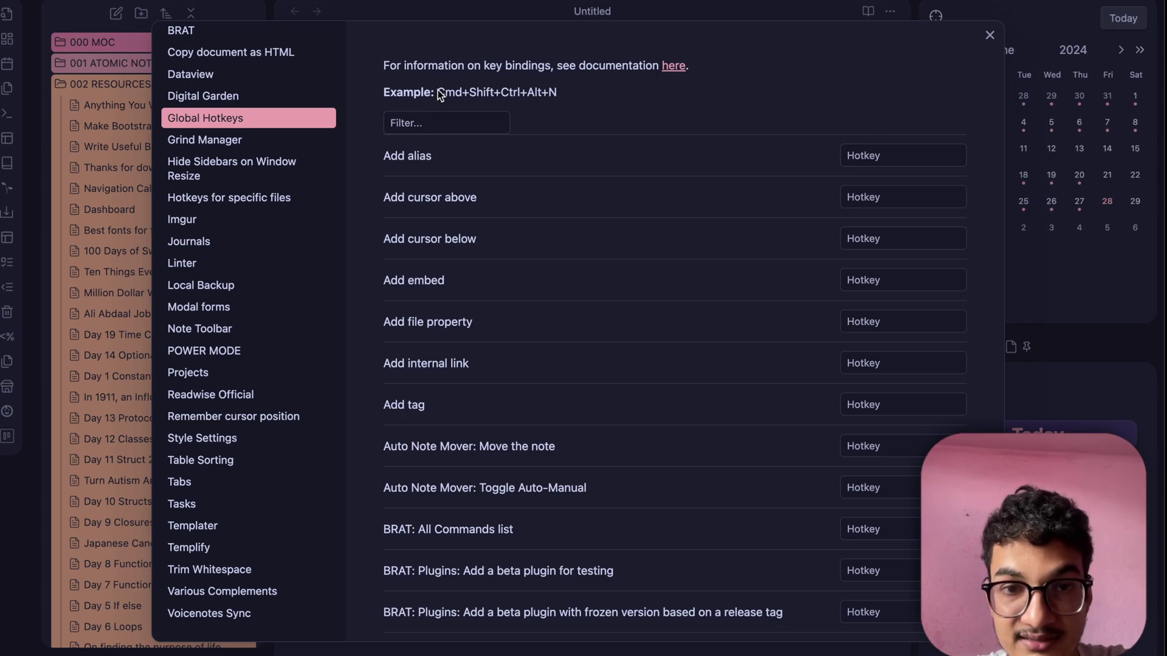
click(858, 156)
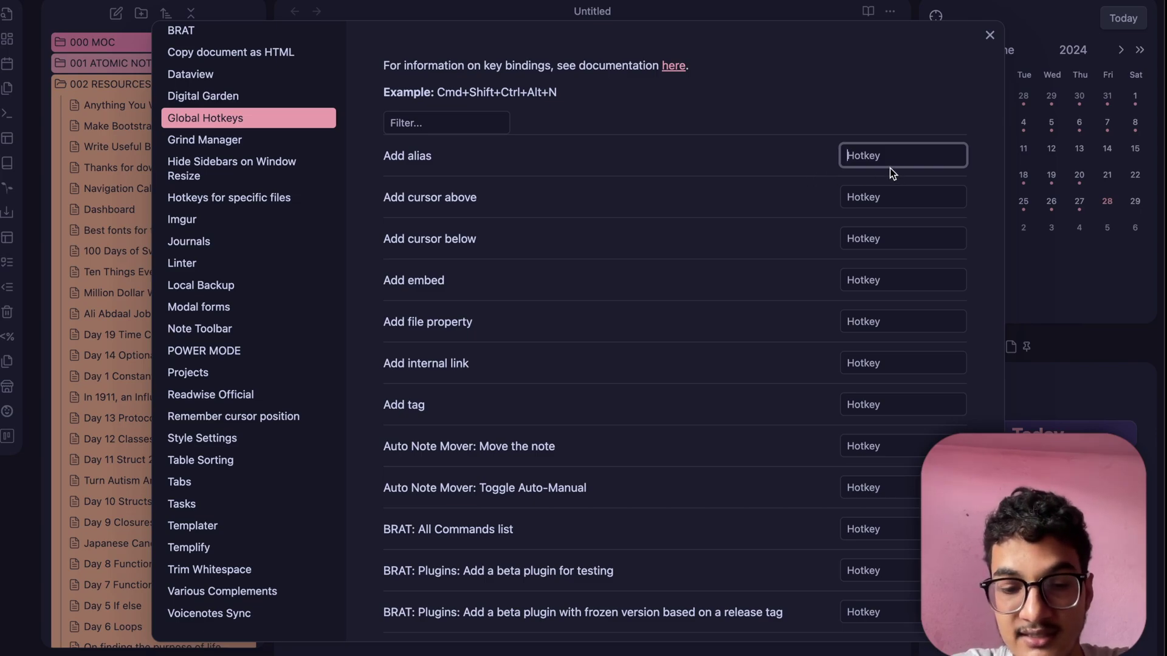
key(super)
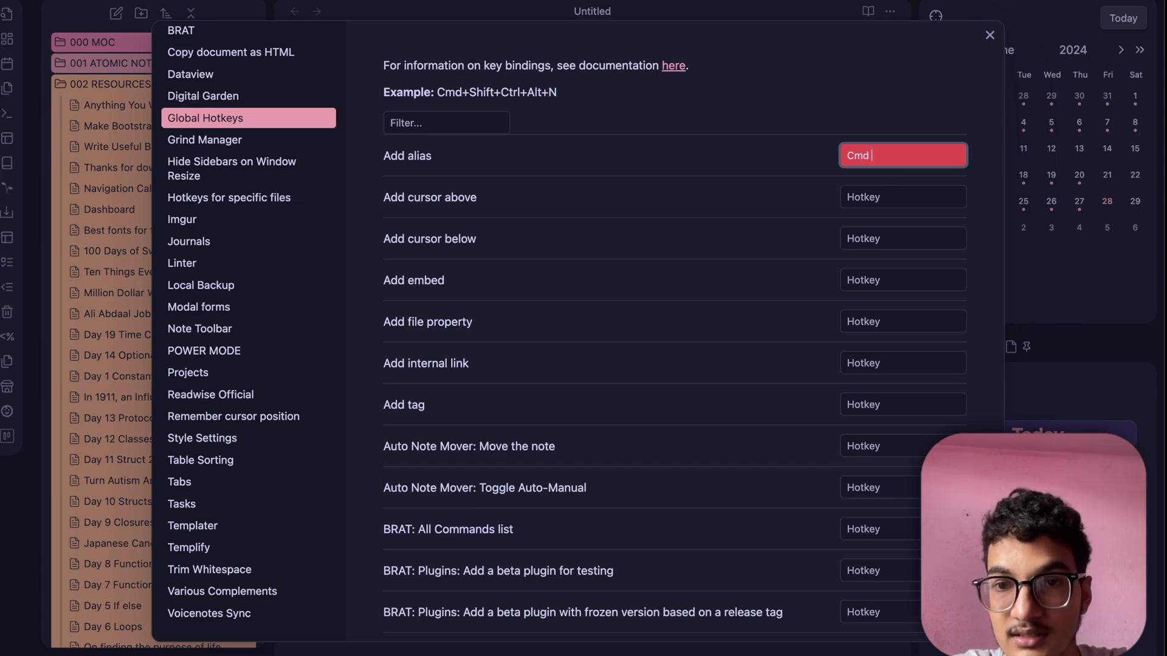
key(super+a)
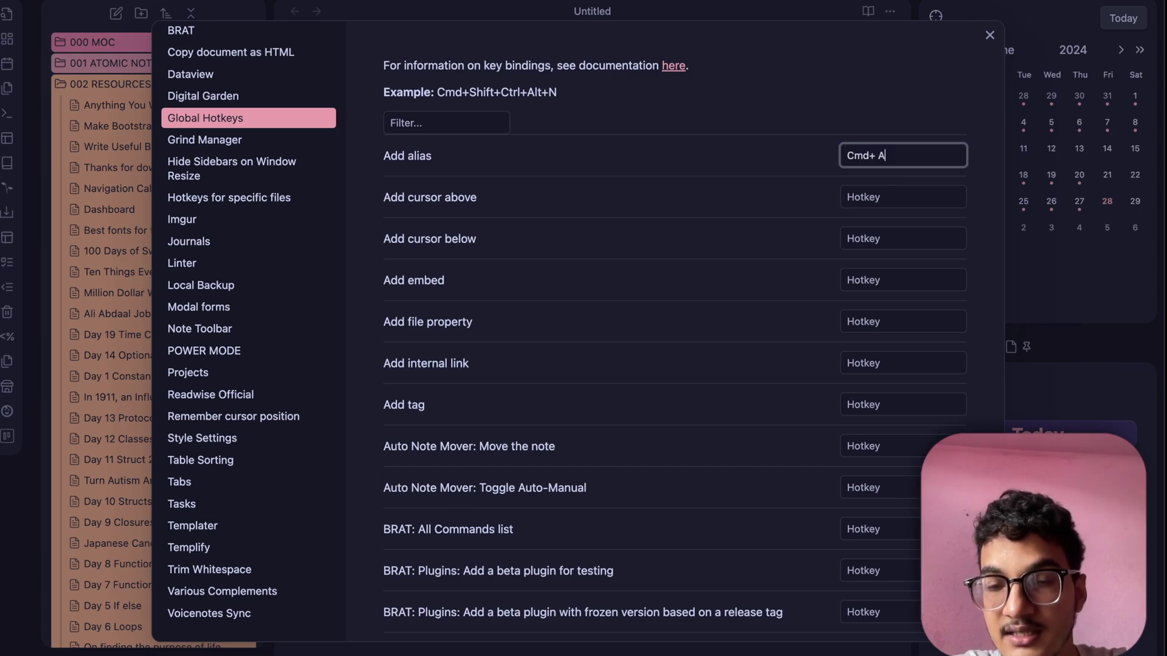
key(super)
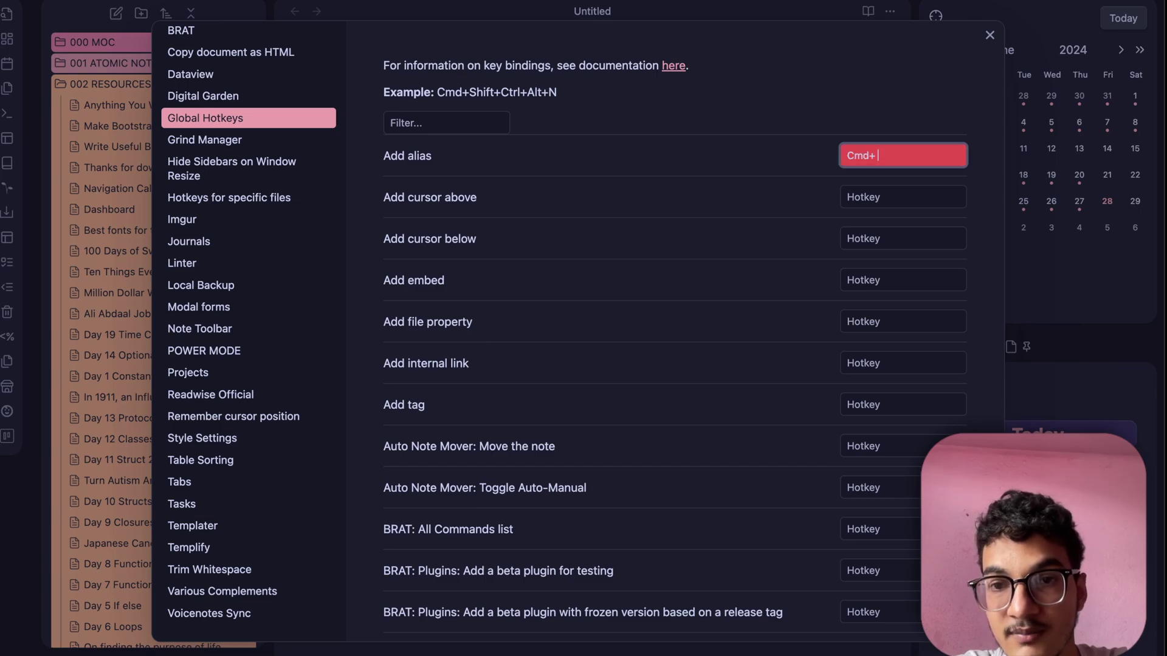
key(shift)
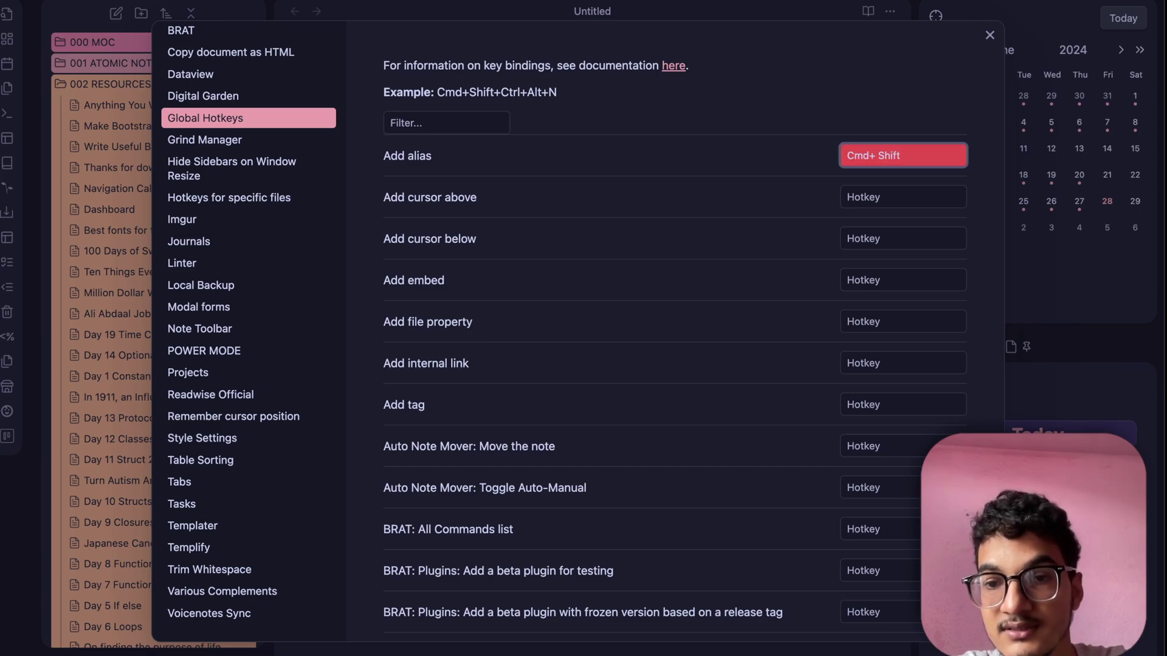
key(super+shift+a)
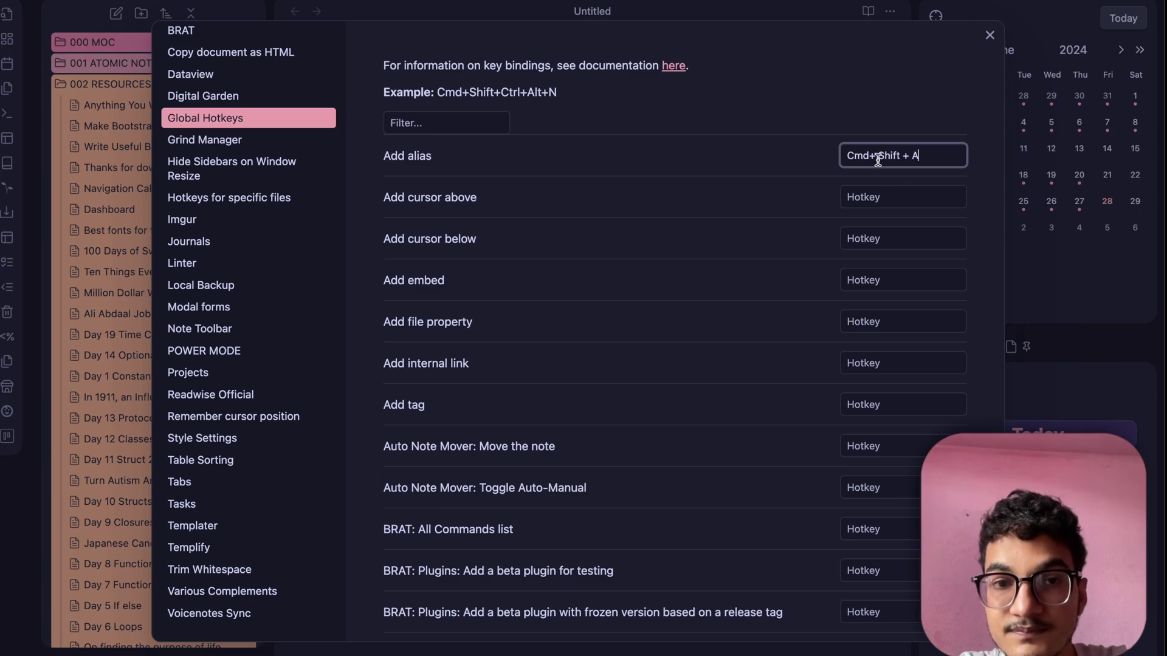
click(441, 100)
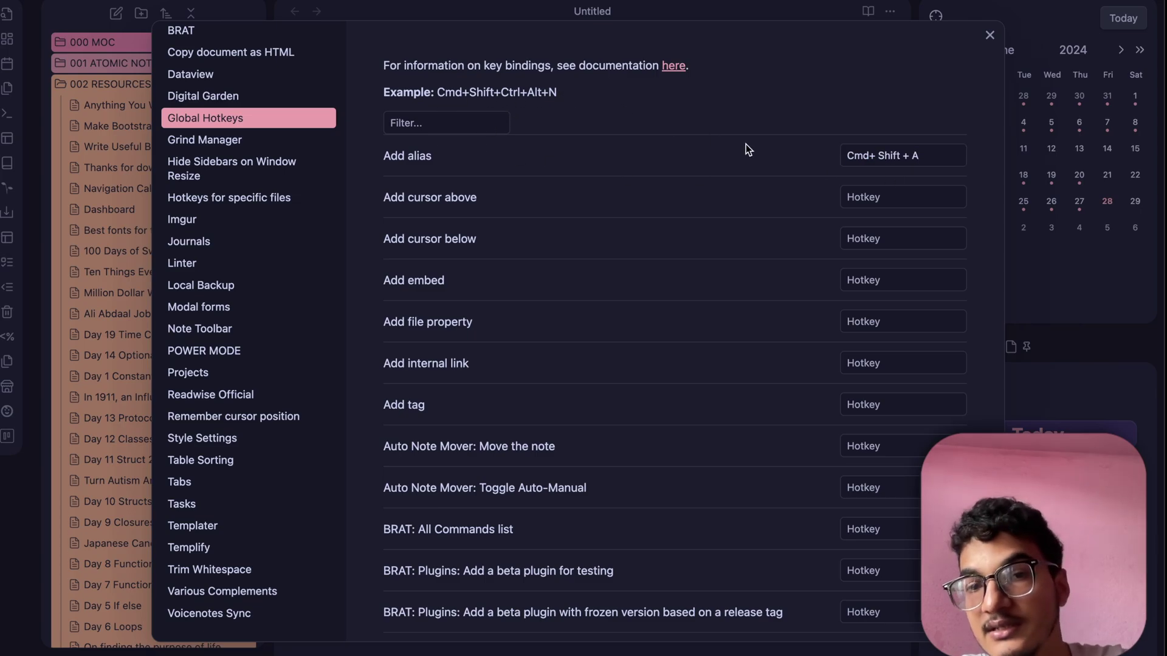
key(Escape)
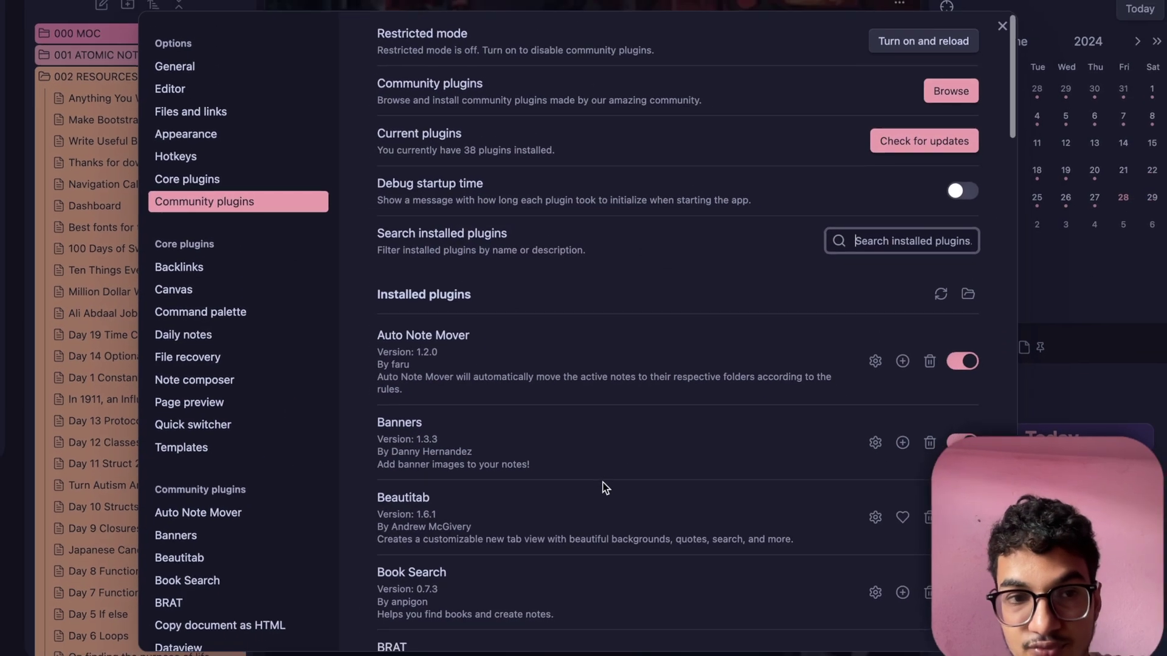
Find Hotkeys for specific files among the installed plugins, review its description, and open its options
scroll(602, 483, down, 5)
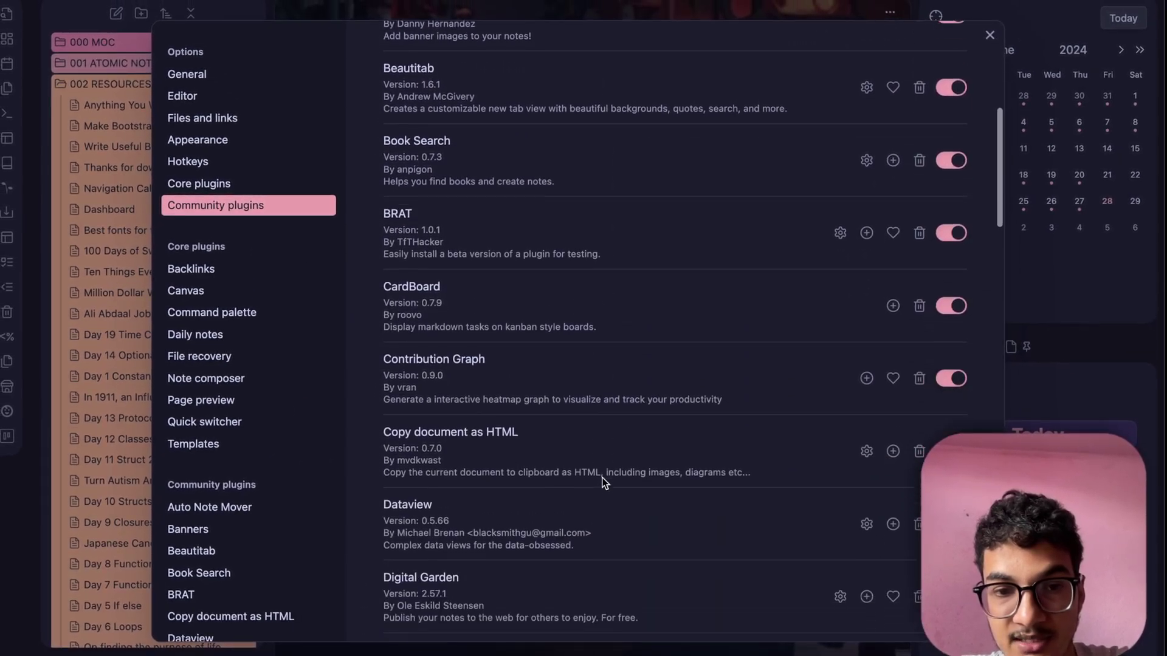
scroll(603, 482, down, 8)
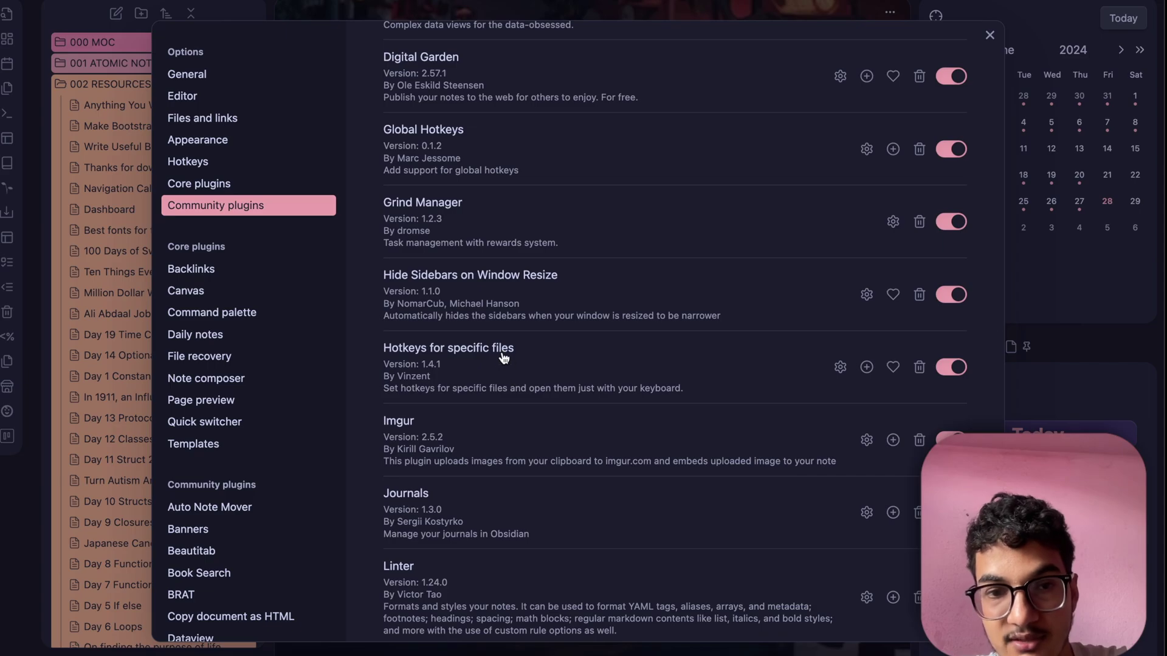
click(503, 354)
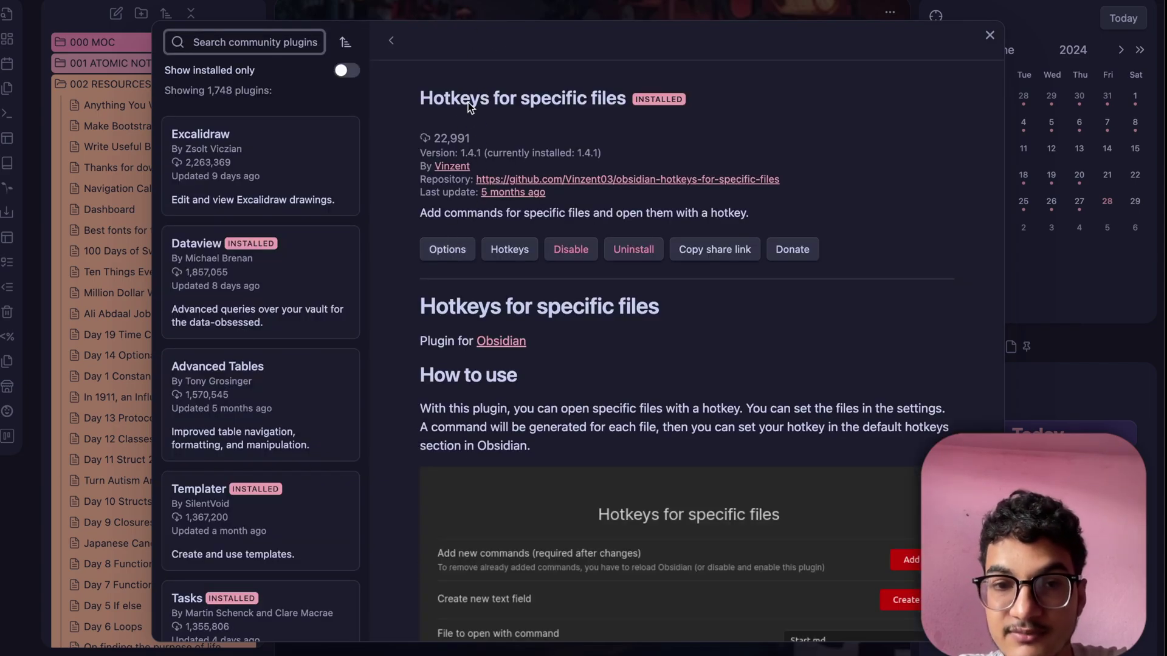
click(424, 224)
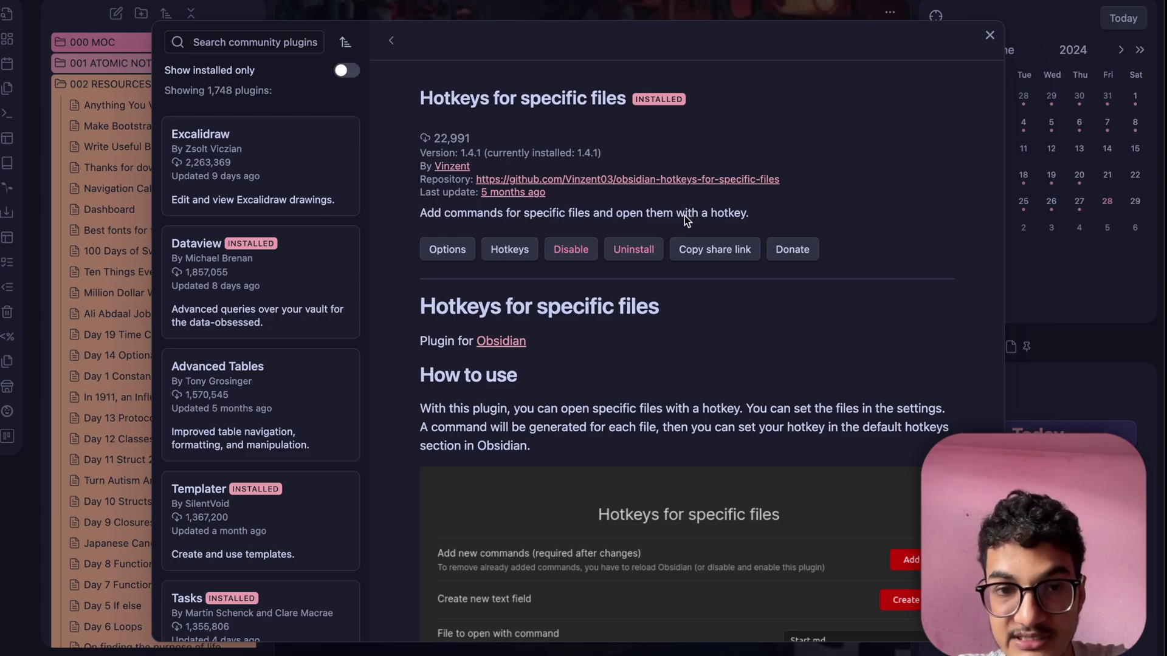
click(450, 250)
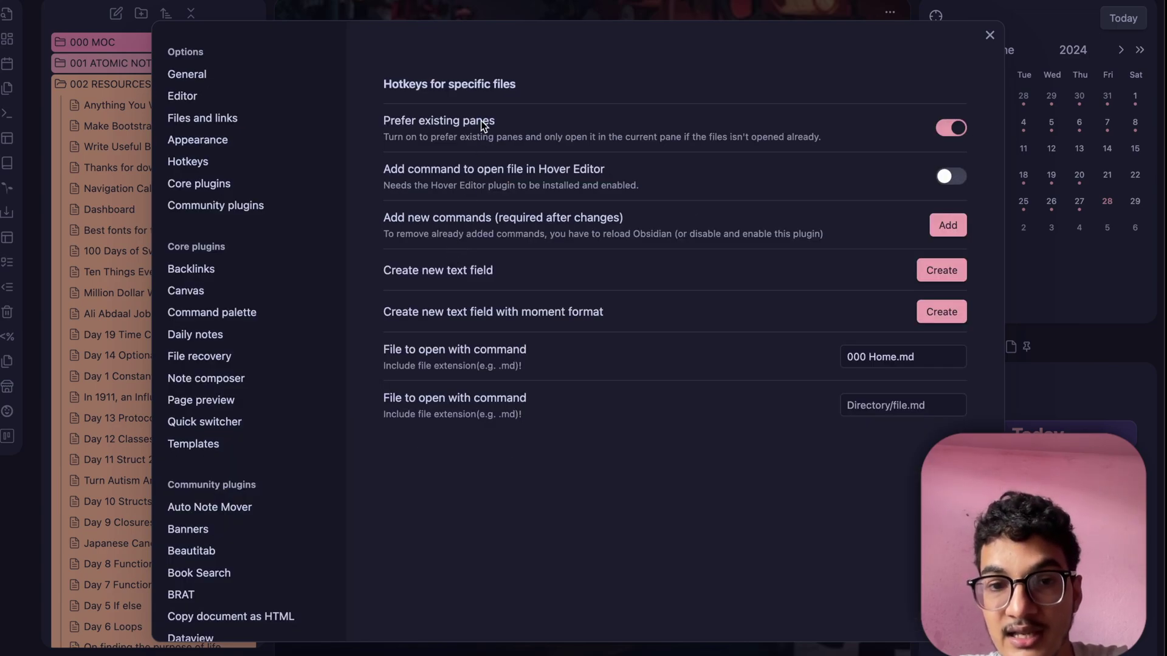
Create one new file field with moment format and two plain text fields in Hotkeys for specific files
click(941, 312)
click(938, 276)
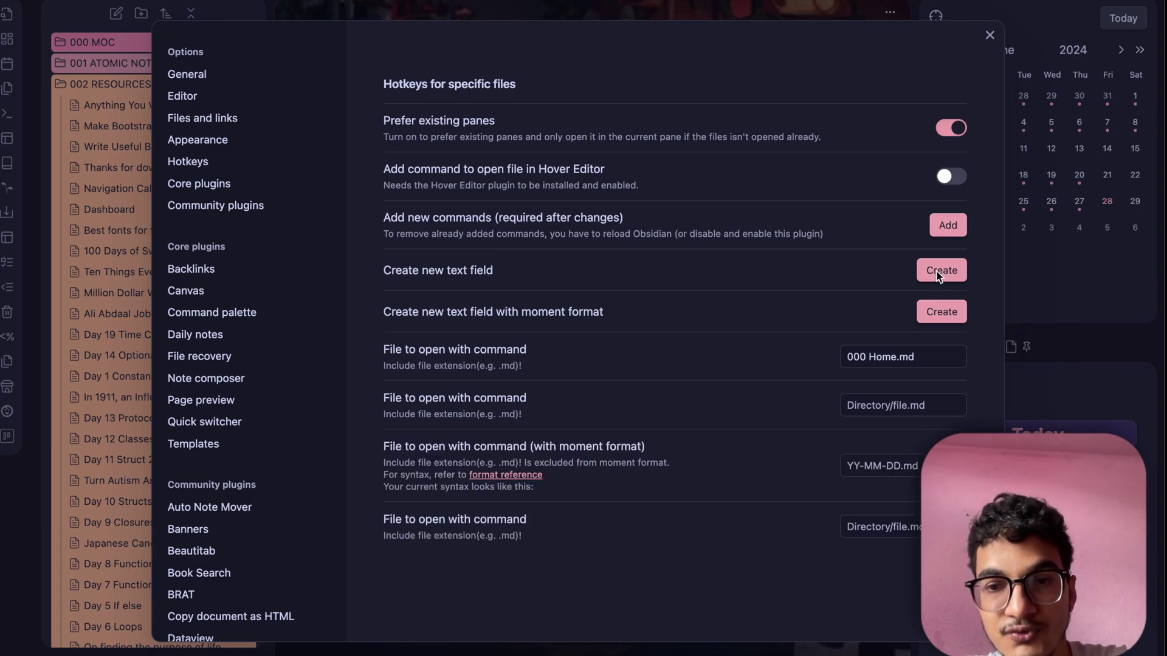
click(936, 271)
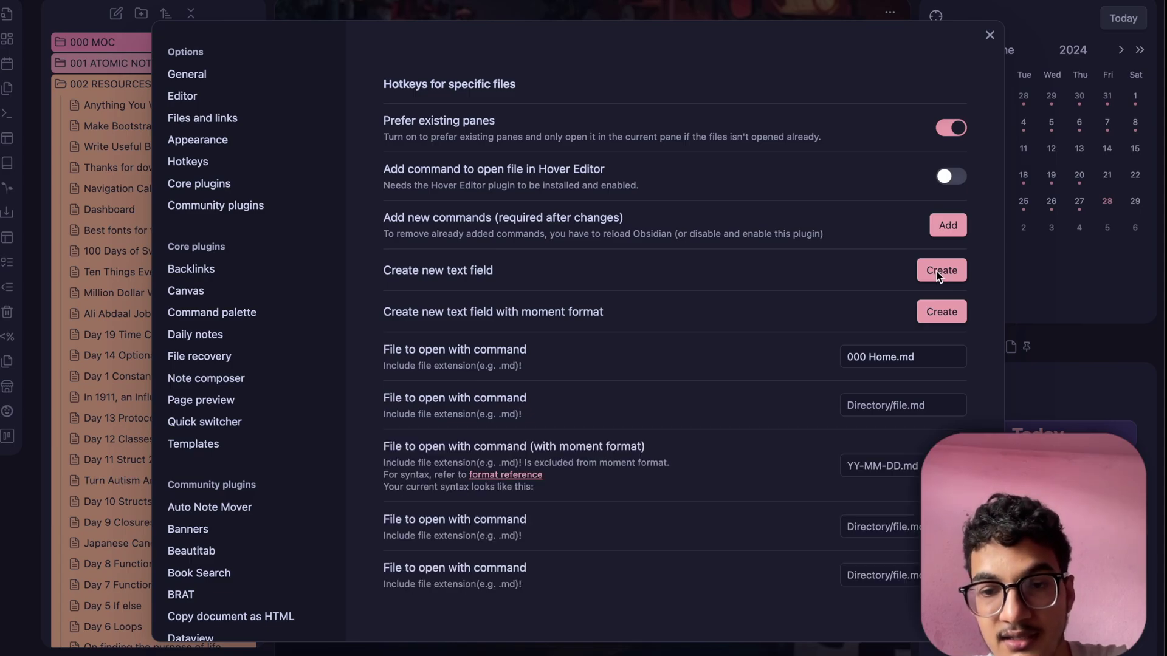
Set the last File to open with command field to 001 Garden.md by searching for the Garden note
click(900, 571)
text(Hom)
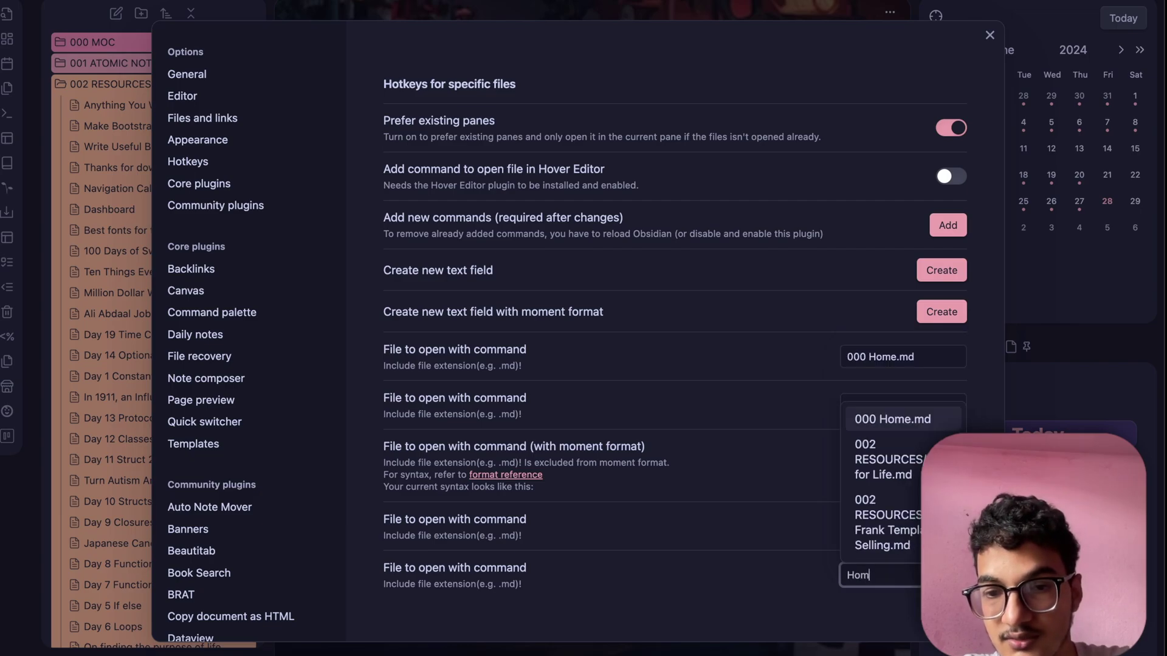
key(BackSpace)
key(BackSpace)
key(BackSpace)
text(Gard)
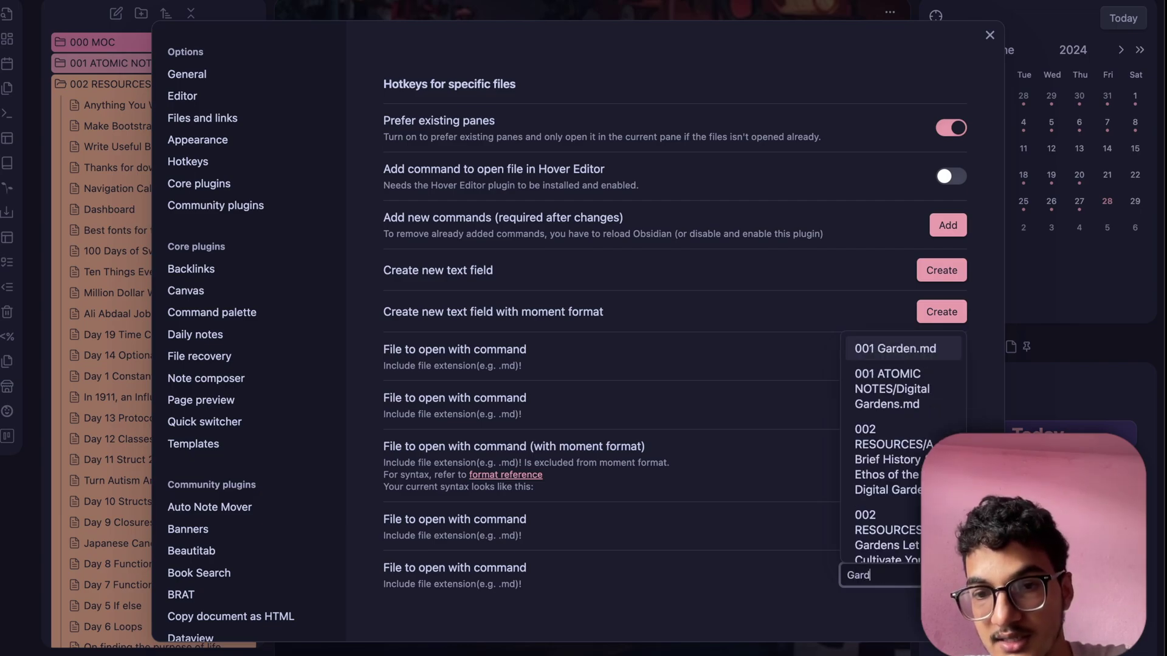
text(e)
key(Return)
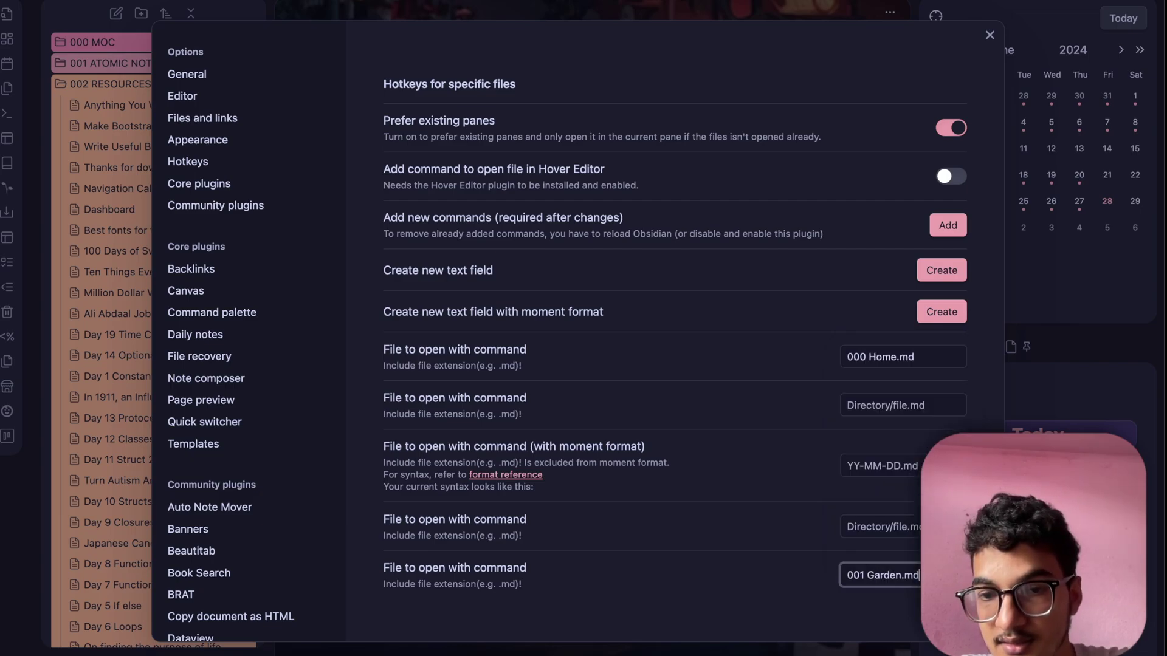
click(854, 632)
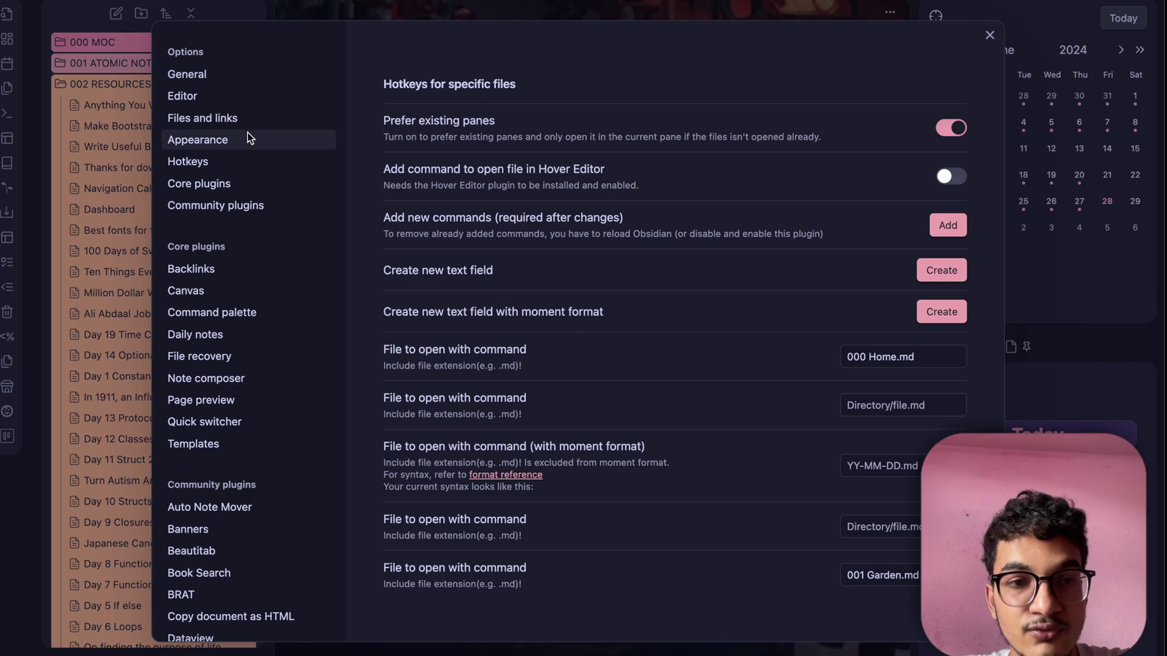
Search the hotkeys for "garden", assign Ctrl+Option+G to "Hotkeys for specific files: Open 001 Garden", and close the settings
click(237, 181)
click(258, 161)
text(gard)
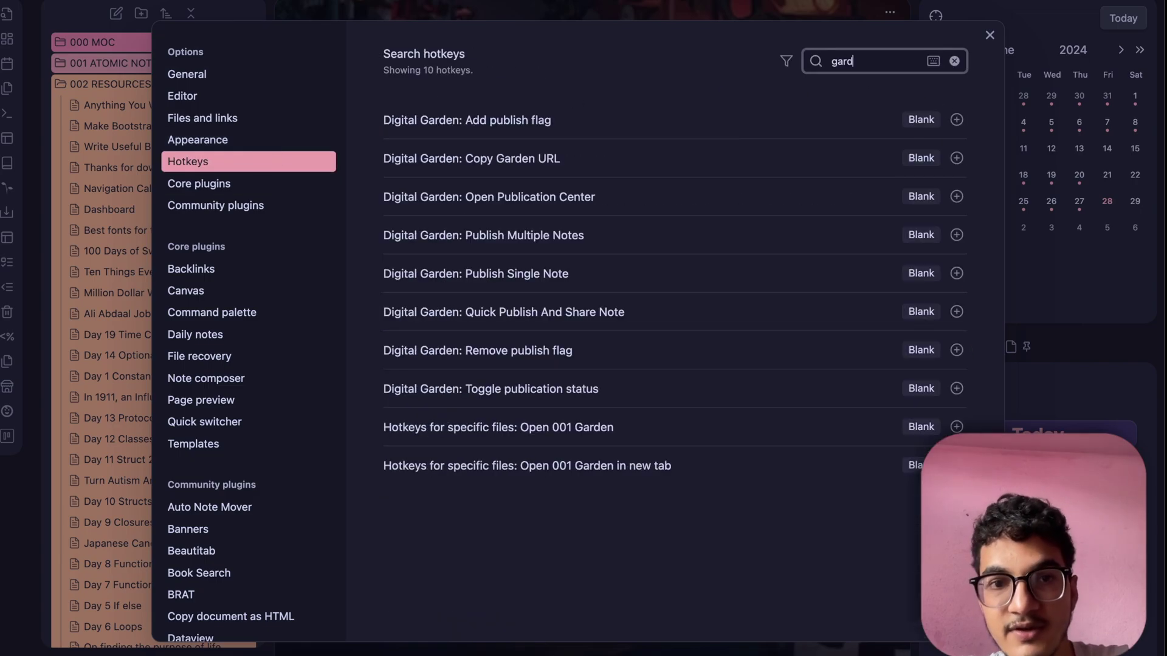
text(en)
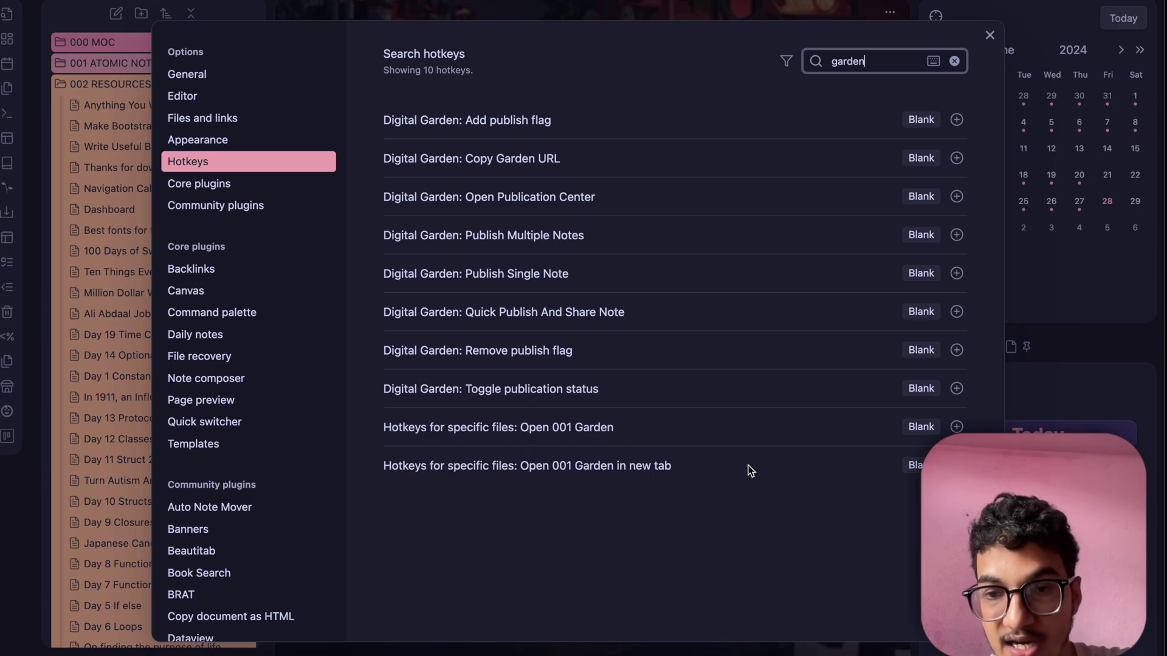
click(921, 427)
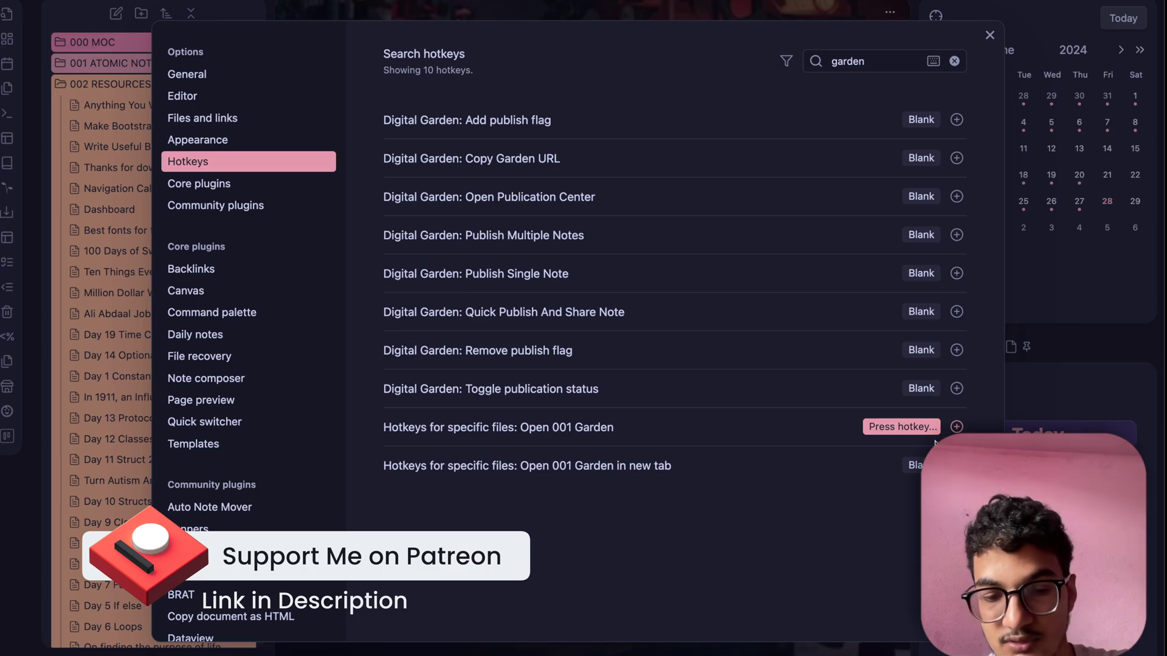
key(ctrl+alt+c)
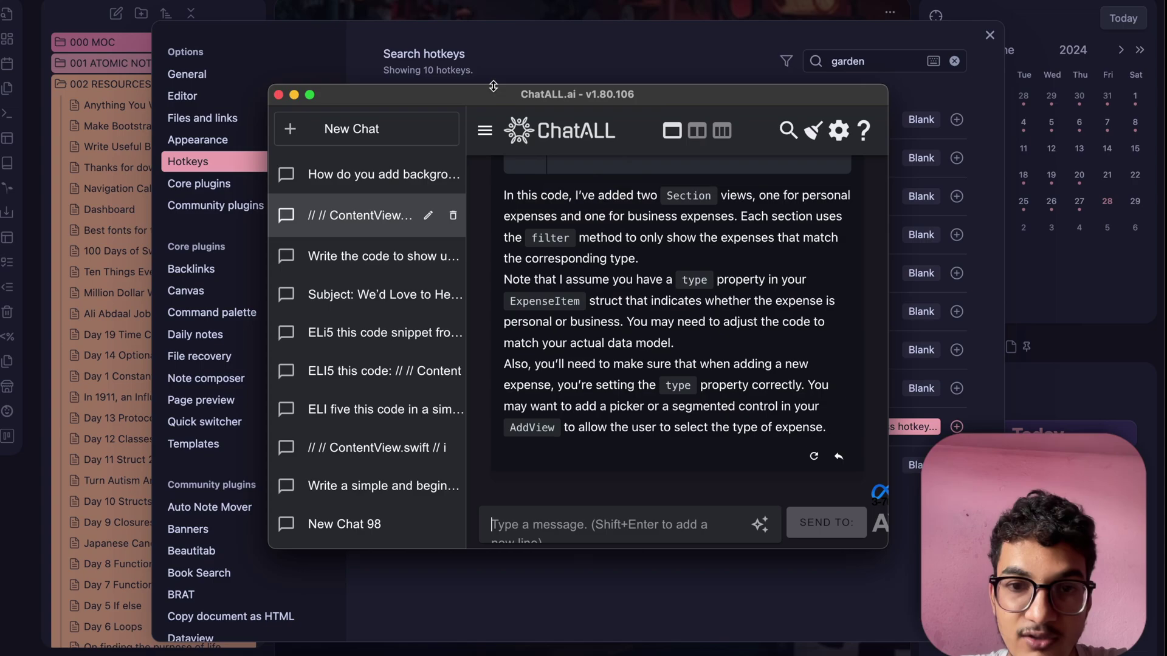
key(ctrl+alt+c)
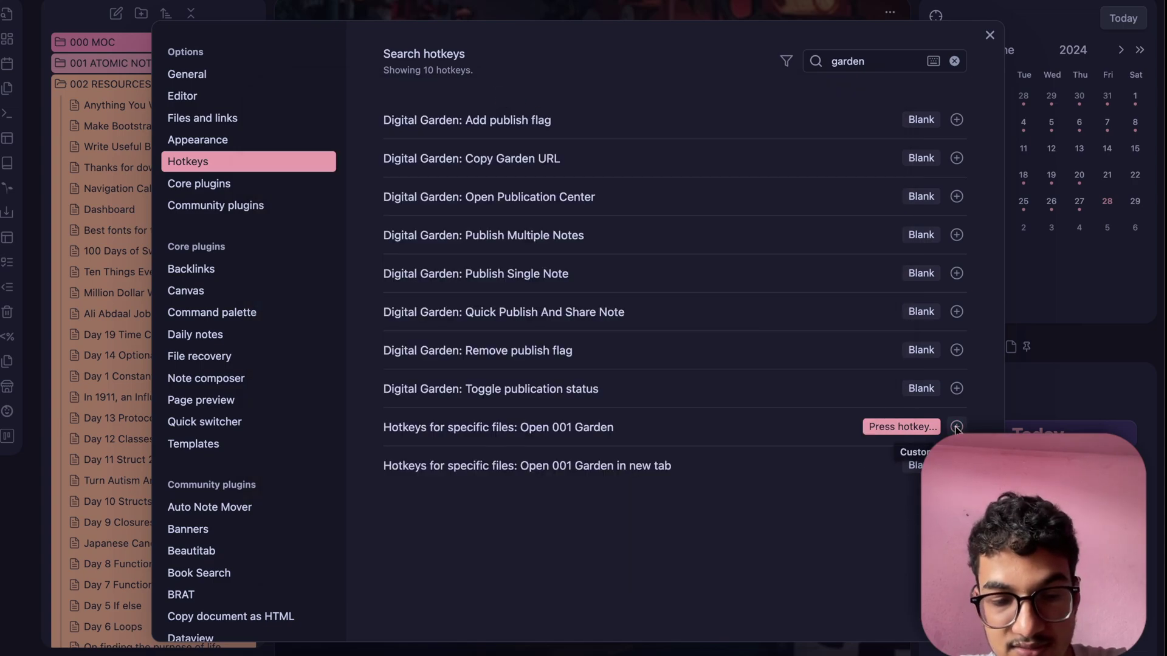
key(ctrl+alt+g)
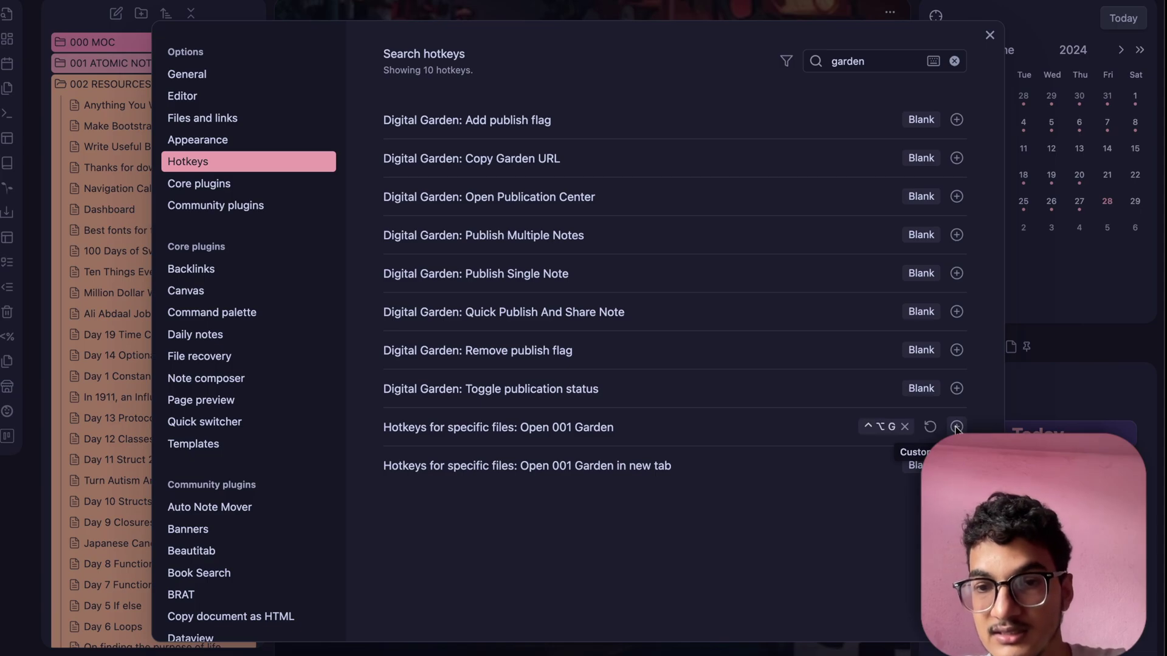
click(991, 28)
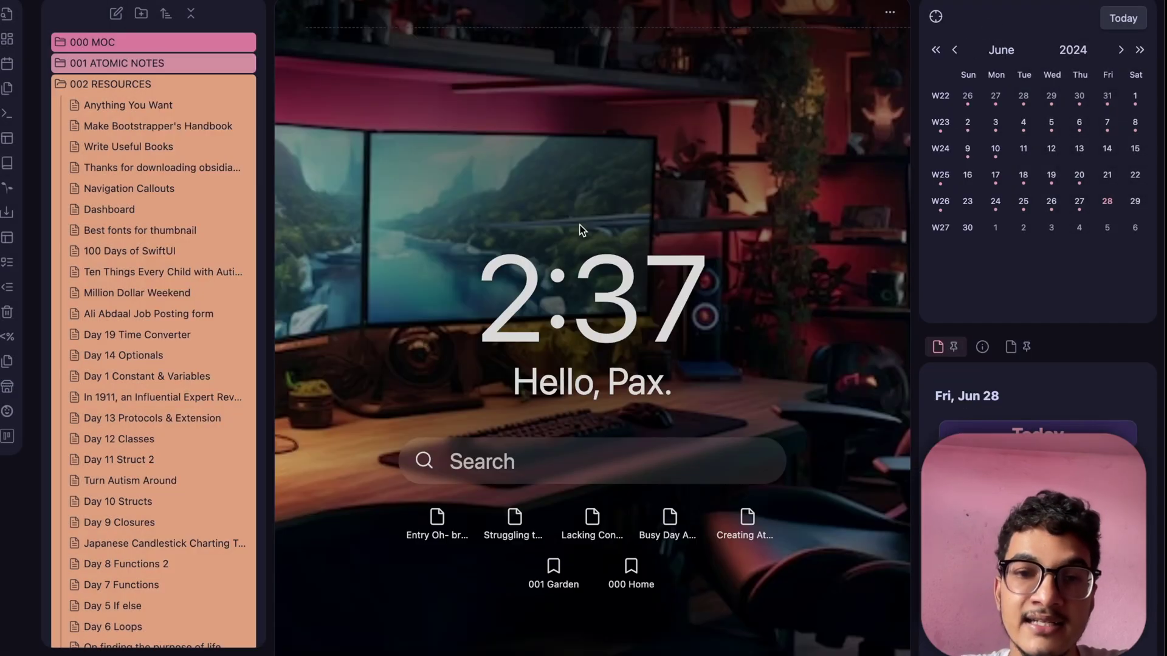
Collapse the 002 RESOURCES folder and open the 001 Garden note with its custom hotkey
click(192, 83)
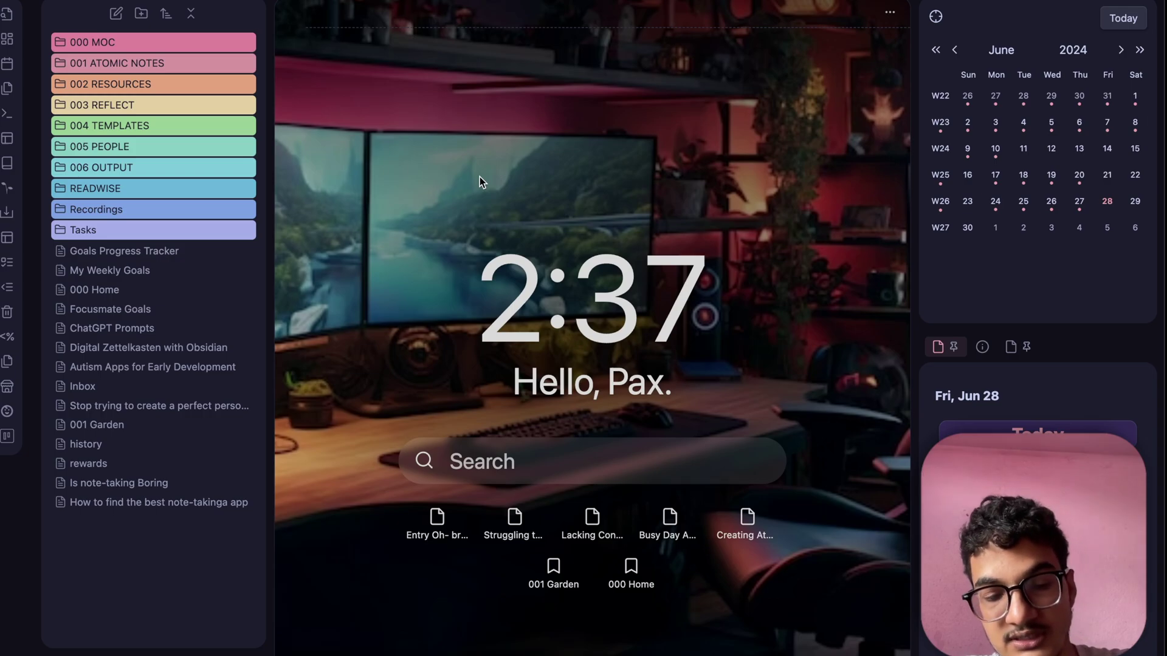
key(ctrl+alt+g)
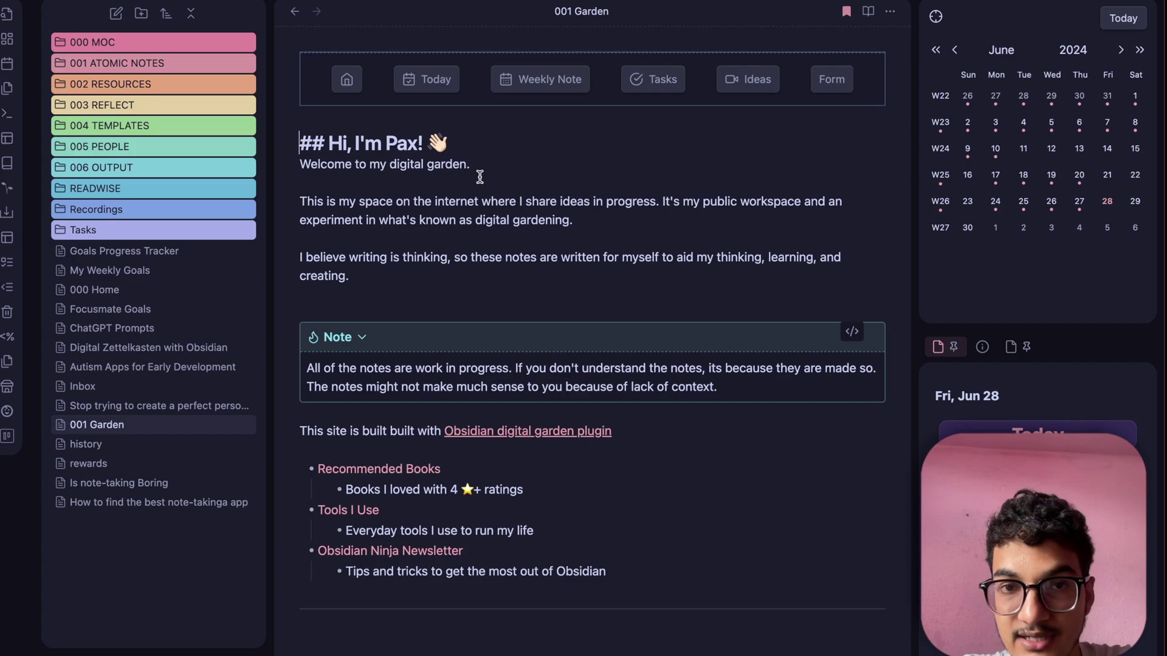
key(ctrl+alt+Left)
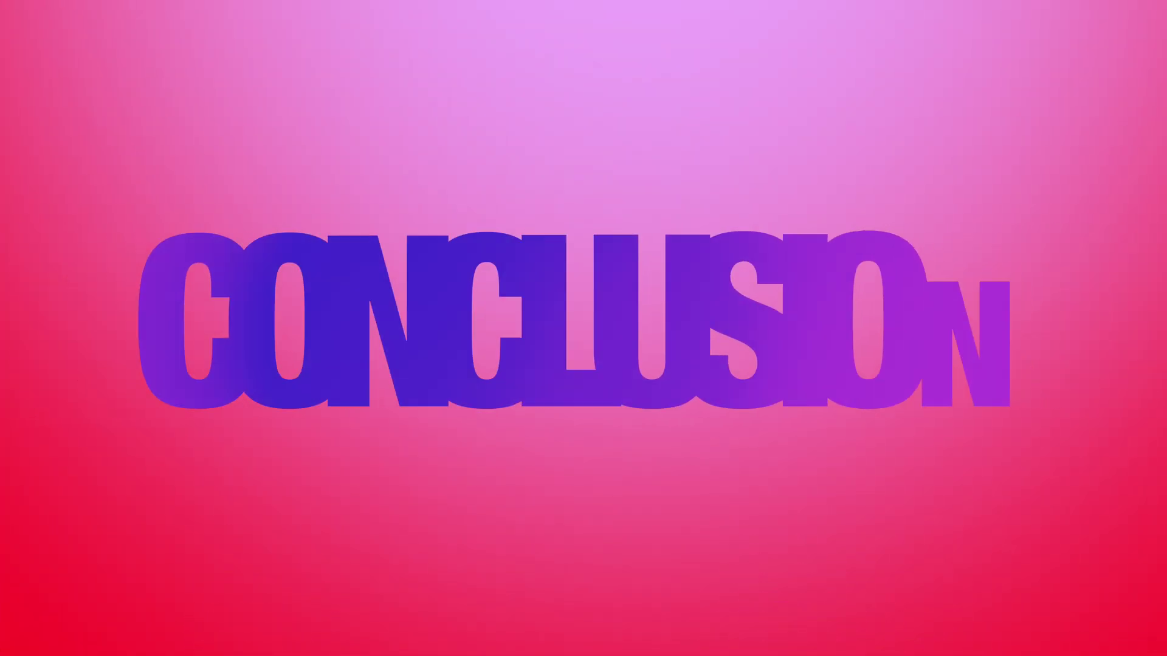